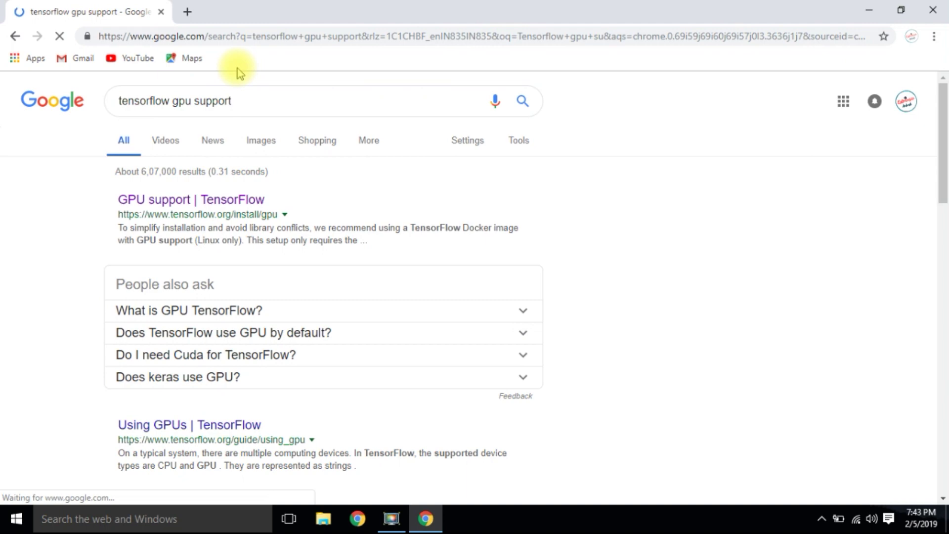
Step: Open TensorFlow's GPU support page from the search results and review its hardware and software requirements
{"action": "left_click", "coordinate": [238, 210]}
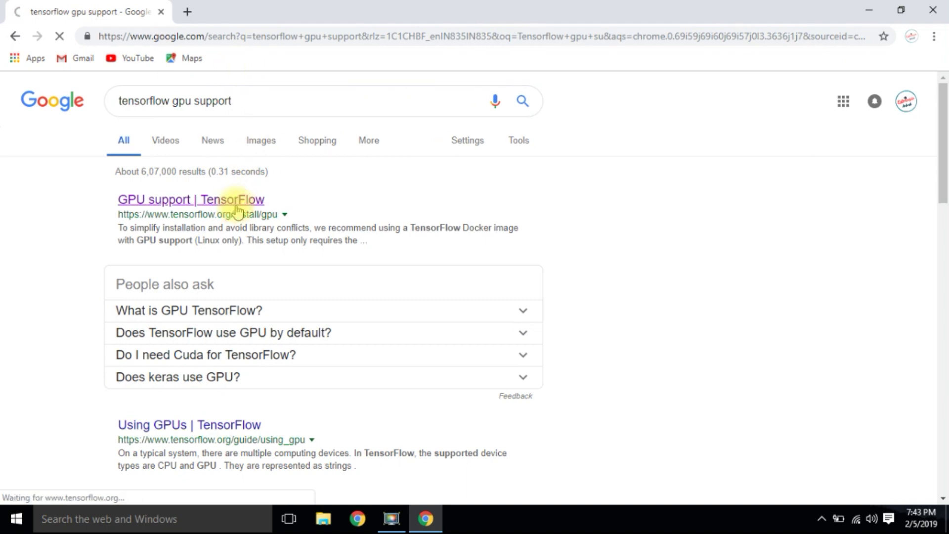
{"action": "scroll", "coordinate": [290, 253], "scroll_direction": "down", "scroll_amount": 4}
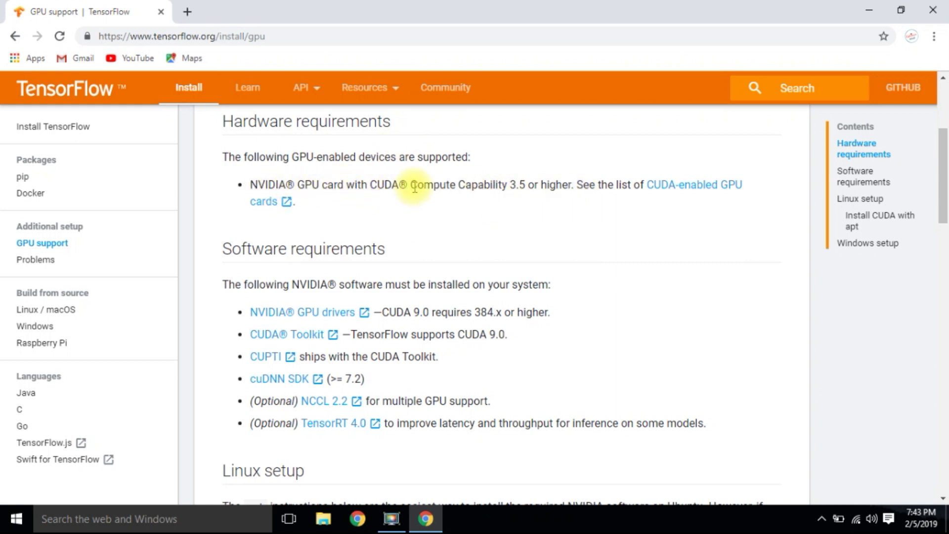
{"action": "scroll", "coordinate": [519, 229], "scroll_direction": "down", "scroll_amount": 1}
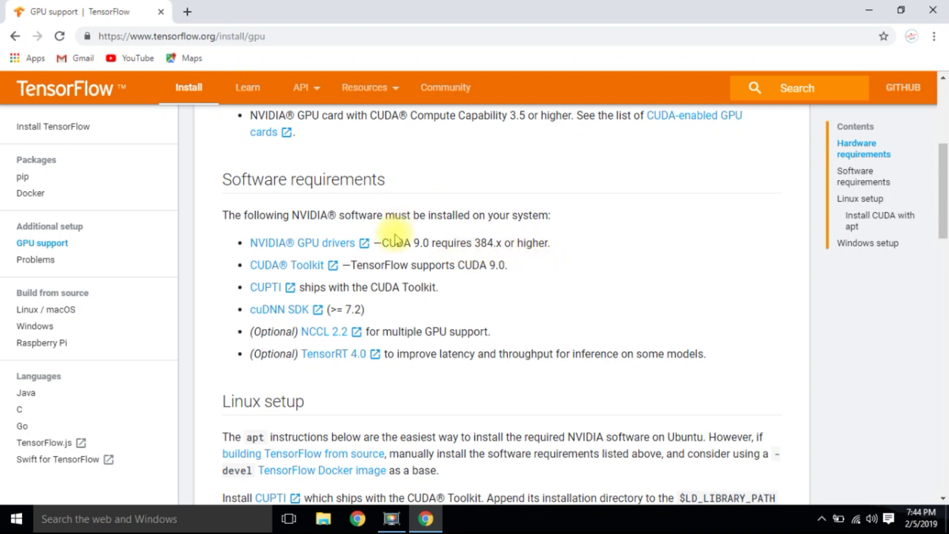
Step: Search the web for "nvidia drivers" in a new browser tab and open NVIDIA's Download Drivers page
{"action": "key", "text": "ctrl+t"}
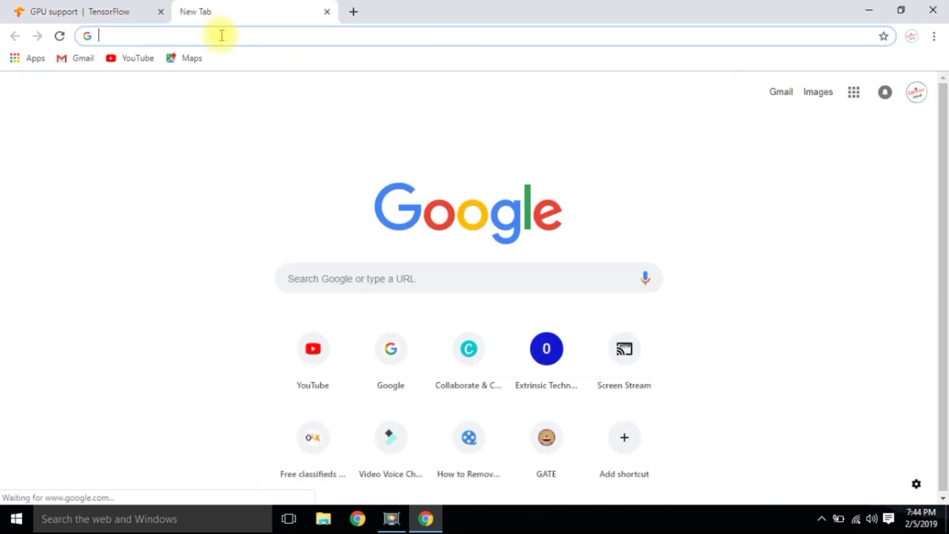
{"action": "type", "text": "Nvidia"}
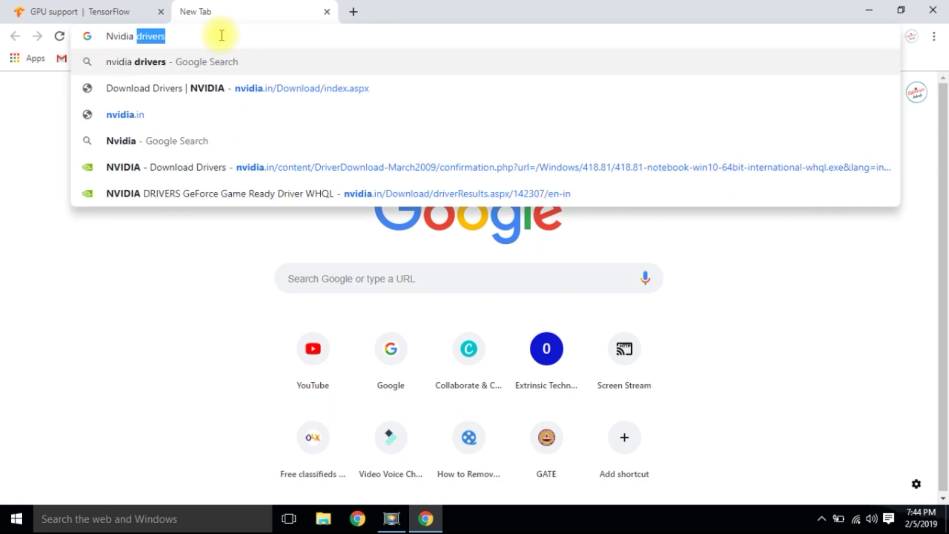
{"action": "key", "text": "Return"}
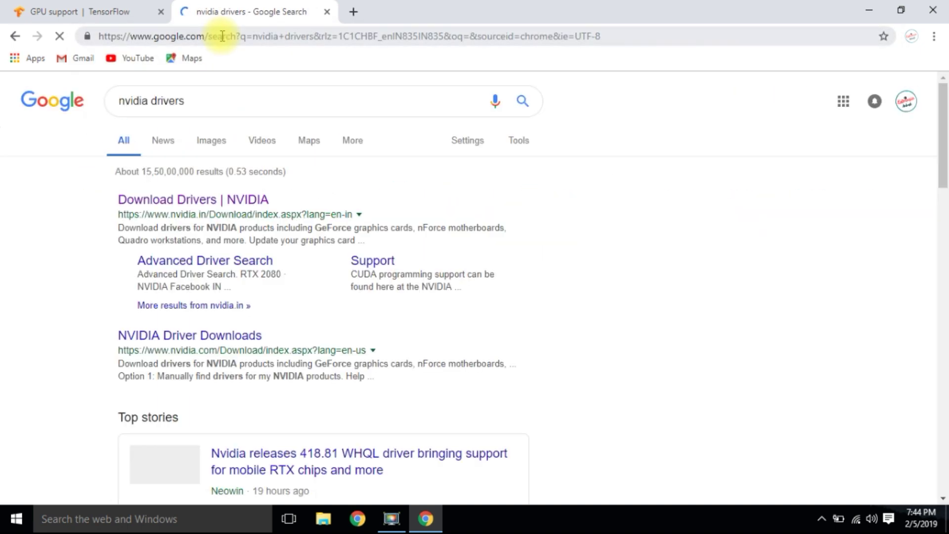
{"action": "left_click", "coordinate": [240, 200]}
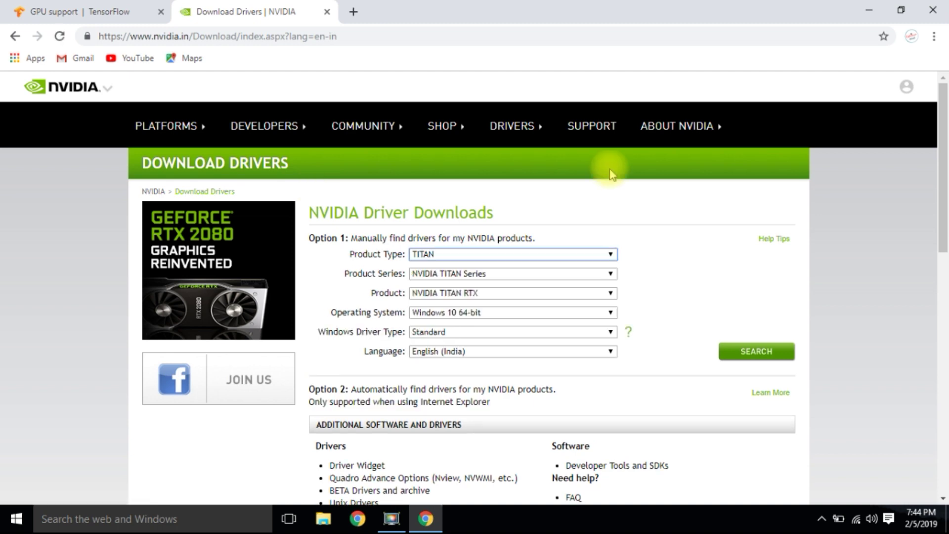
Step: Set the driver search to product type GeForce, series GeForce 900M Series (Notebooks) and product GeForce 940MX
{"action": "left_click", "coordinate": [580, 252]}
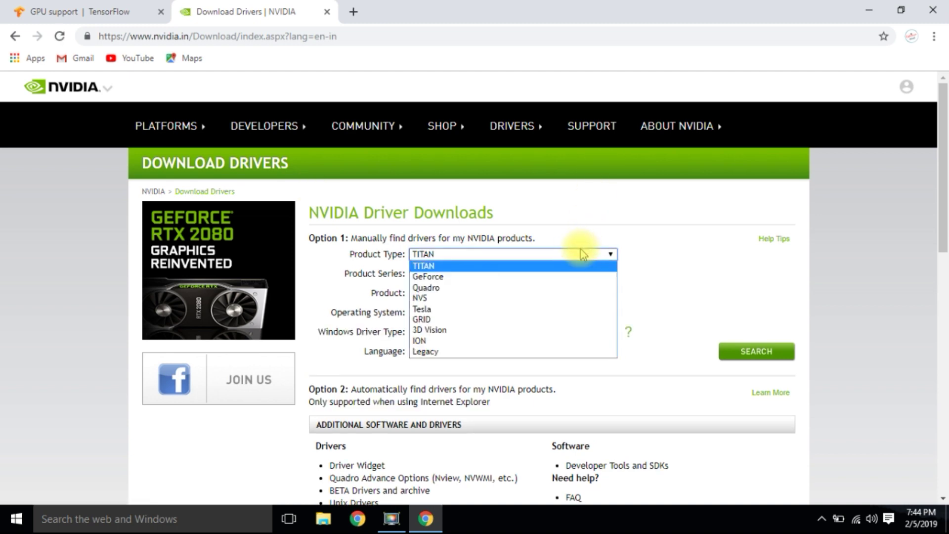
{"action": "left_click", "coordinate": [581, 276]}
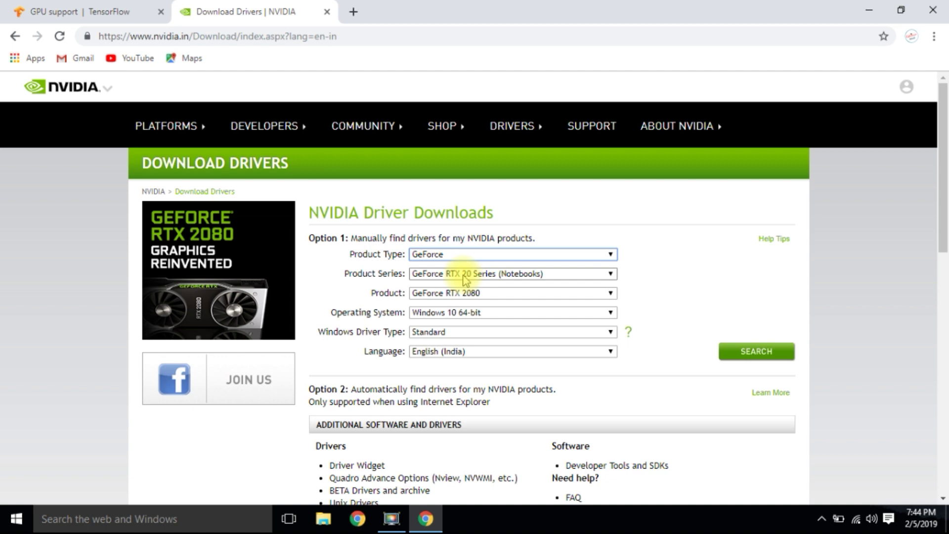
{"action": "left_click", "coordinate": [465, 274]}
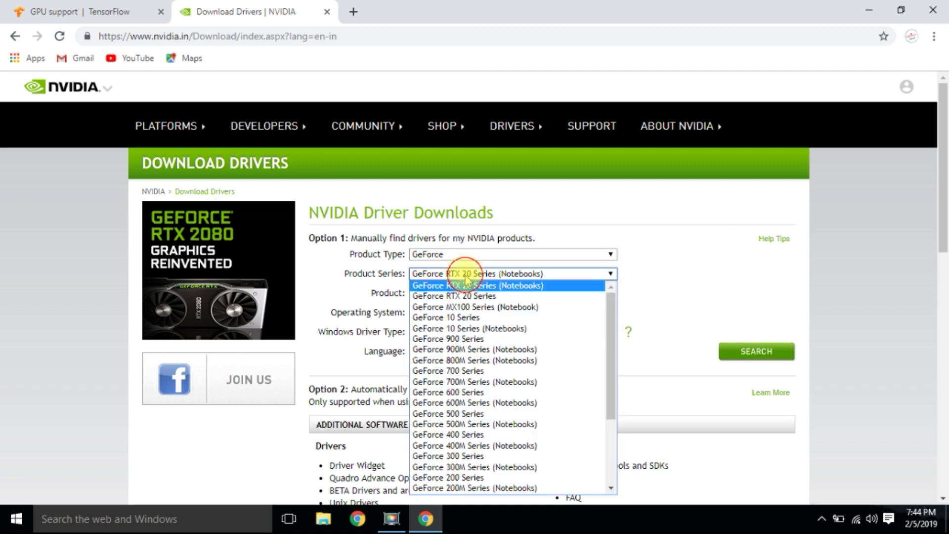
{"action": "left_click", "coordinate": [483, 349]}
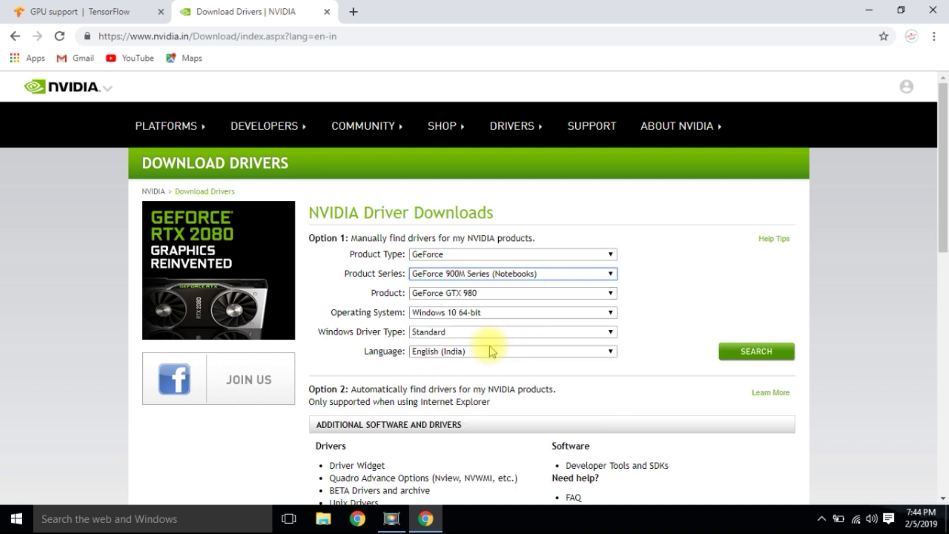
{"action": "left_click", "coordinate": [485, 296]}
{"action": "left_click", "coordinate": [475, 376]}
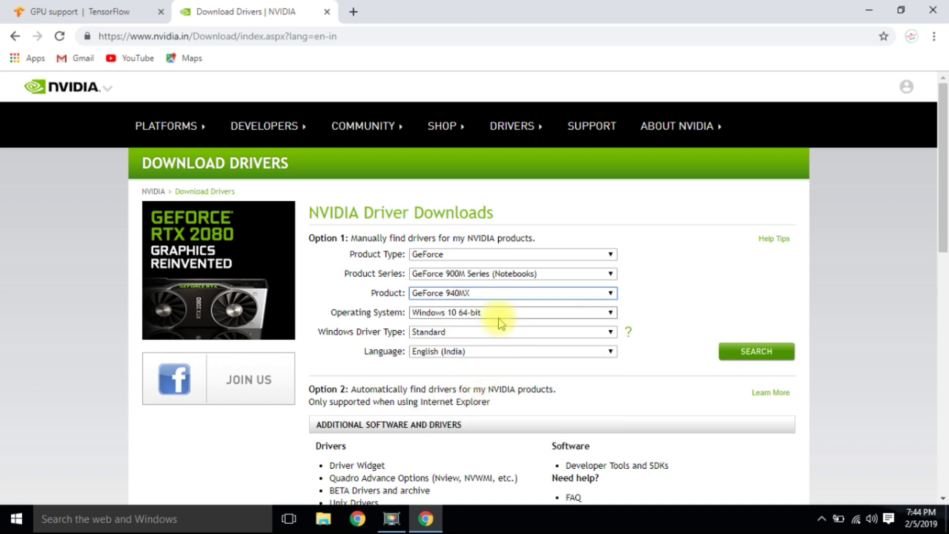
Step: Search for the matching driver and download the GeForce Game Ready Driver for Windows 10 64-bit
{"action": "left_click", "coordinate": [748, 352]}
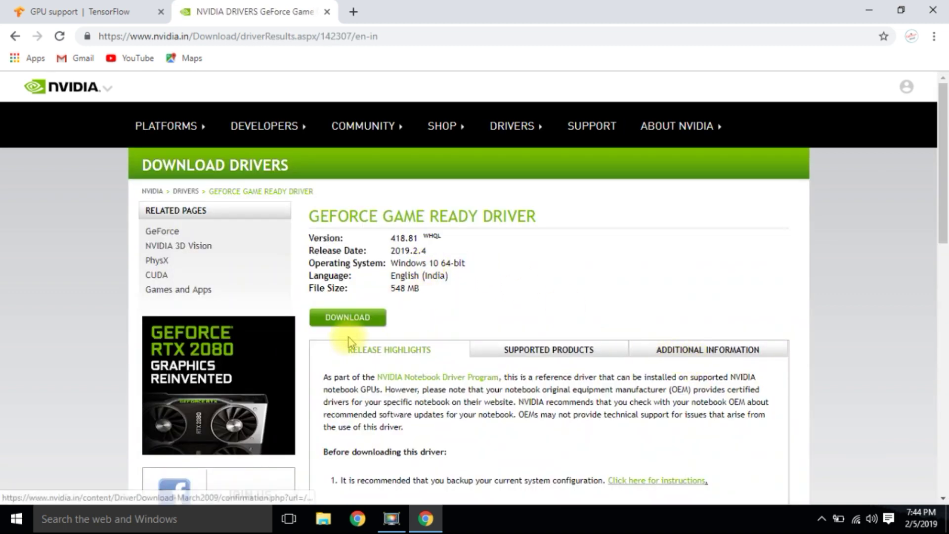
{"action": "left_click", "coordinate": [342, 321]}
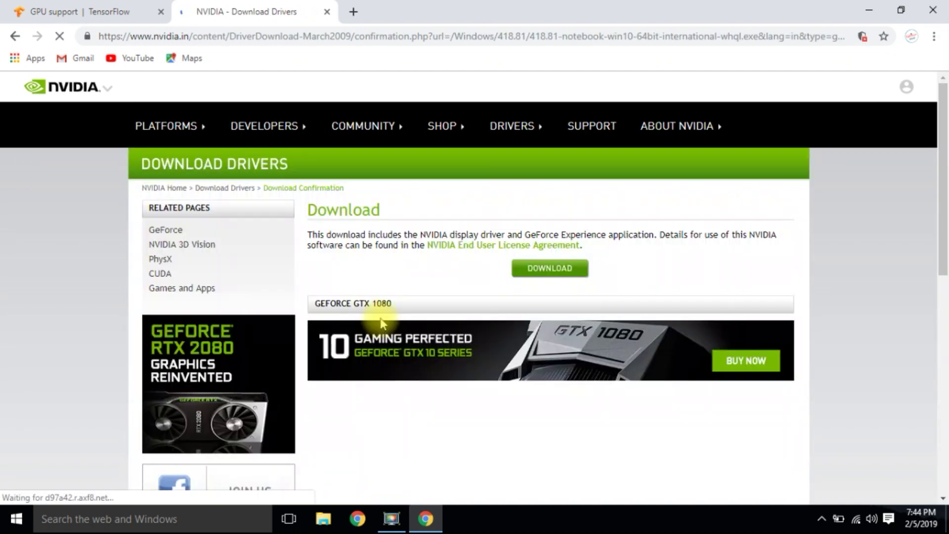
{"action": "left_click", "coordinate": [559, 267]}
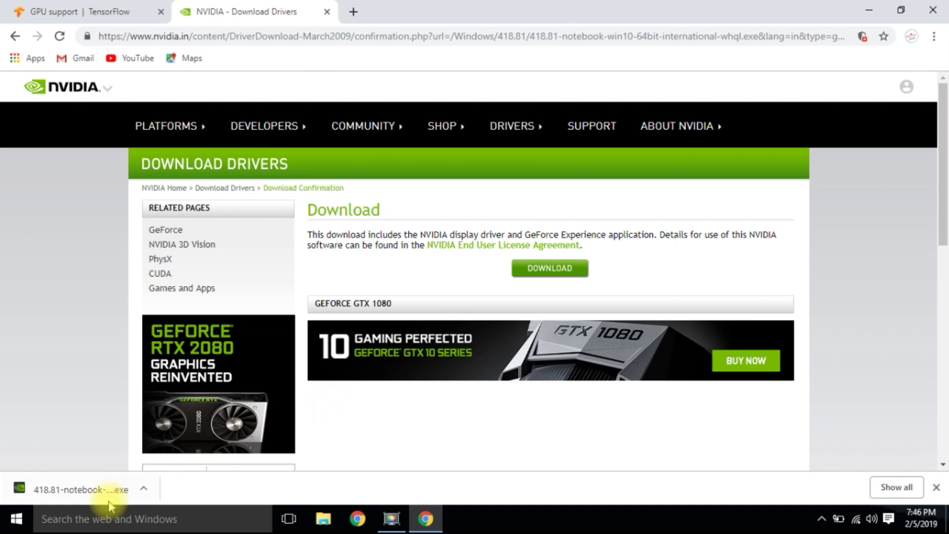
Step: Launch the downloaded 418.81 notebook driver installer from the Downloads folder and minimise the open windows
{"action": "left_click", "coordinate": [143, 487]}
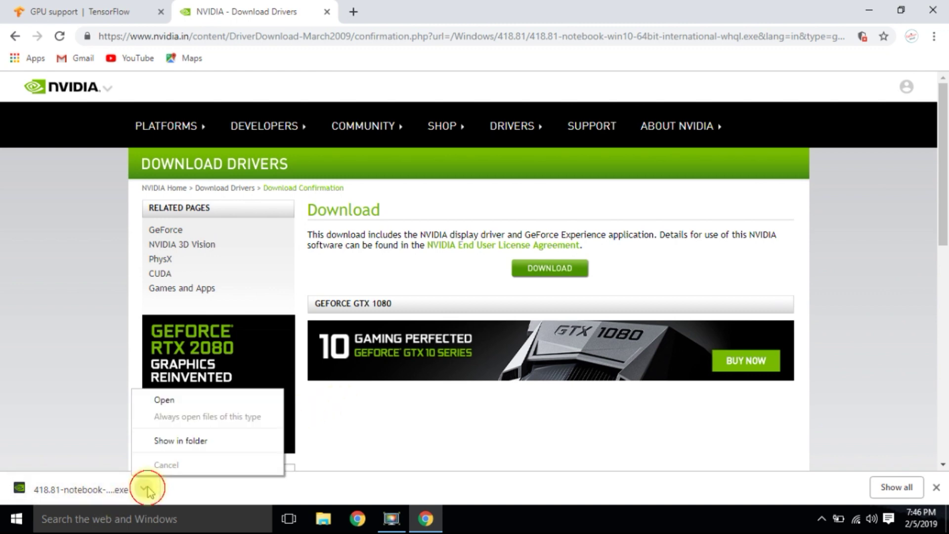
{"action": "left_click", "coordinate": [193, 440]}
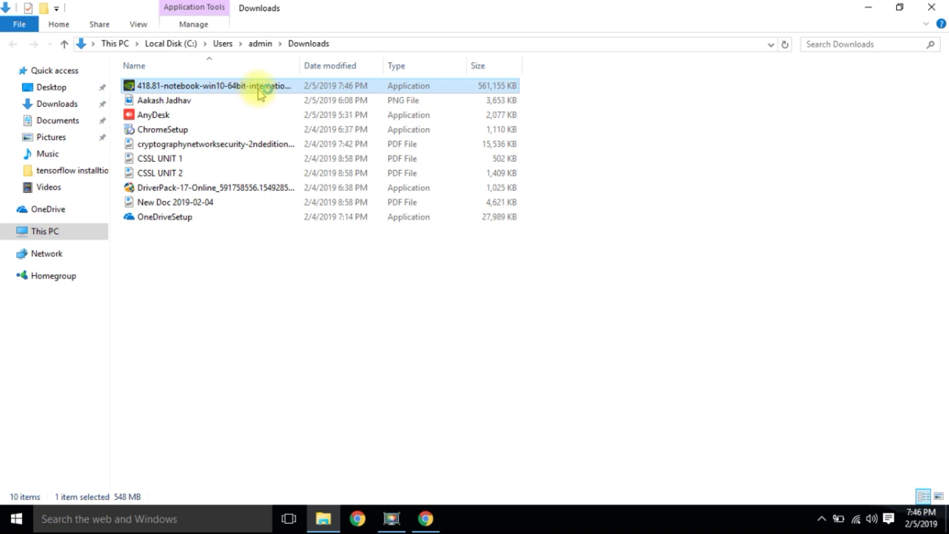
{"action": "left_click", "coordinate": [868, 7]}
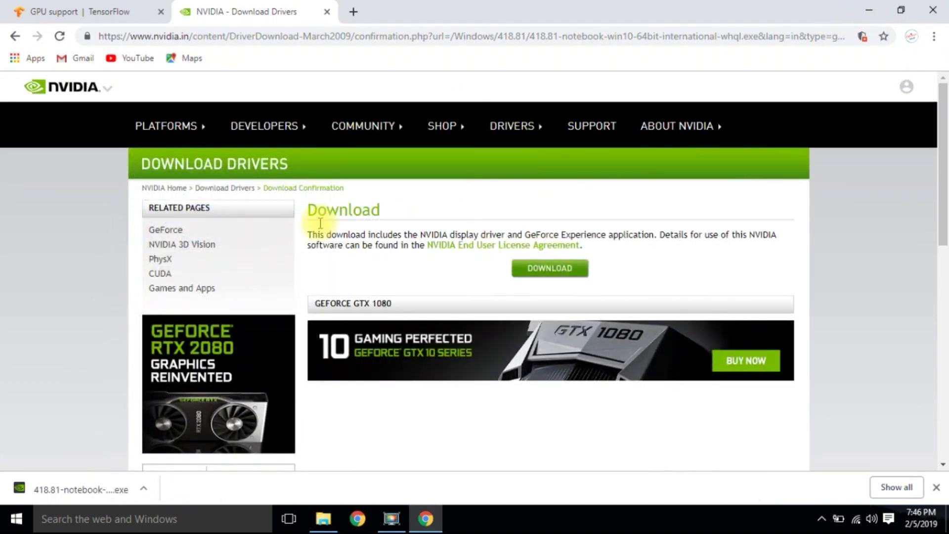
{"action": "left_click", "coordinate": [869, 9]}
{"action": "right_click", "coordinate": [410, 126]}
{"action": "left_click", "coordinate": [445, 93]}
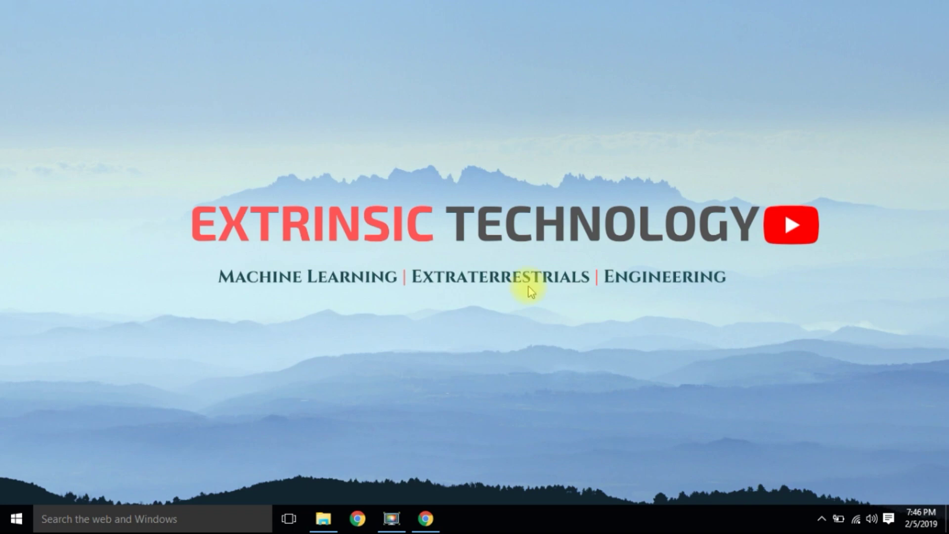
{"action": "left_click", "coordinate": [442, 289]}
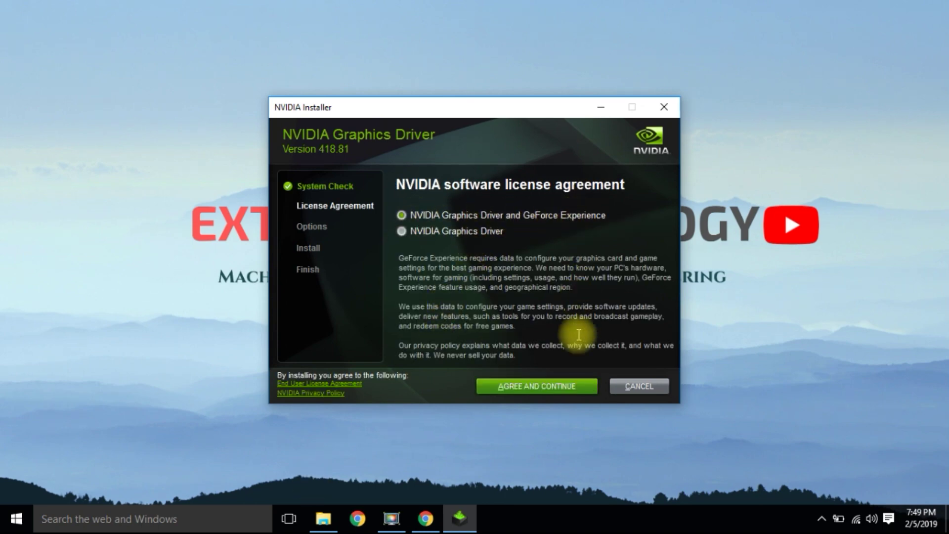
Step: Install the NVIDIA Graphics Driver and GeForce Experience with the Express option, finishing without the desktop shortcut or launching GeForce Experience
{"action": "left_click", "coordinate": [546, 386]}
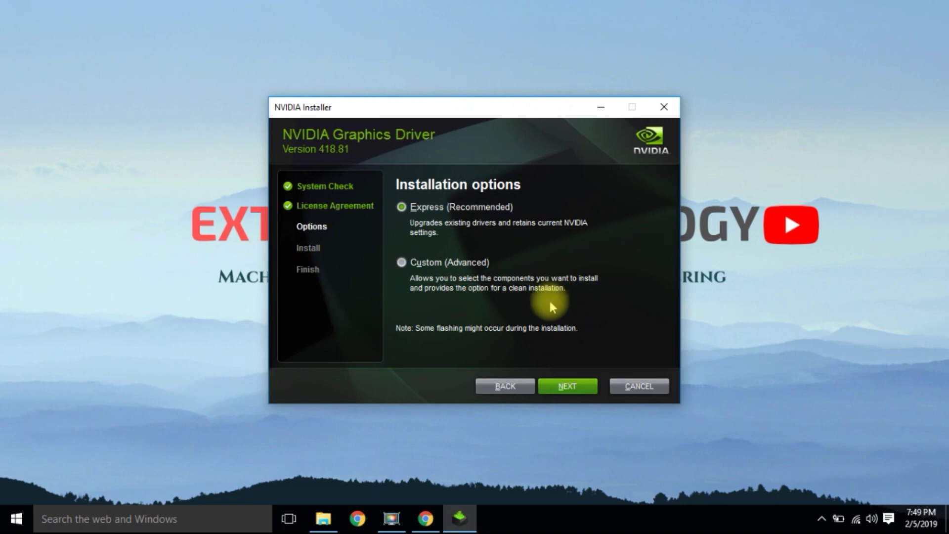
{"action": "left_click", "coordinate": [567, 386]}
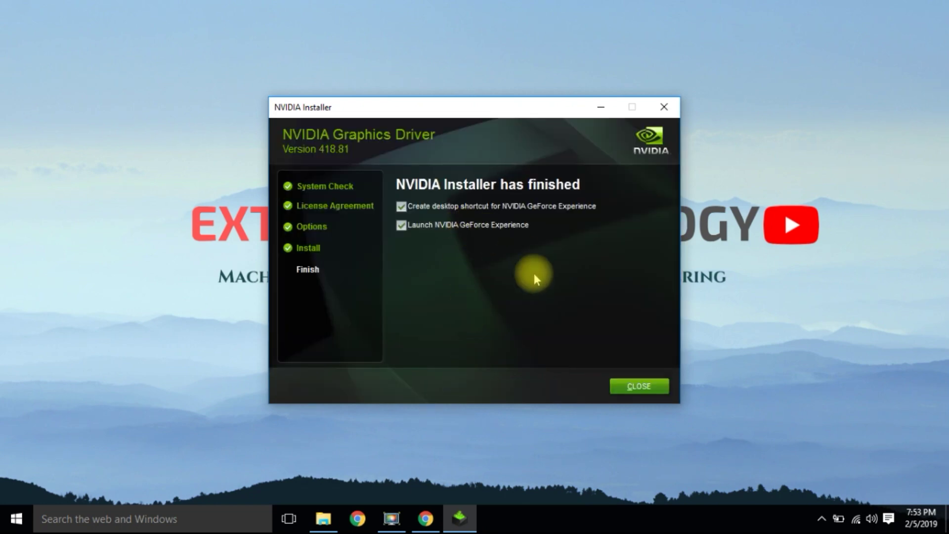
{"action": "left_click", "coordinate": [487, 226]}
{"action": "left_click", "coordinate": [502, 208]}
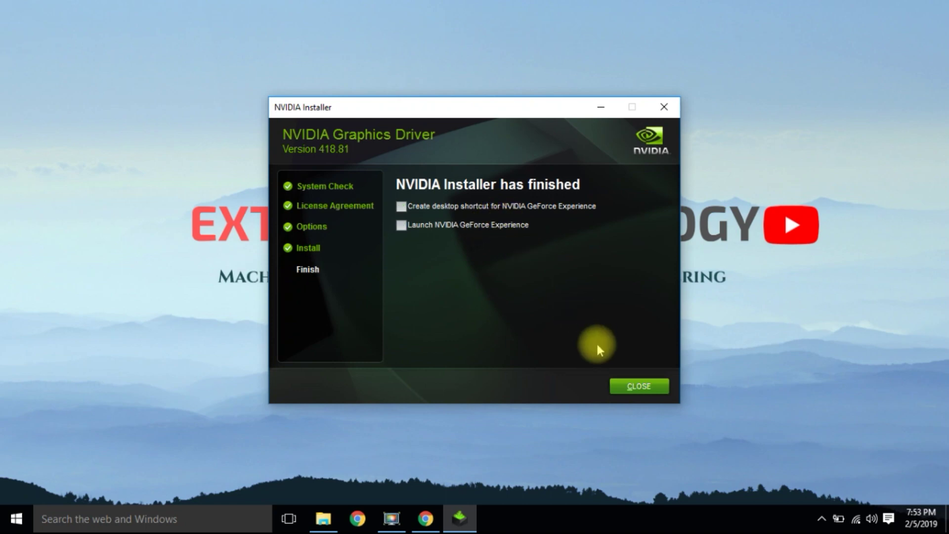
{"action": "left_click", "coordinate": [630, 385]}
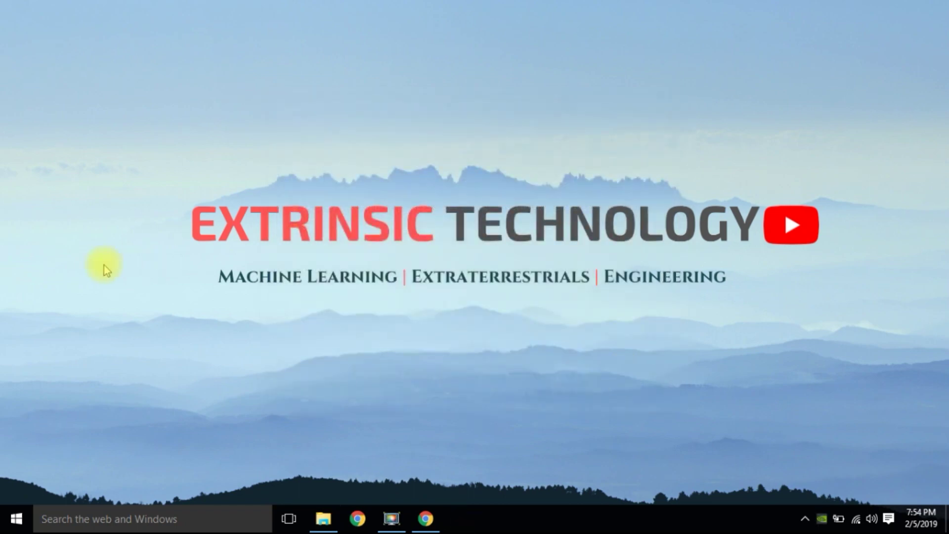
Step: Open the system information in the NVIDIA Control Panel to check the installed driver version
{"action": "right_click", "coordinate": [196, 119]}
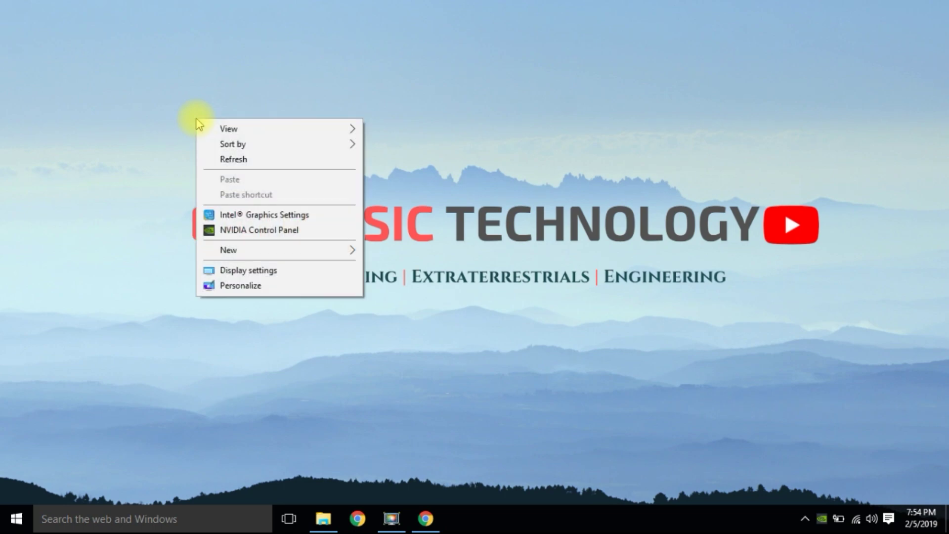
{"action": "left_click", "coordinate": [274, 230]}
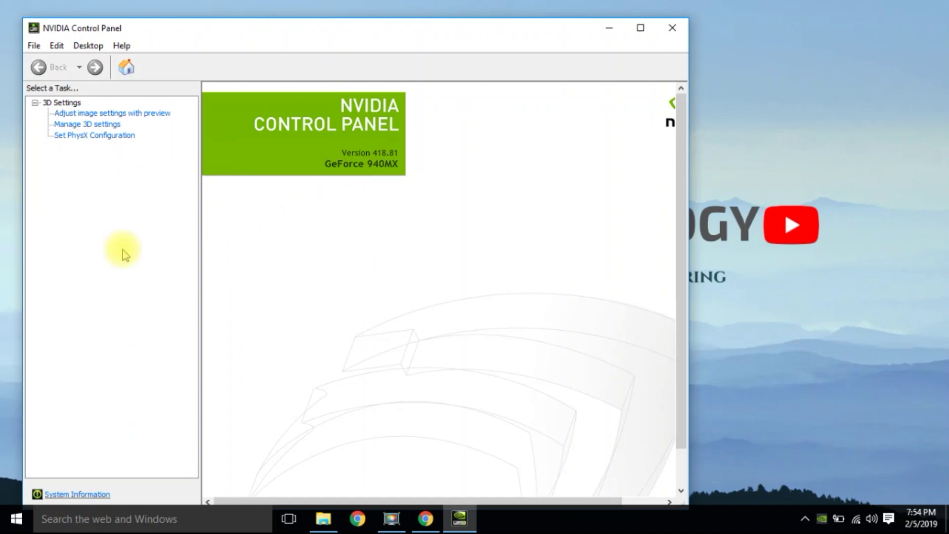
{"action": "left_click", "coordinate": [88, 494]}
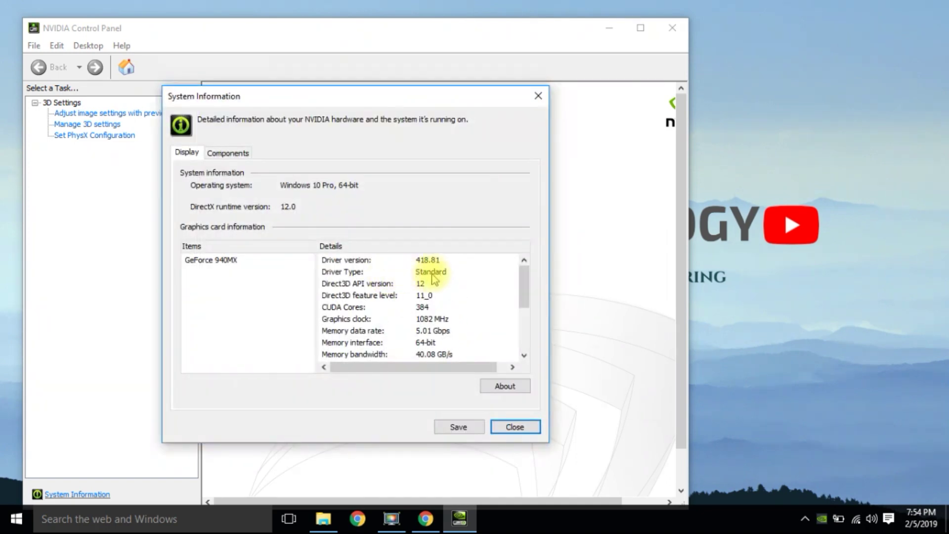
Step: Compare the driver version with TensorFlow's NVIDIA GPU driver requirement, check the graphics card details, and close the NVIDIA Control Panel
{"action": "left_click", "coordinate": [425, 518]}
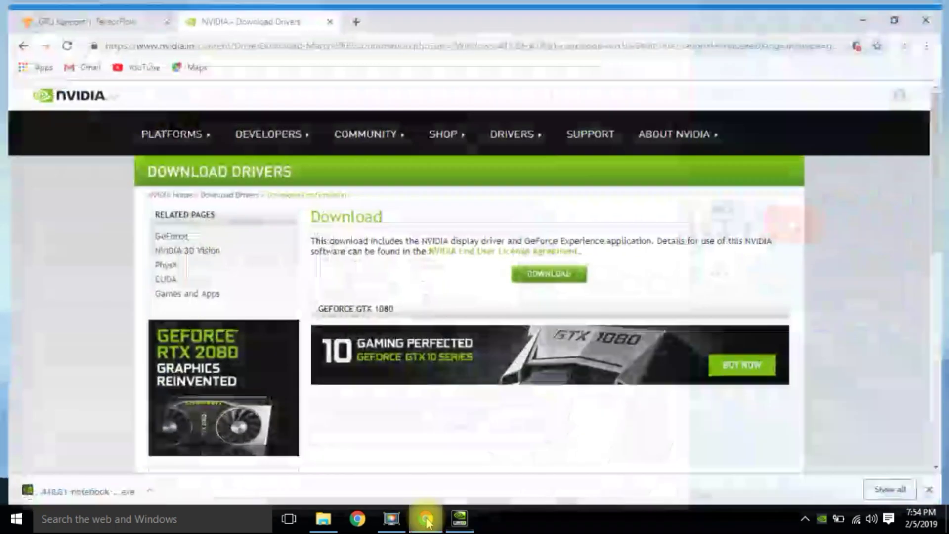
{"action": "left_click", "coordinate": [106, 11]}
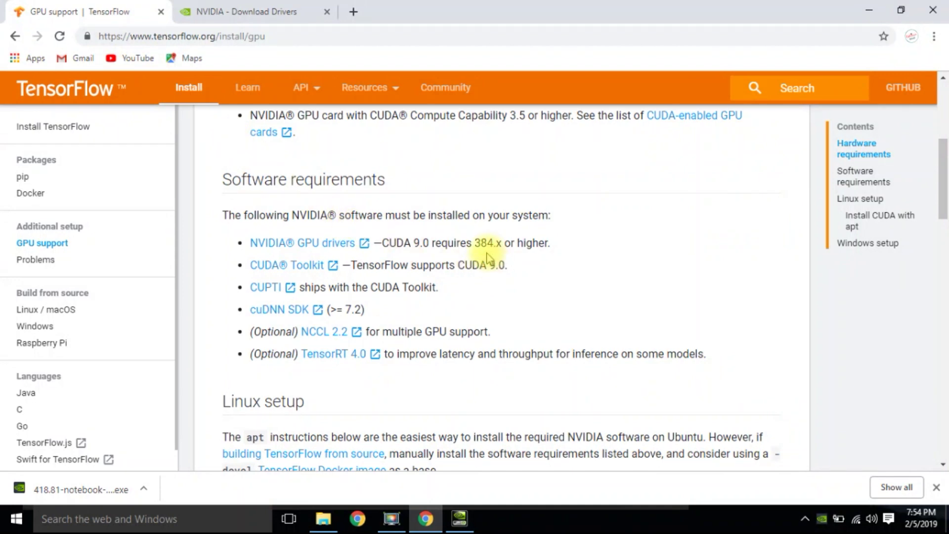
{"action": "left_click", "coordinate": [869, 10]}
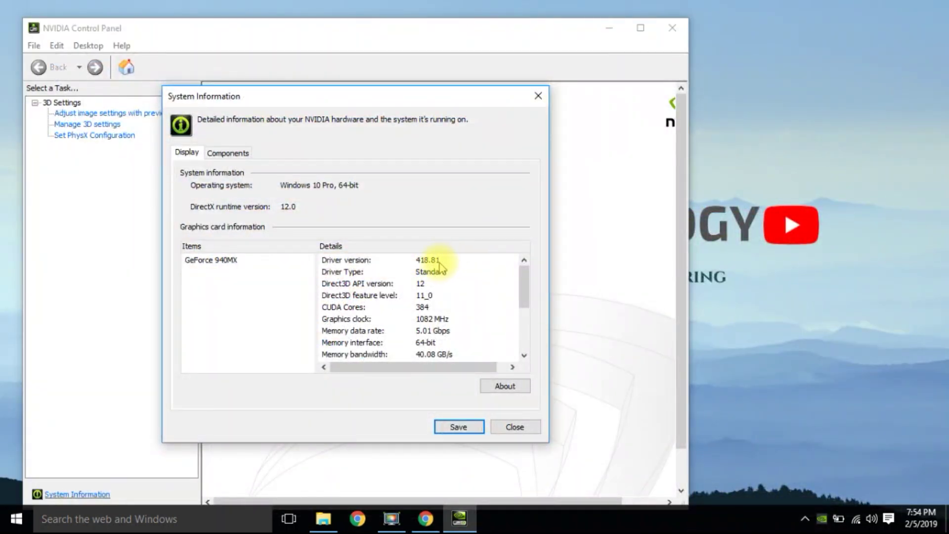
{"action": "left_click_drag", "start_coordinate": [524, 287], "coordinate": [523, 296]}
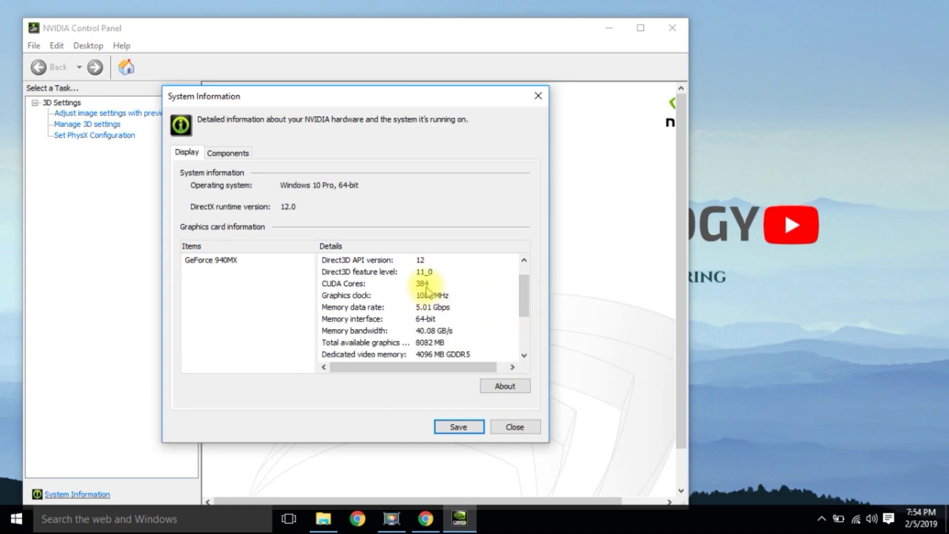
{"action": "left_click", "coordinate": [515, 427]}
{"action": "left_click", "coordinate": [672, 27]}
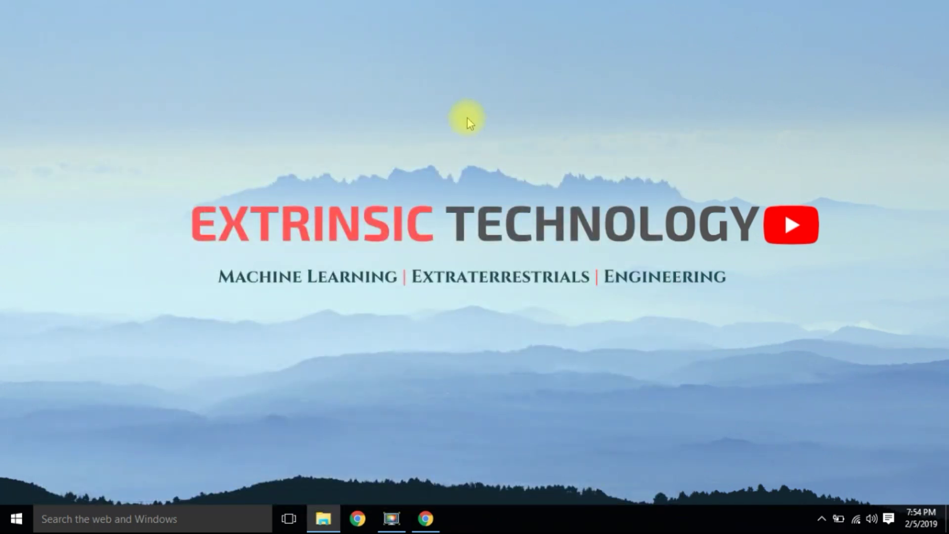
Step: Switch to Chrome and open extrinsic.000webhostapp.com in a new tab
{"action": "left_click", "coordinate": [378, 223]}
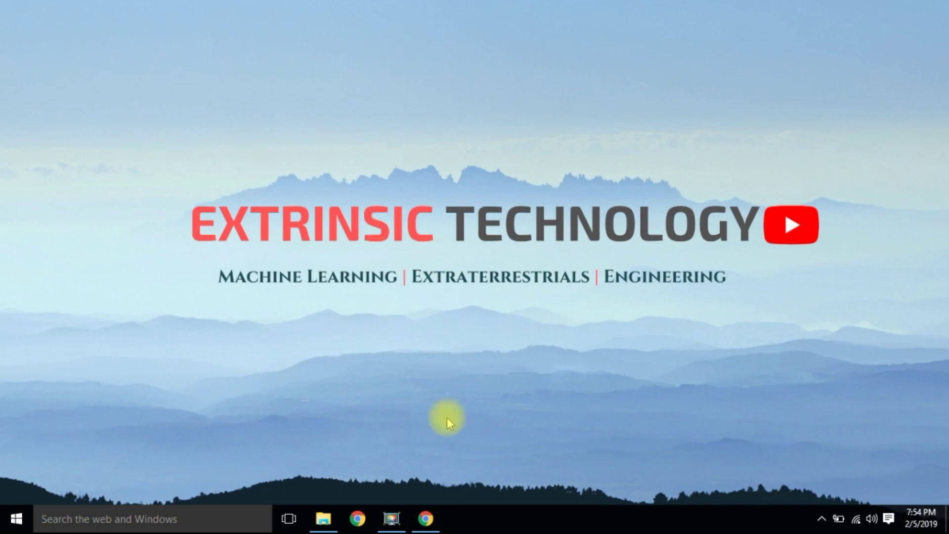
{"action": "left_click", "coordinate": [426, 516]}
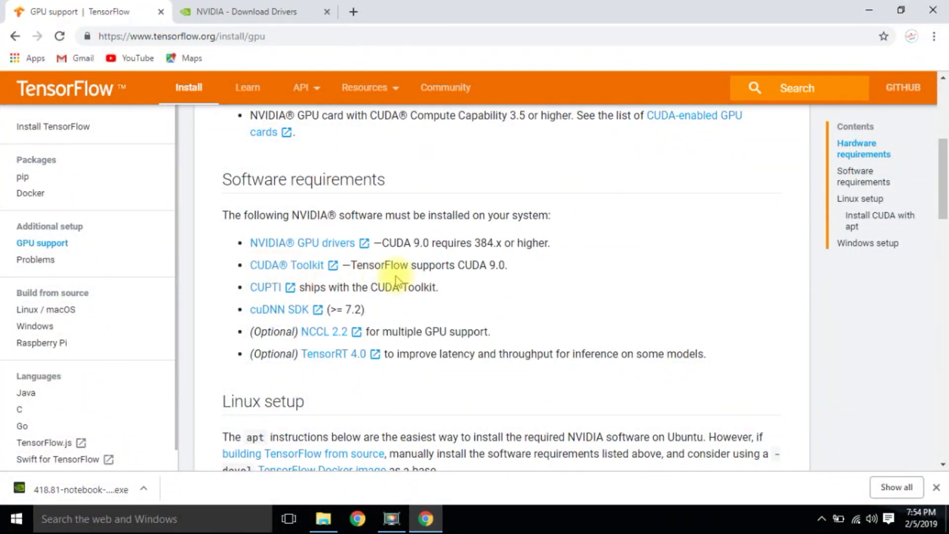
{"action": "left_click", "coordinate": [352, 11]}
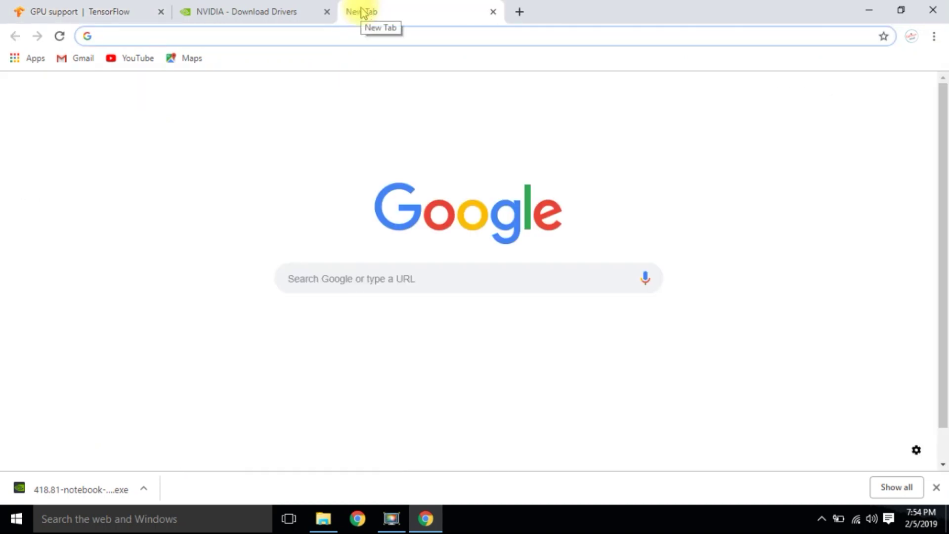
{"action": "type", "text": "extrinsic.000"}
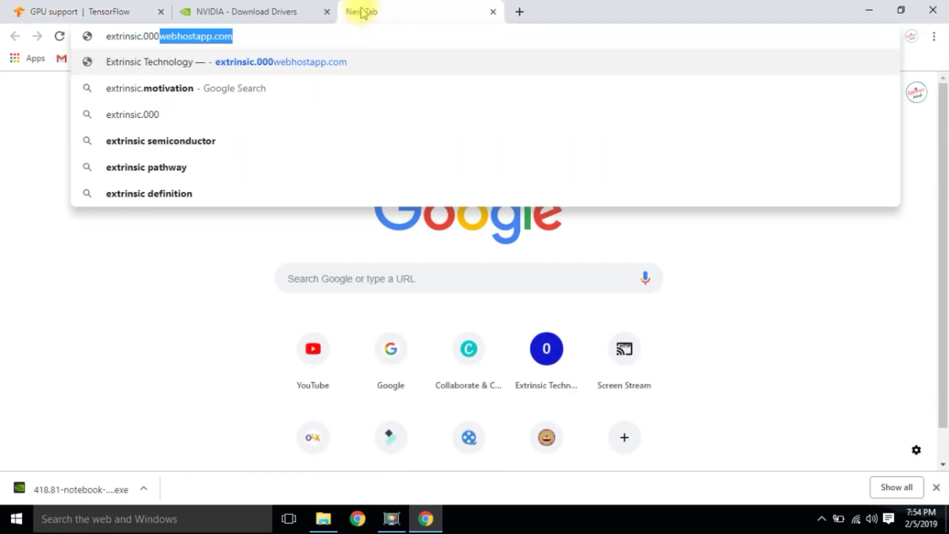
{"action": "type", "text": "webh"}
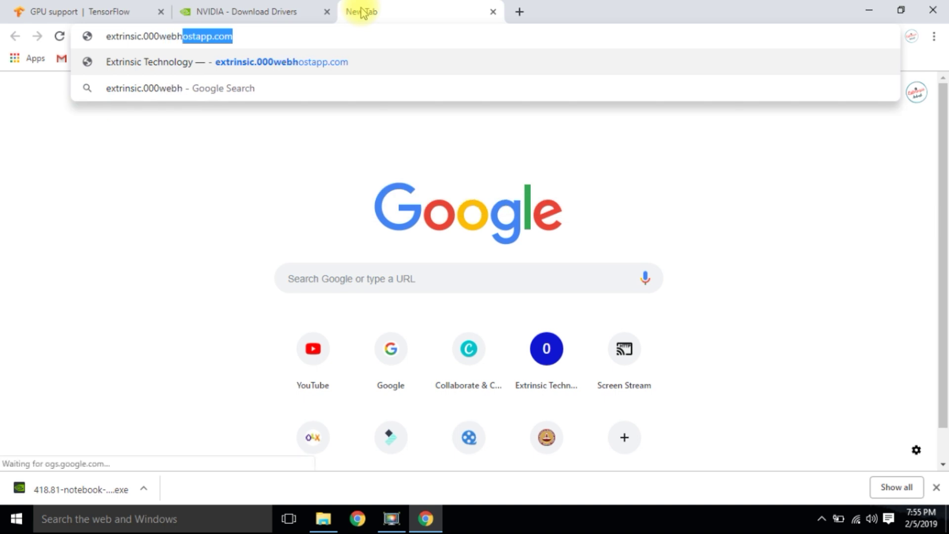
{"action": "type", "text": "ost"}
{"action": "key", "text": "Return"}
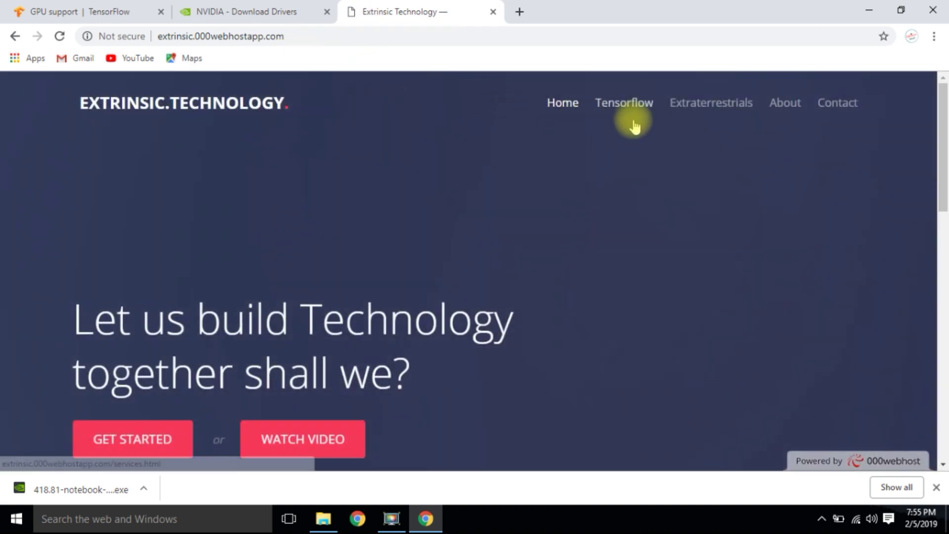
Step: Download the CUDA 9.0 (Legacy) installer from the site's Tensorflow page
{"action": "left_click", "coordinate": [935, 487]}
{"action": "left_click", "coordinate": [636, 104]}
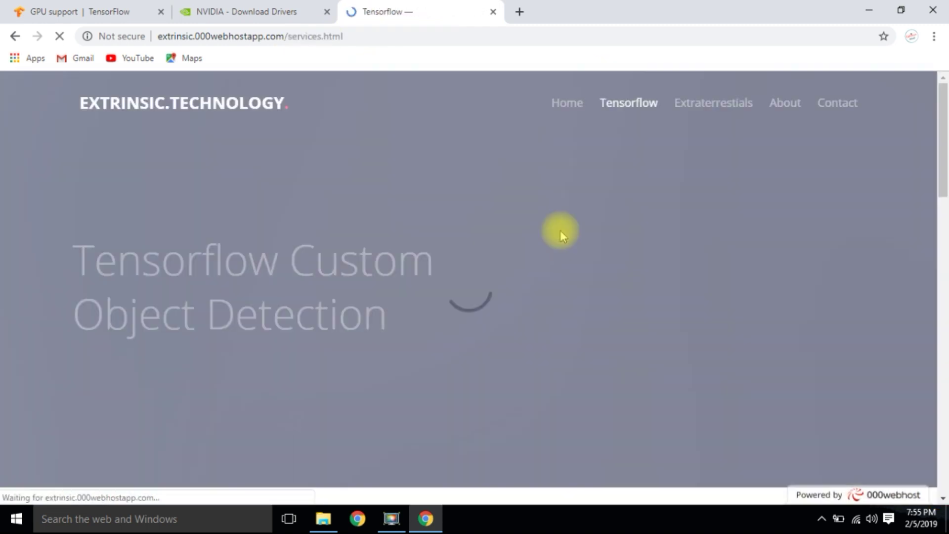
{"action": "scroll", "coordinate": [547, 229], "scroll_direction": "down", "scroll_amount": 5}
{"action": "scroll", "coordinate": [546, 229], "scroll_direction": "down", "scroll_amount": 3}
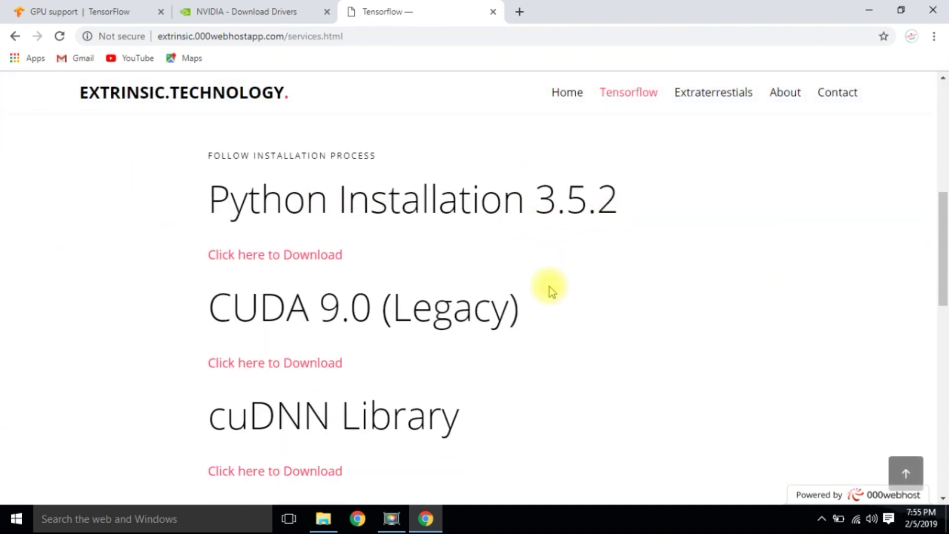
{"action": "left_click_drag", "start_coordinate": [198, 304], "coordinate": [535, 305]}
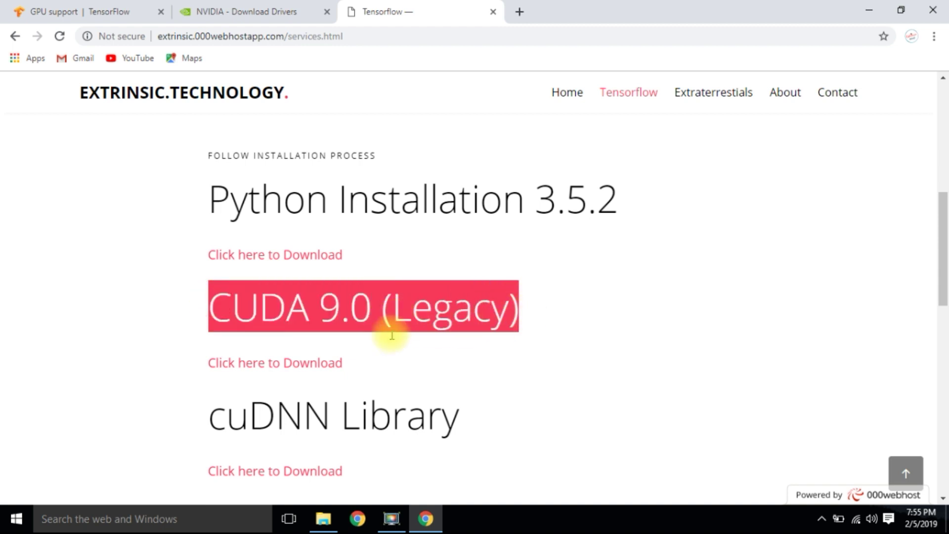
{"action": "left_click", "coordinate": [311, 365]}
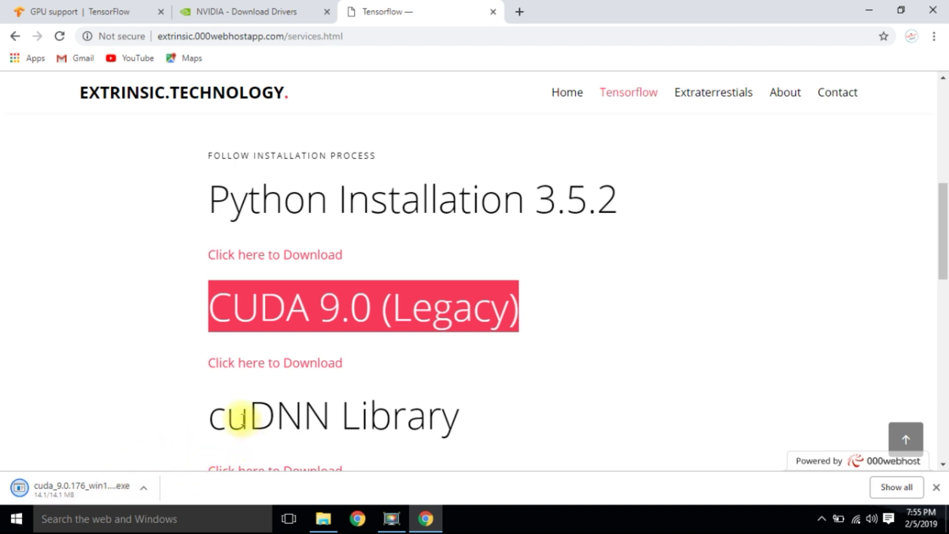
Step: Launch cuda_9.0.176_win10_network from the Downloads folder with the default extraction path, and minimise the open windows
{"action": "left_click", "coordinate": [144, 488]}
{"action": "left_click", "coordinate": [169, 440]}
{"action": "double_click", "coordinate": [283, 289]}
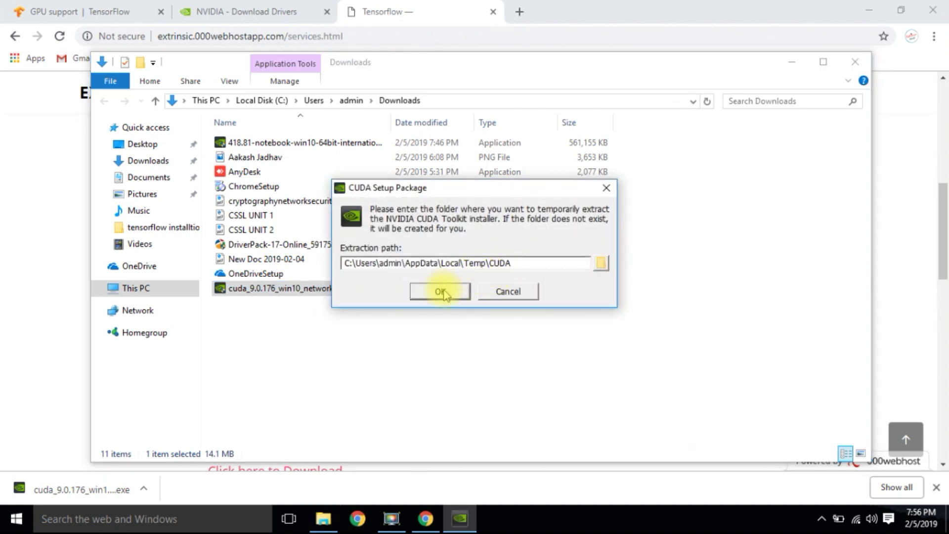
{"action": "left_click", "coordinate": [439, 290]}
{"action": "left_click", "coordinate": [789, 63]}
{"action": "left_click", "coordinate": [869, 10]}
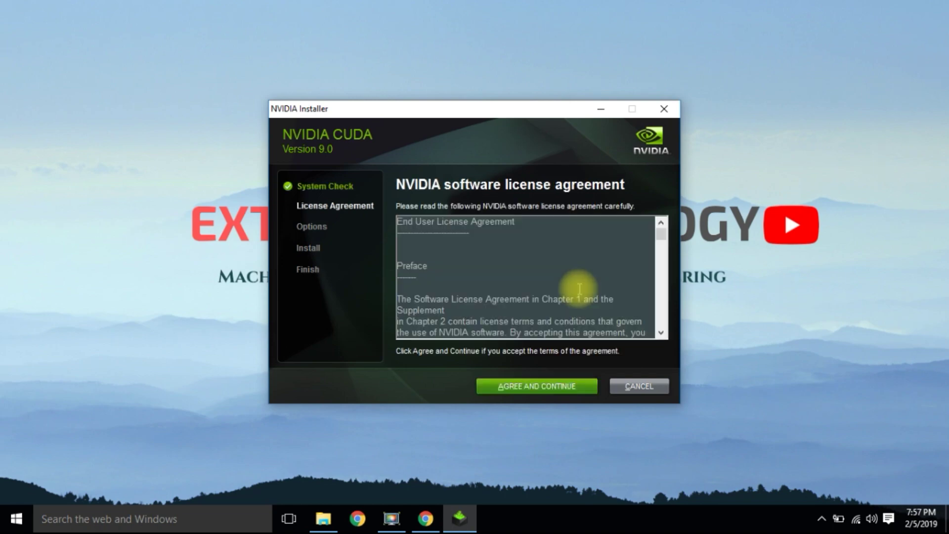
Step: Accept the CUDA 9.0 licence with the Express option and open the Visual Studio website linked in the installer
{"action": "left_click", "coordinate": [542, 387]}
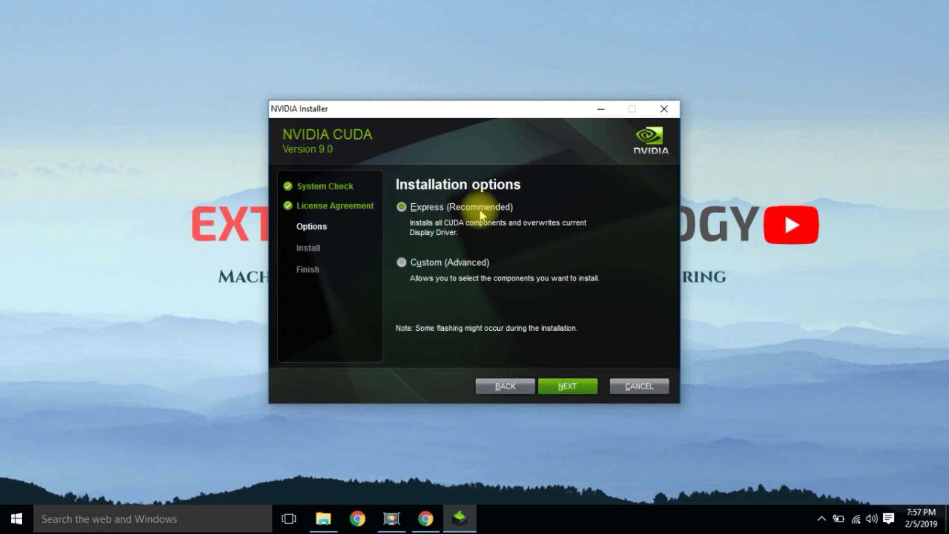
{"action": "left_click", "coordinate": [569, 387]}
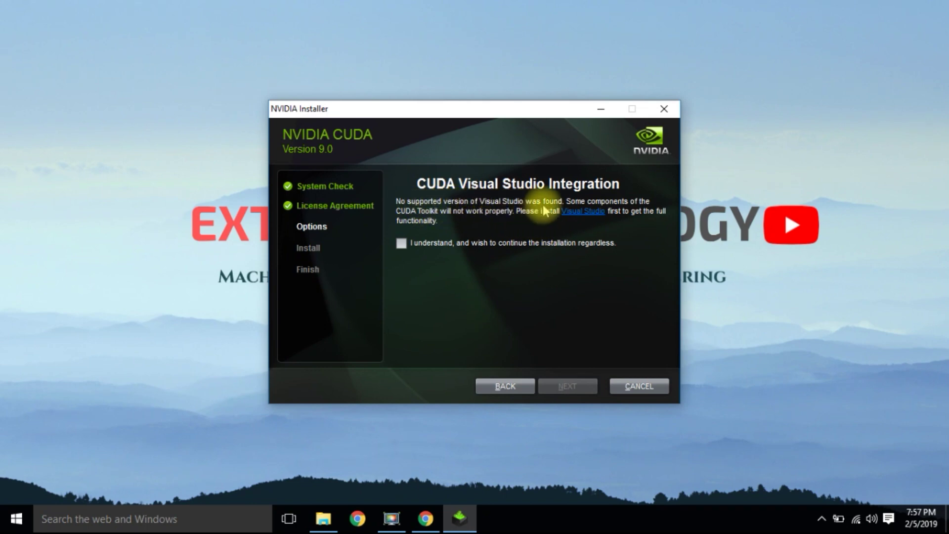
{"action": "left_click", "coordinate": [580, 214]}
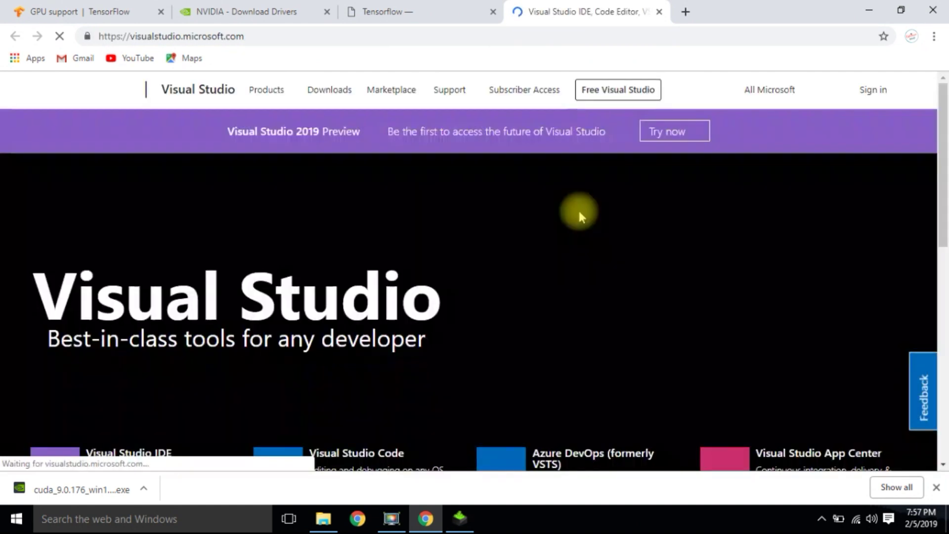
Step: Download the Professional 2017 edition of Visual Studio IDE for Windows
{"action": "scroll", "coordinate": [527, 225], "scroll_direction": "down", "scroll_amount": 5}
{"action": "scroll", "coordinate": [528, 225], "scroll_direction": "down", "scroll_amount": 3}
{"action": "left_click", "coordinate": [106, 180]}
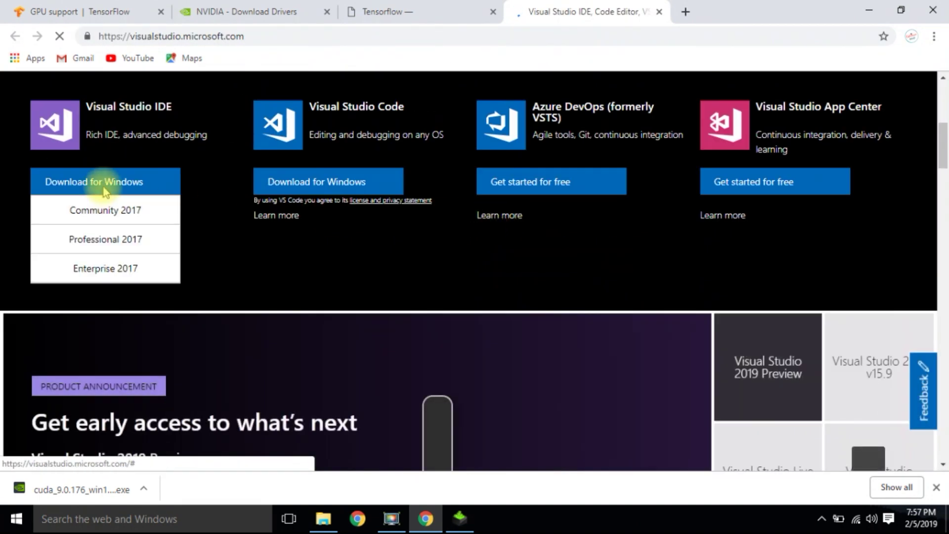
{"action": "left_click", "coordinate": [117, 240]}
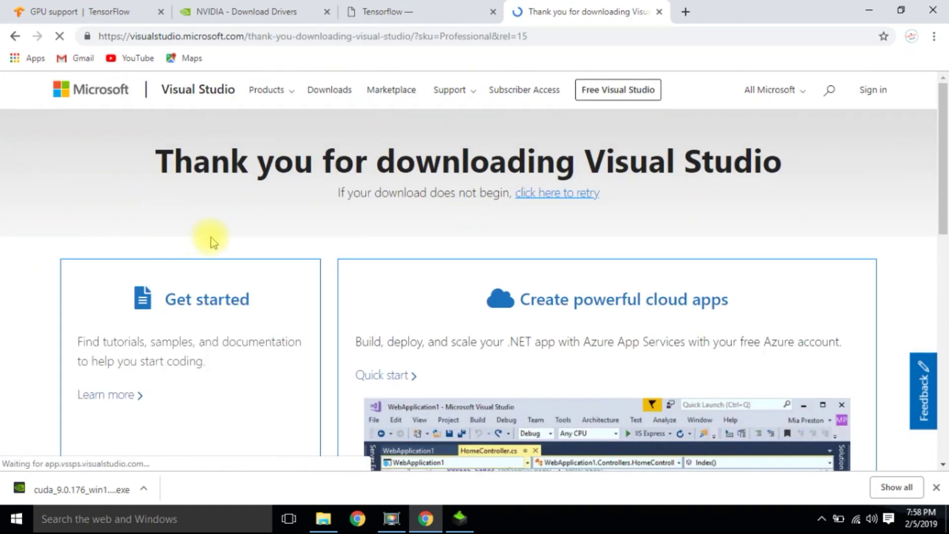
Step: Launch the downloaded Visual Studio Professional installer, minimise the browser, and cancel the CUDA installation
{"action": "scroll", "coordinate": [213, 242], "scroll_direction": "down", "scroll_amount": 2}
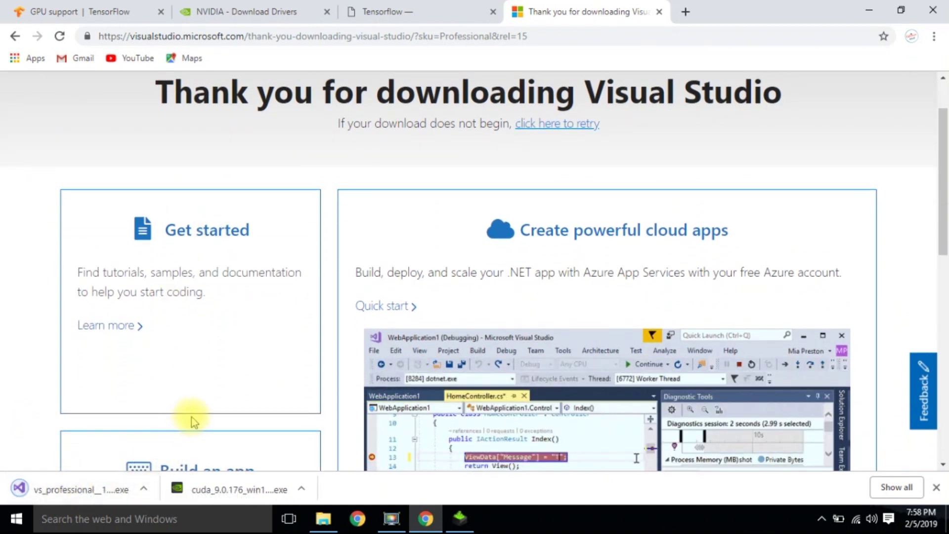
{"action": "left_click", "coordinate": [105, 491]}
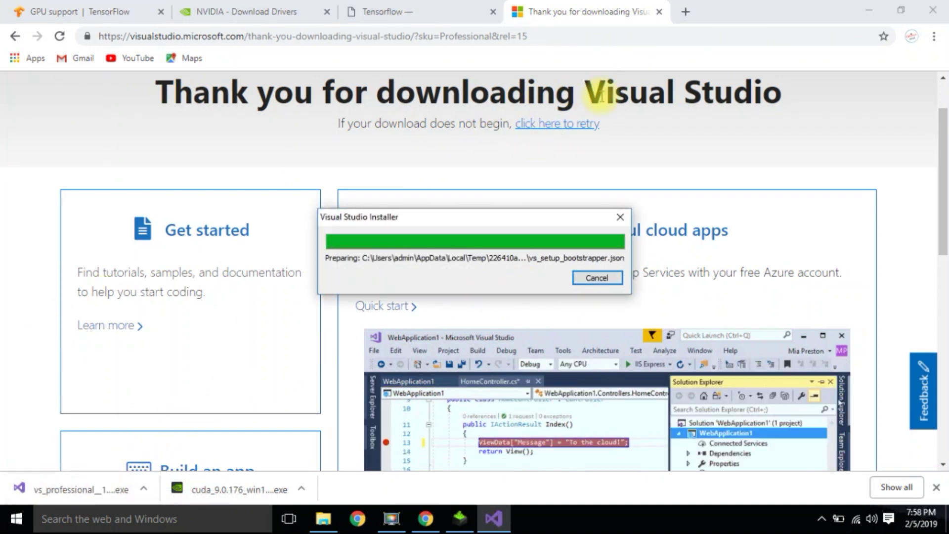
{"action": "left_click", "coordinate": [869, 7]}
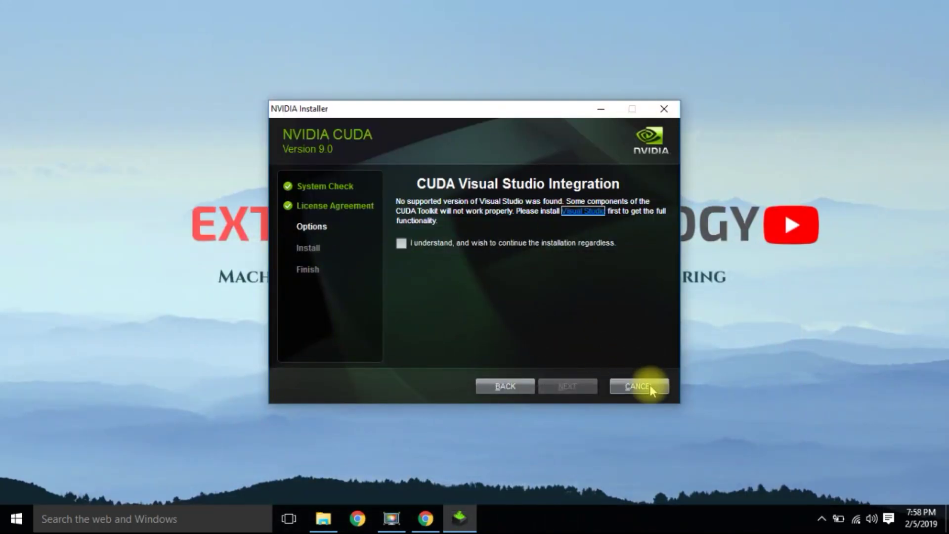
{"action": "left_click", "coordinate": [649, 387]}
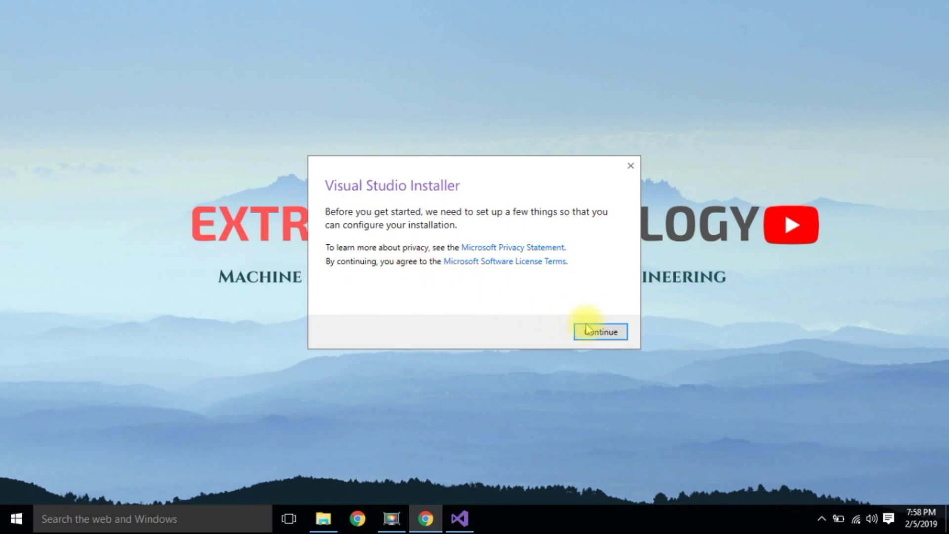
Step: Install Visual Studio Professional 2017 with the .NET desktop development workload and close the Visual Studio Installer
{"action": "left_click", "coordinate": [598, 334]}
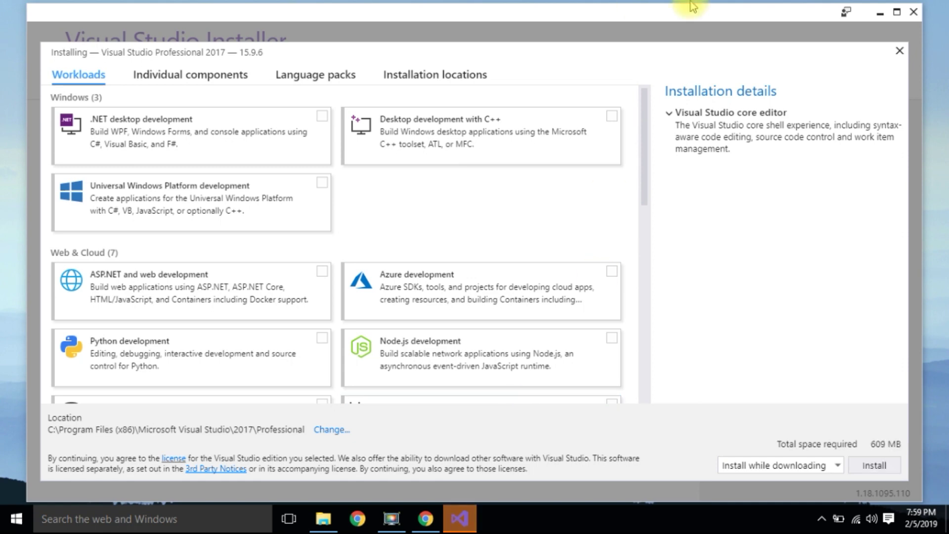
{"action": "left_click", "coordinate": [319, 117]}
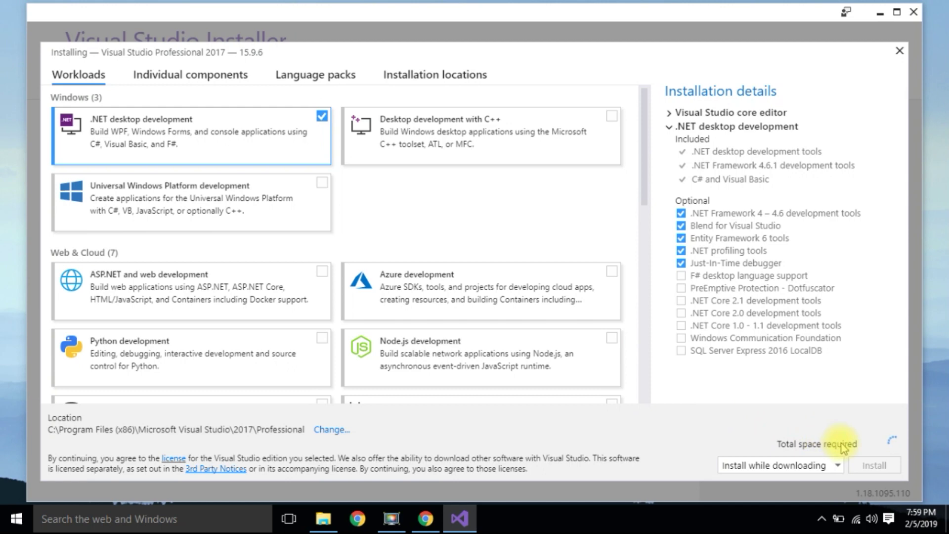
{"action": "left_click", "coordinate": [869, 464]}
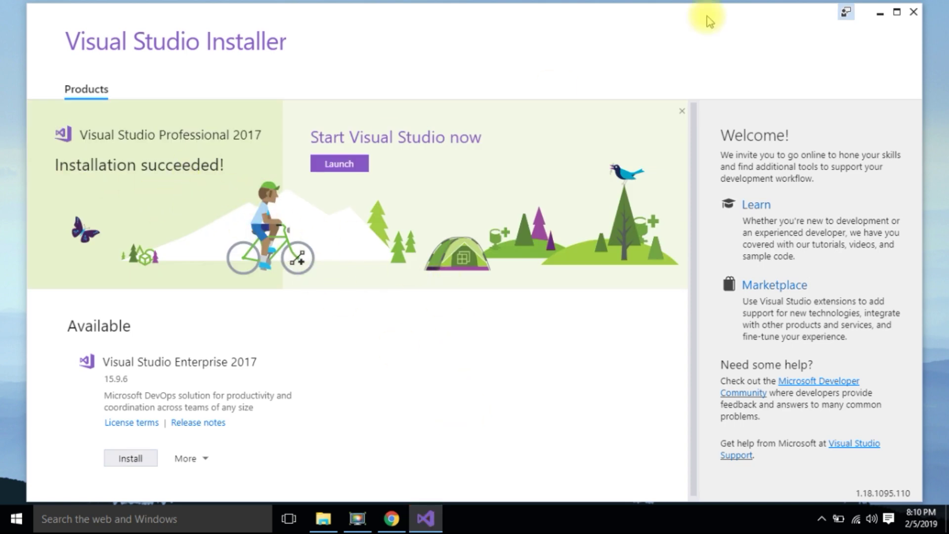
{"action": "left_click", "coordinate": [916, 14]}
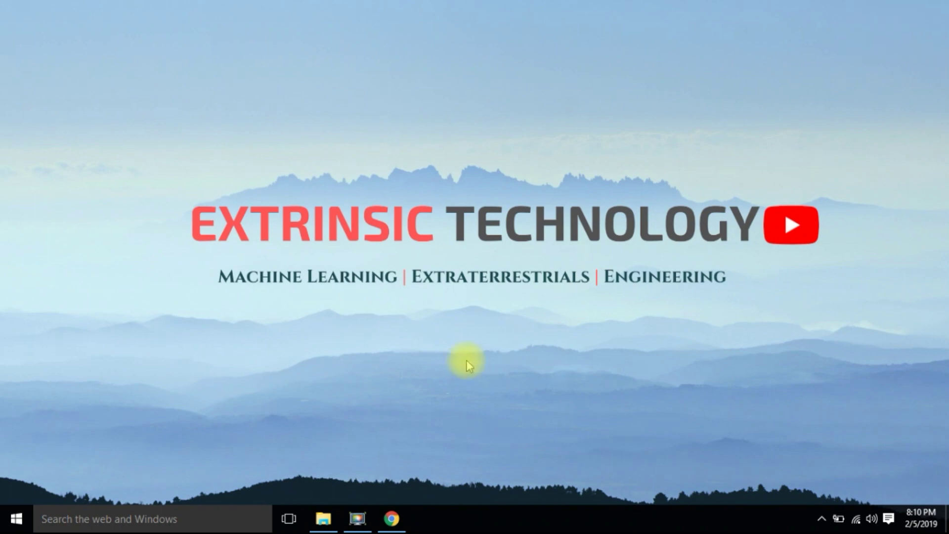
Step: Run cuda_9.0.176_win10_network again from Downloads with the default extraction path, and close the folder window
{"action": "left_click", "coordinate": [328, 511]}
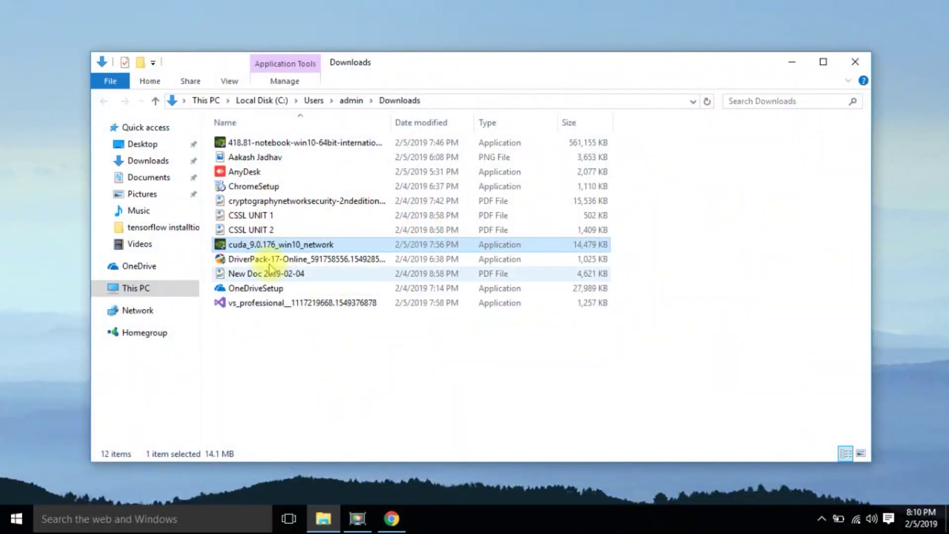
{"action": "double_click", "coordinate": [256, 246]}
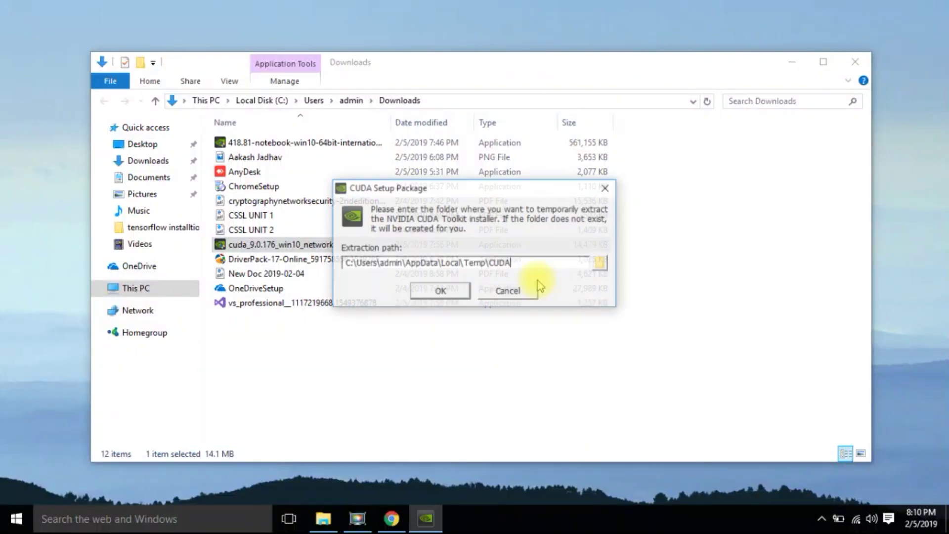
{"action": "left_click", "coordinate": [447, 290]}
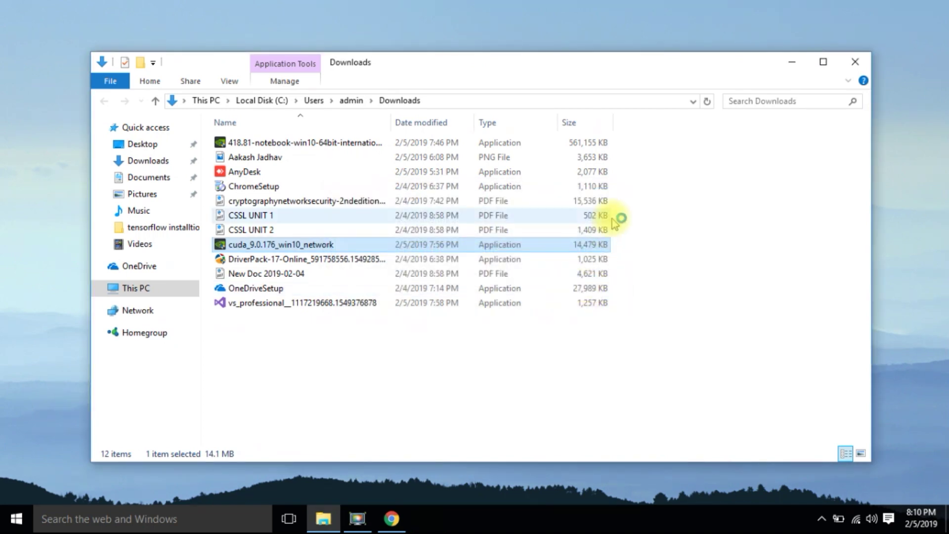
{"action": "left_click", "coordinate": [851, 62]}
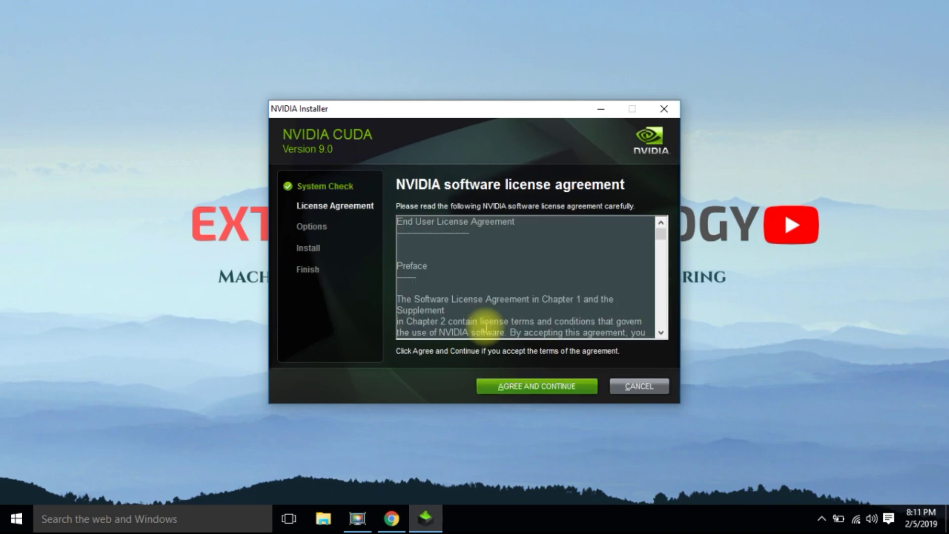
Step: Accept the NVIDIA licence, start the CUDA 9.0 Express installation, and minimise the installer
{"action": "left_click", "coordinate": [536, 386]}
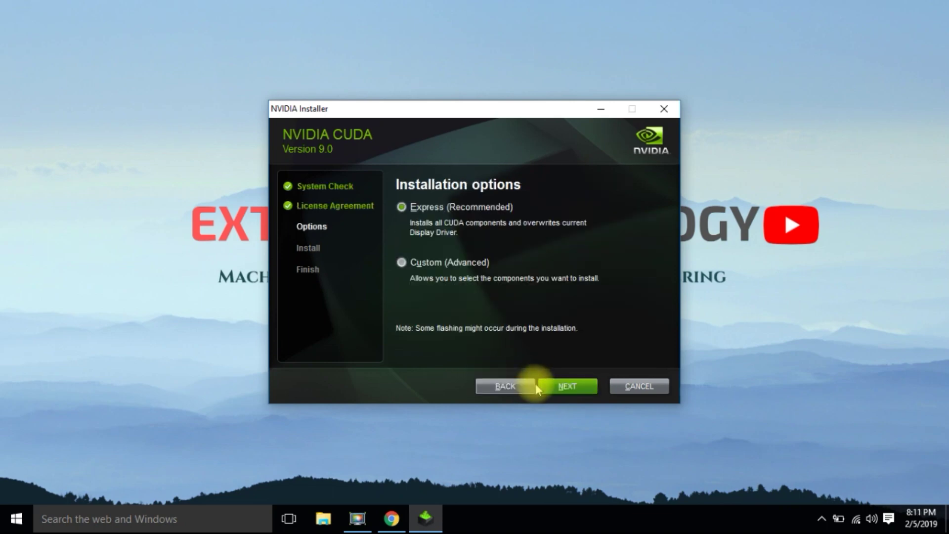
{"action": "left_click", "coordinate": [577, 387]}
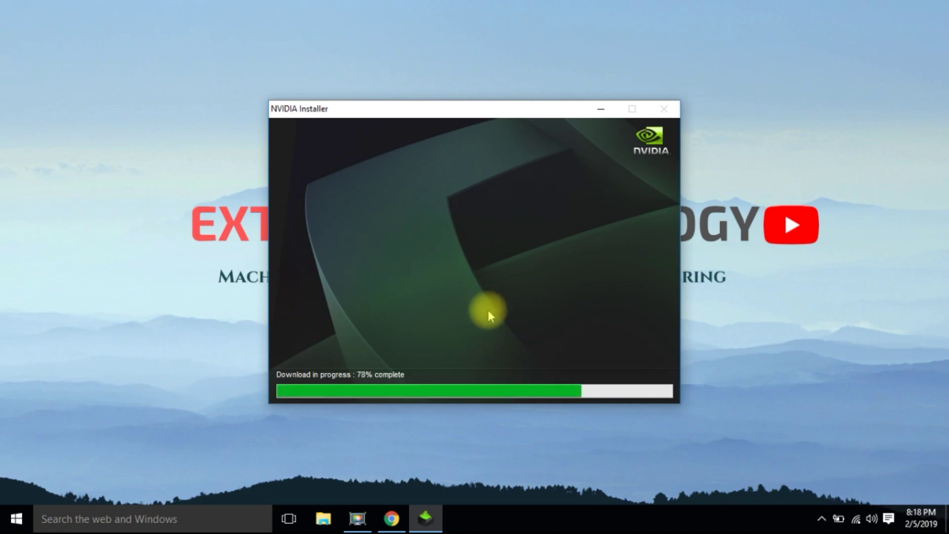
{"action": "left_click", "coordinate": [599, 110]}
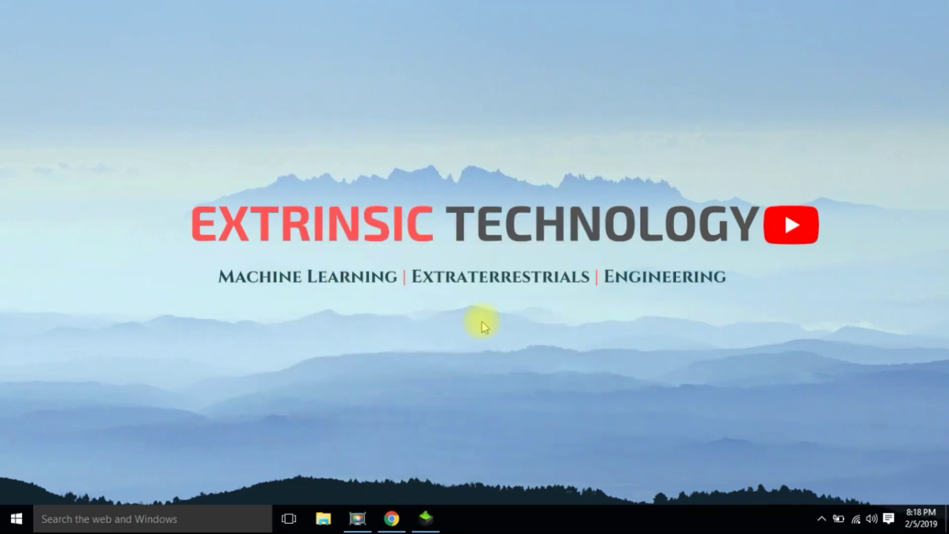
Step: Switch to Chrome, search Google for "cuda enabled gpu" in a new tab, and open NVIDIA's CUDA GPUs page
{"action": "left_click", "coordinate": [395, 520]}
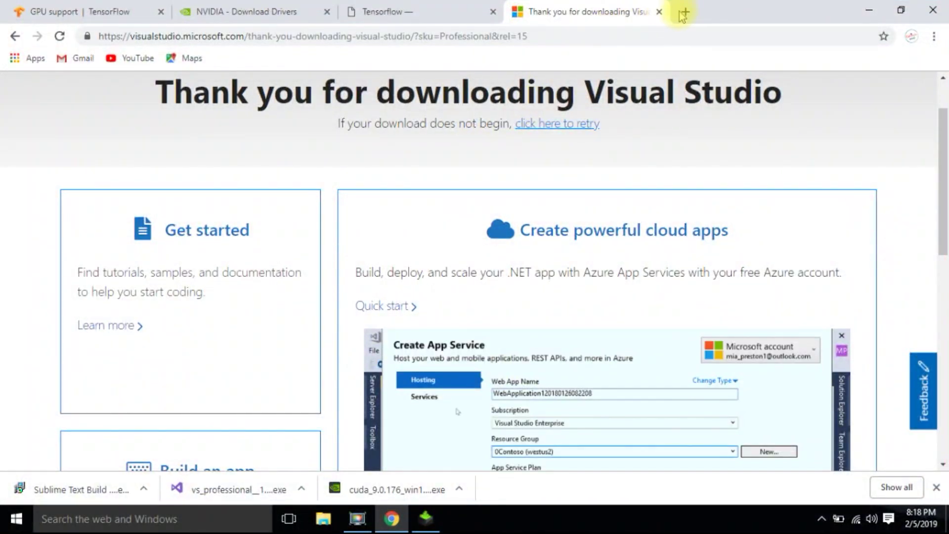
{"action": "left_click", "coordinate": [680, 11]}
{"action": "type", "text": "cud"}
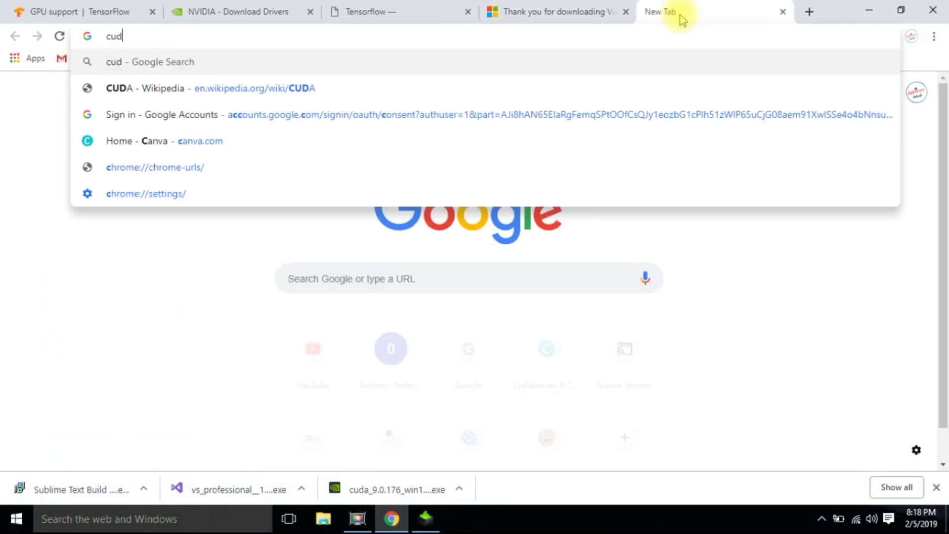
{"action": "type", "text": "a enab"}
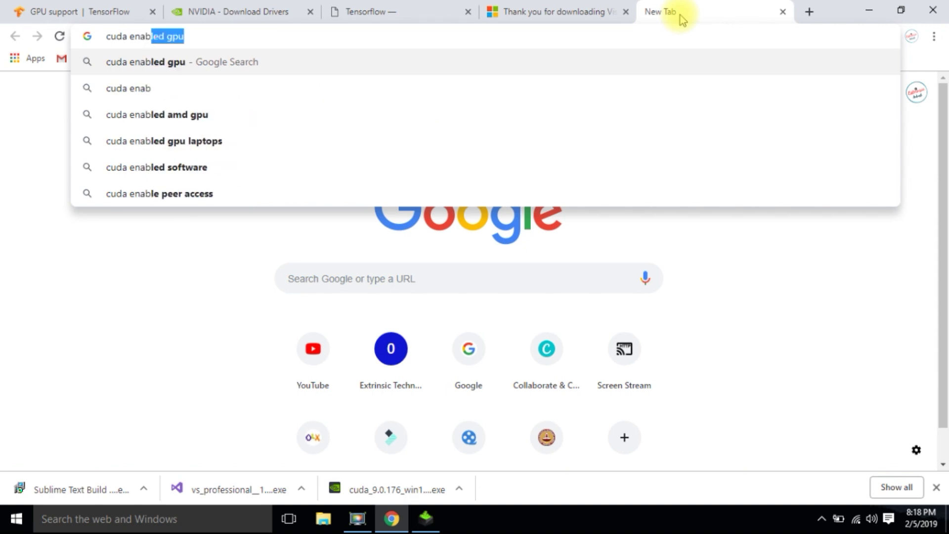
{"action": "key", "text": "Return"}
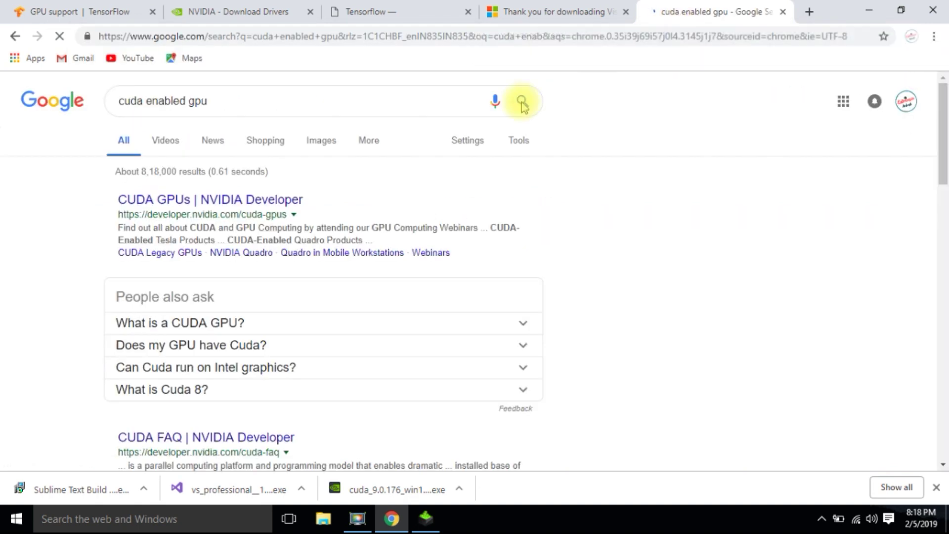
{"action": "left_click", "coordinate": [255, 213]}
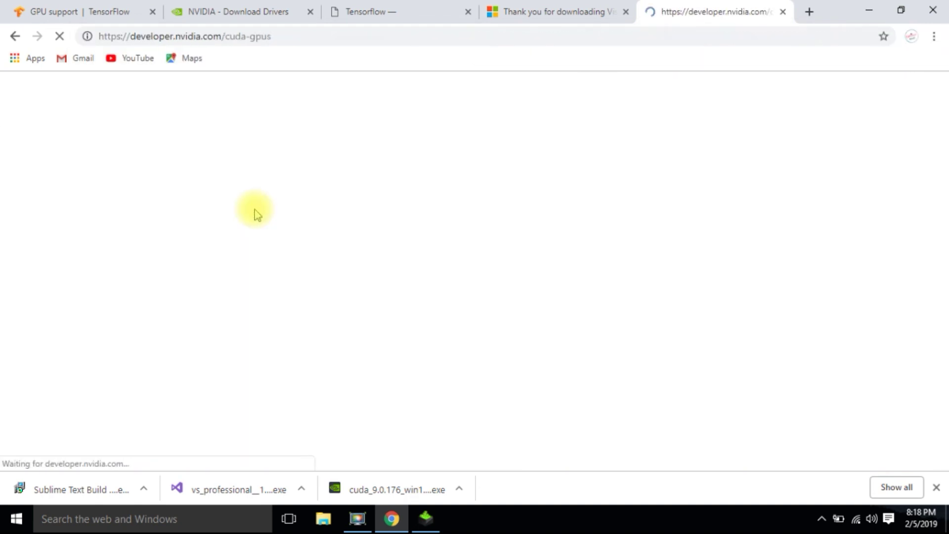
Step: Expand the CUDA-Enabled GeForce Products list and look up the compute capability of the GeForce 940M notebook GPU
{"action": "scroll", "coordinate": [344, 208], "scroll_direction": "down", "scroll_amount": 7}
{"action": "scroll", "coordinate": [371, 197], "scroll_direction": "up", "scroll_amount": 2}
{"action": "scroll", "coordinate": [389, 203], "scroll_direction": "down", "scroll_amount": 3}
{"action": "scroll", "coordinate": [389, 202], "scroll_direction": "down", "scroll_amount": 1}
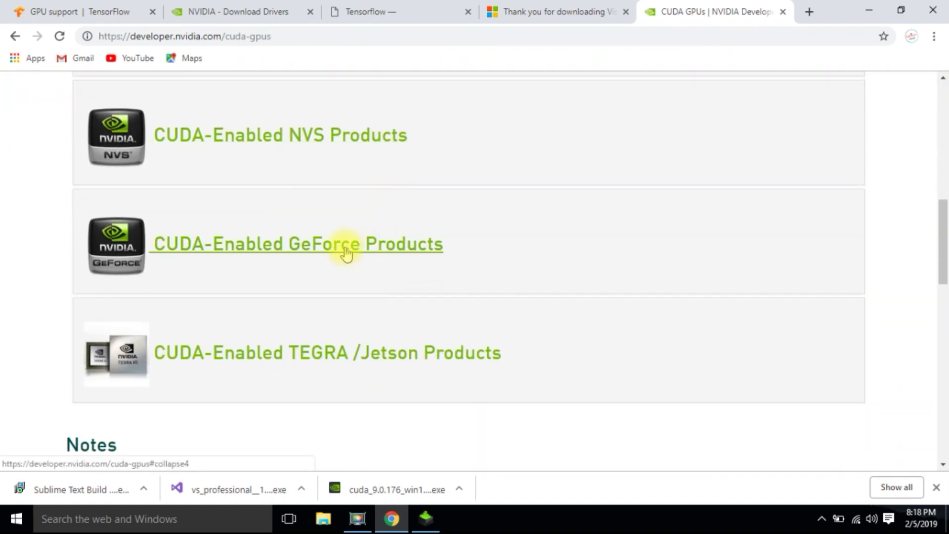
{"action": "left_click", "coordinate": [354, 247]}
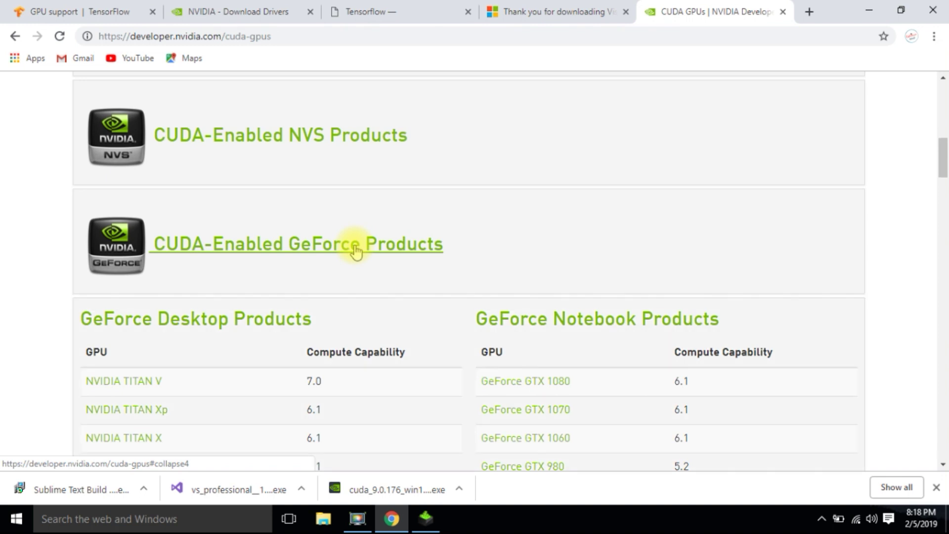
{"action": "scroll", "coordinate": [355, 247], "scroll_direction": "down", "scroll_amount": 9}
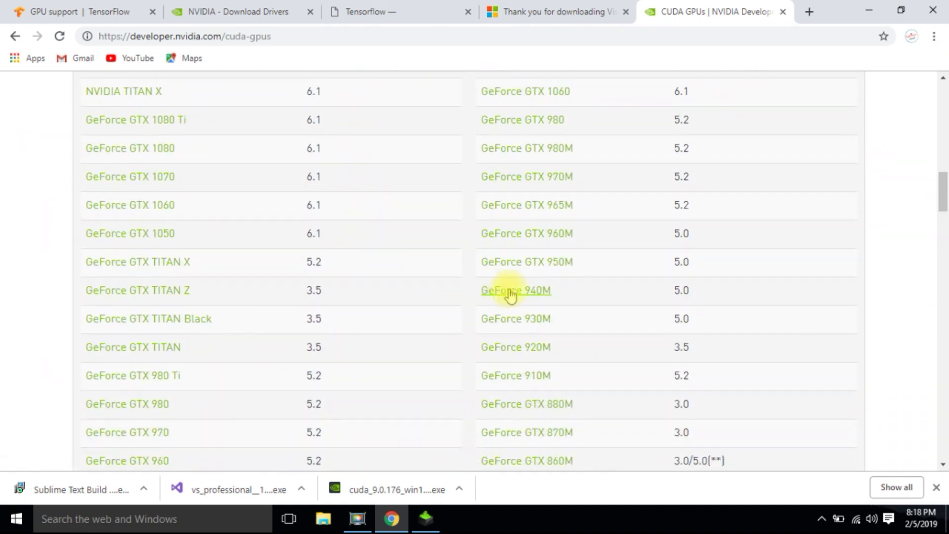
{"action": "left_click_drag", "start_coordinate": [696, 295], "coordinate": [673, 290]}
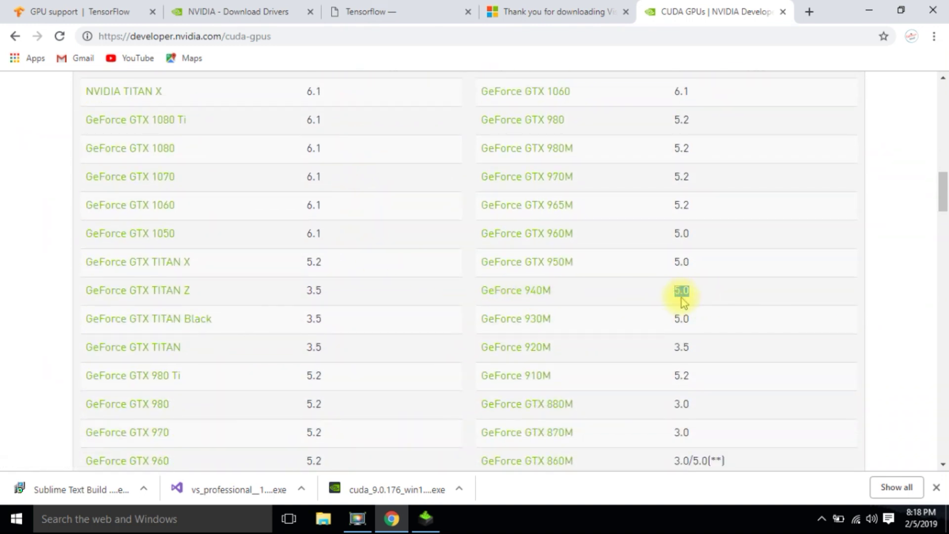
Step: Compare the GeForce 940M's compute capability with TensorFlow's hardware requirement, minimise the browser, and check the NVIDIA Installer's progress
{"action": "left_click", "coordinate": [49, 11]}
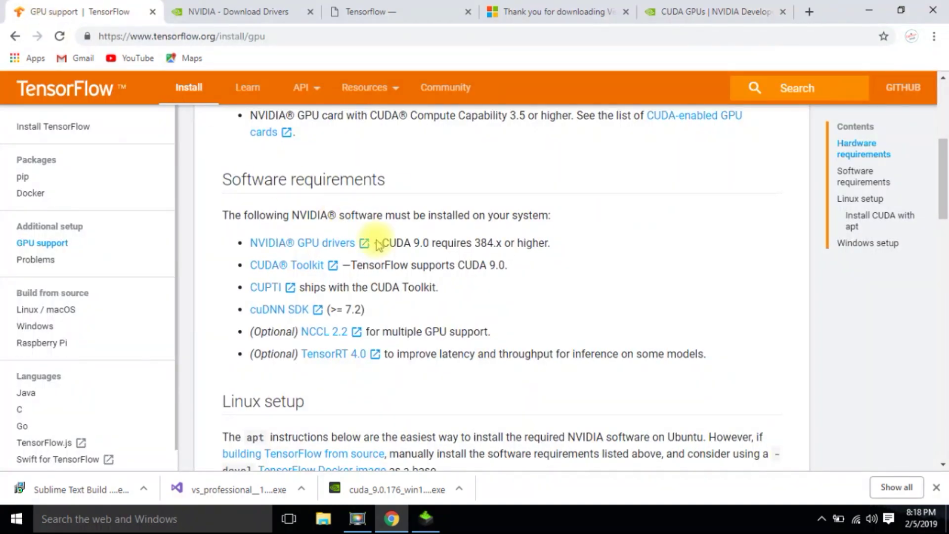
{"action": "scroll", "coordinate": [420, 247], "scroll_direction": "up", "scroll_amount": 1}
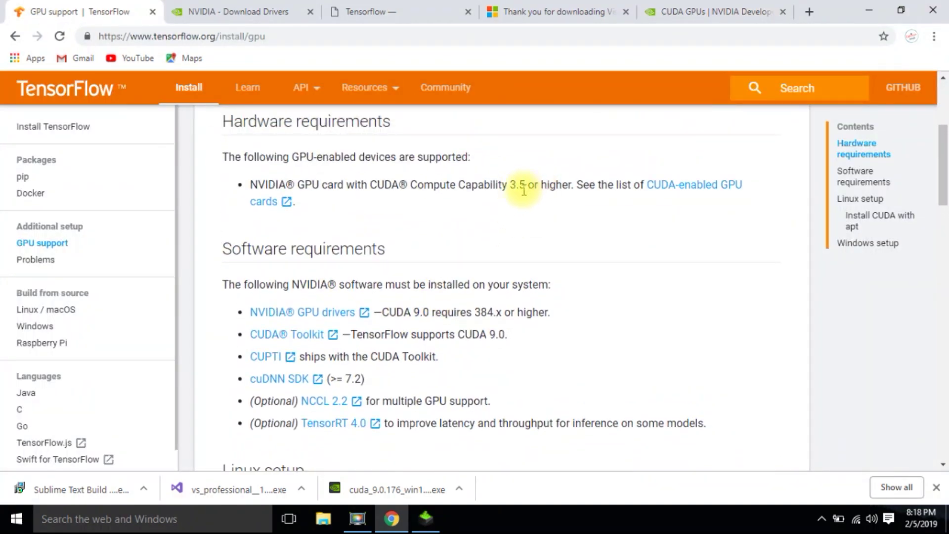
{"action": "left_click", "coordinate": [676, 11]}
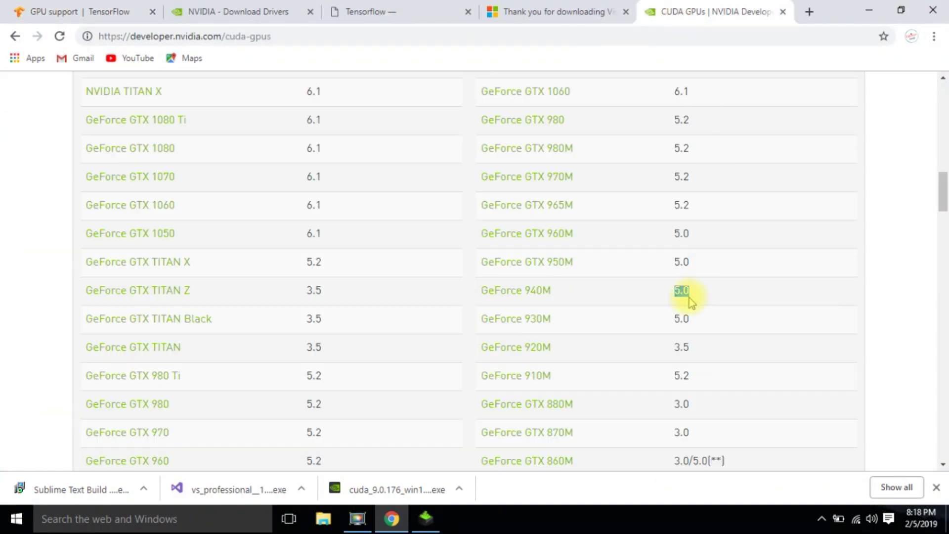
{"action": "left_click", "coordinate": [653, 299]}
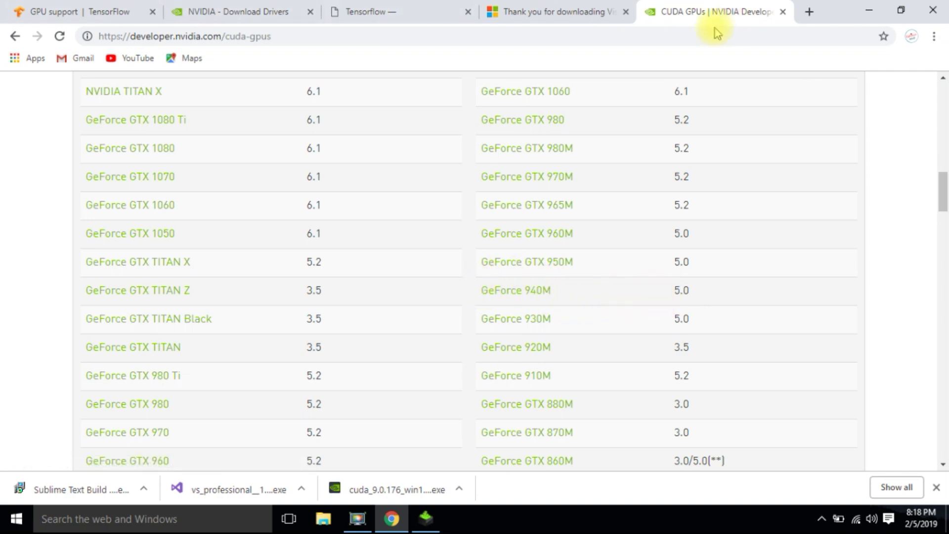
{"action": "left_click", "coordinate": [867, 12]}
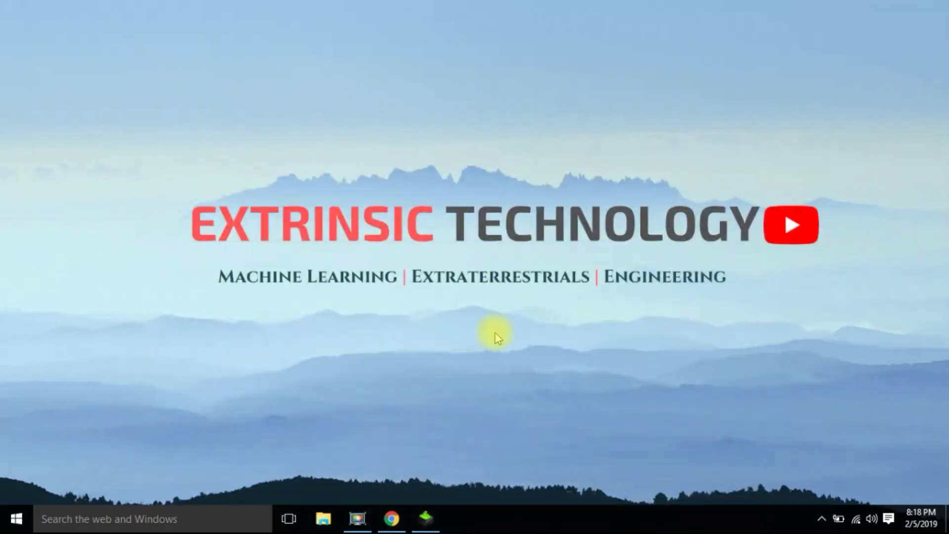
{"action": "left_click", "coordinate": [425, 518]}
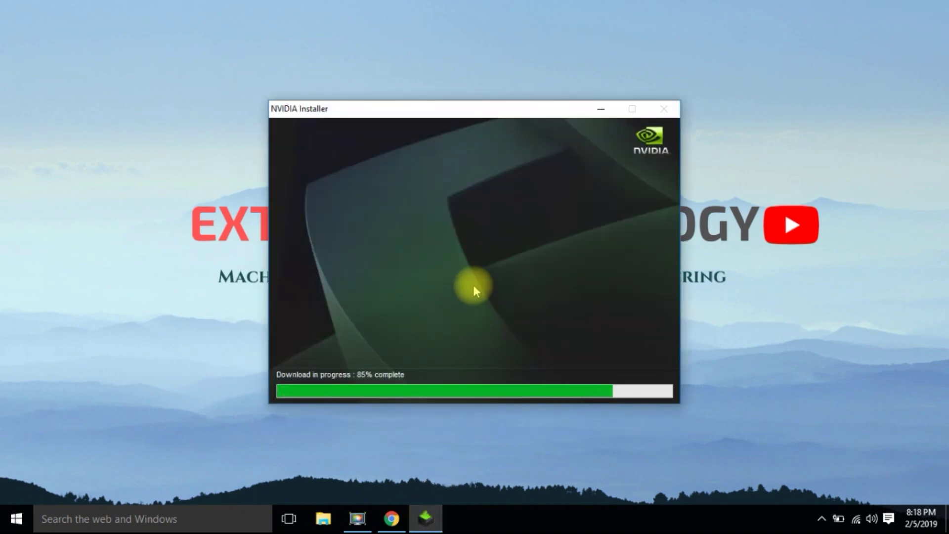
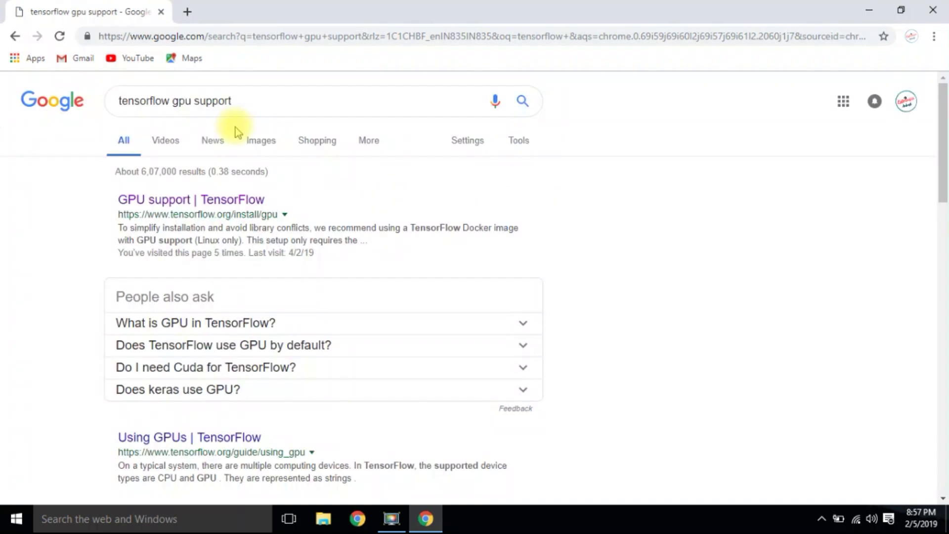
Step: Open TensorFlow's GPU support page from the search results and review the software requirements for the CUDA and cuDNN versions
{"action": "left_click", "coordinate": [229, 204]}
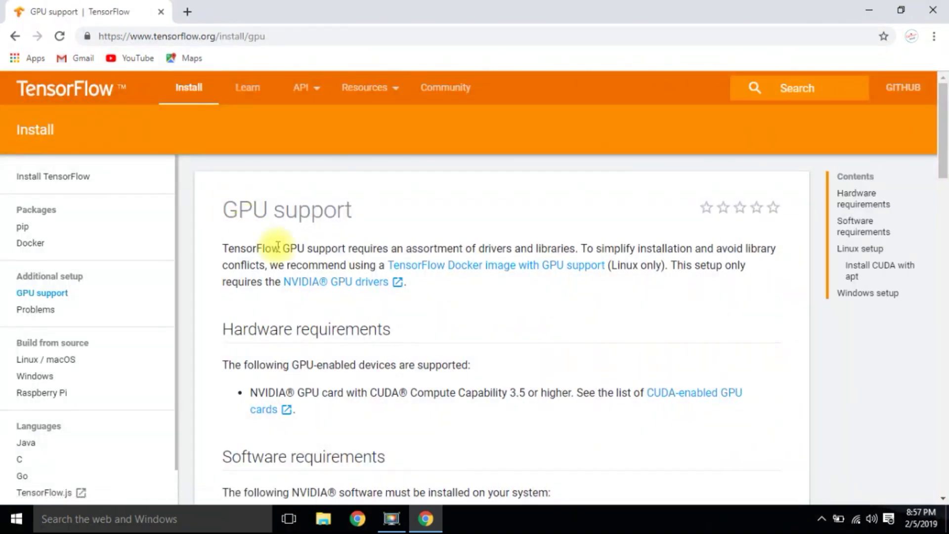
{"action": "scroll", "coordinate": [272, 246], "scroll_direction": "down", "scroll_amount": 5}
{"action": "scroll", "coordinate": [280, 247], "scroll_direction": "down", "scroll_amount": 1}
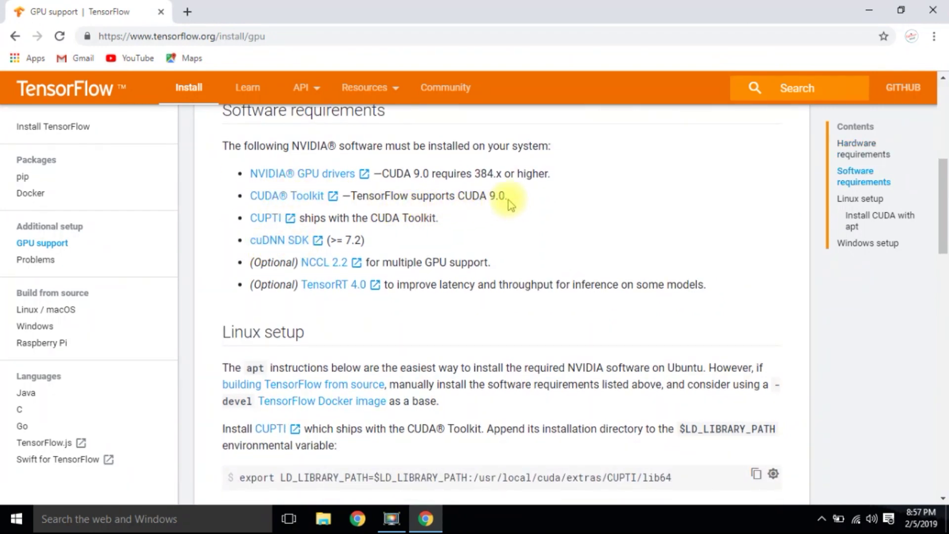
Step: Open extrinsic.000webhostapp.com in a new tab and go to its Tensorflow page
{"action": "left_click", "coordinate": [190, 17]}
{"action": "type", "text": "extri"}
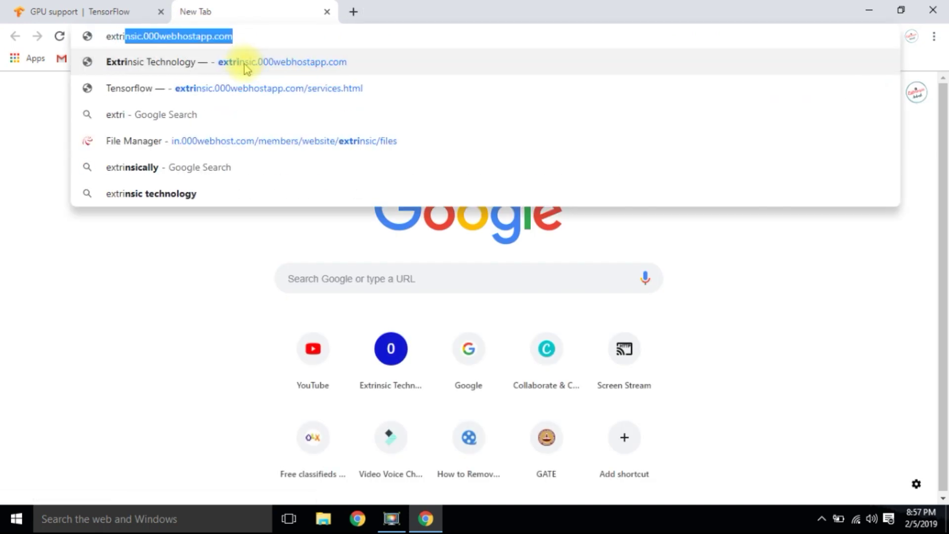
{"action": "left_click", "coordinate": [244, 66]}
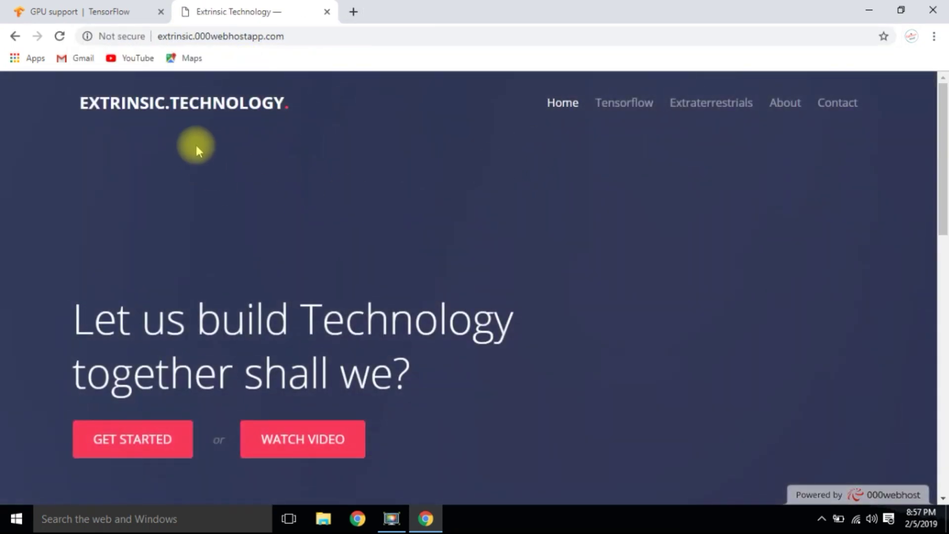
{"action": "left_click", "coordinate": [625, 105]}
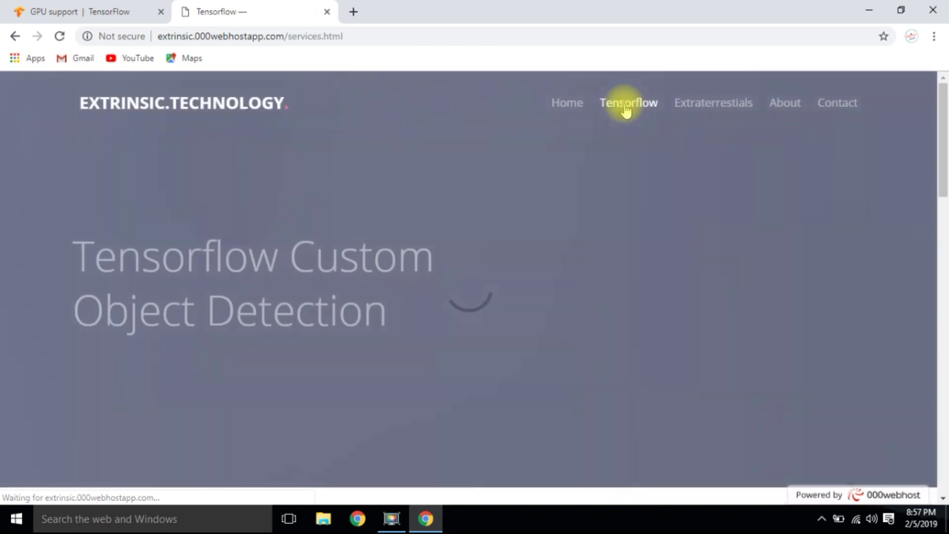
Step: Find the cuDNN Library entry and download cudnn-9.0-windows10-x64-v7.3.1.20.zip from Google Drive despite the missing virus scan
{"action": "scroll", "coordinate": [591, 161], "scroll_direction": "down", "scroll_amount": 7}
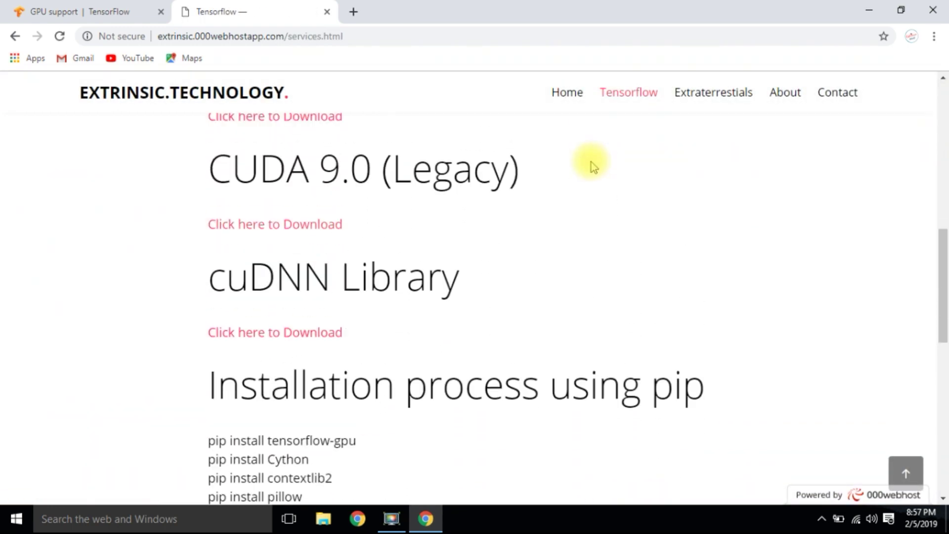
{"action": "scroll", "coordinate": [591, 162], "scroll_direction": "up", "scroll_amount": 2}
{"action": "scroll", "coordinate": [332, 330], "scroll_direction": "down", "scroll_amount": 3}
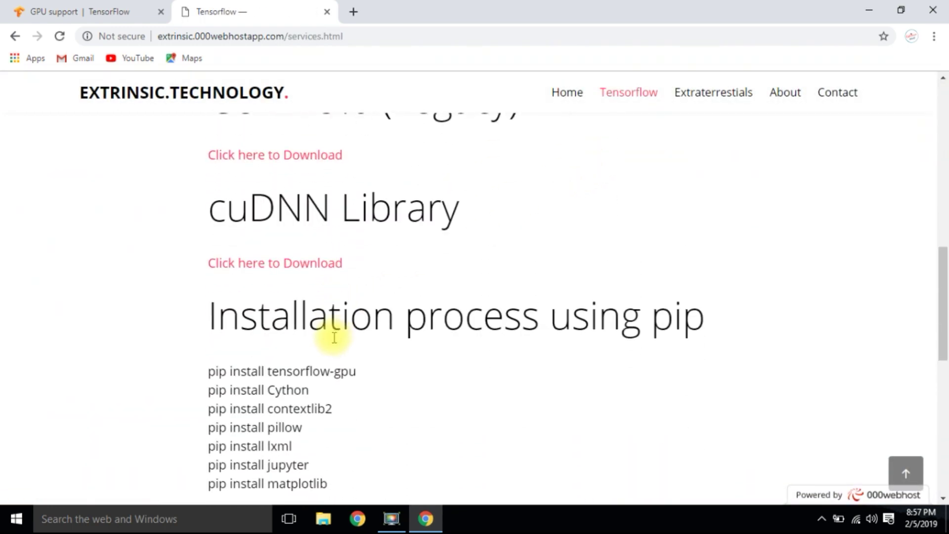
{"action": "left_click_drag", "start_coordinate": [205, 212], "coordinate": [396, 216]}
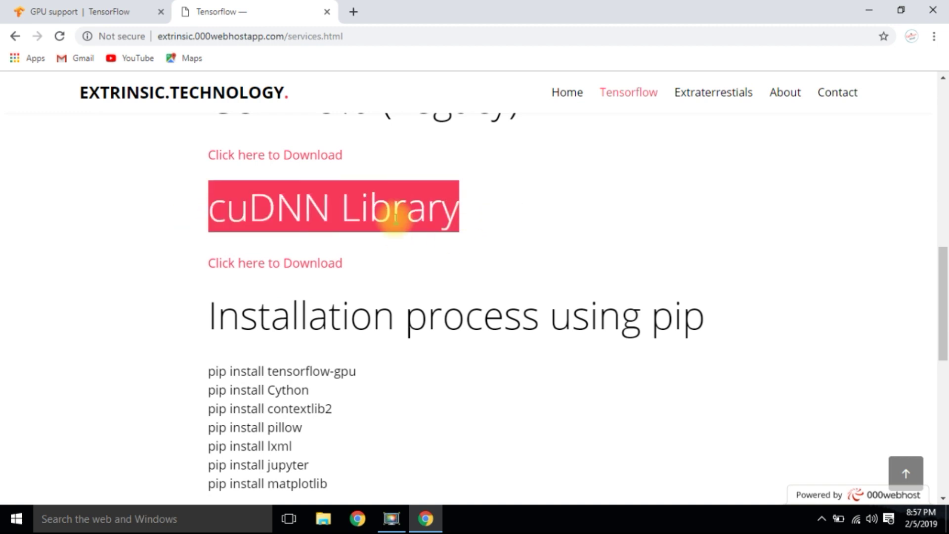
{"action": "left_click", "coordinate": [351, 273]}
{"action": "left_click", "coordinate": [309, 263]}
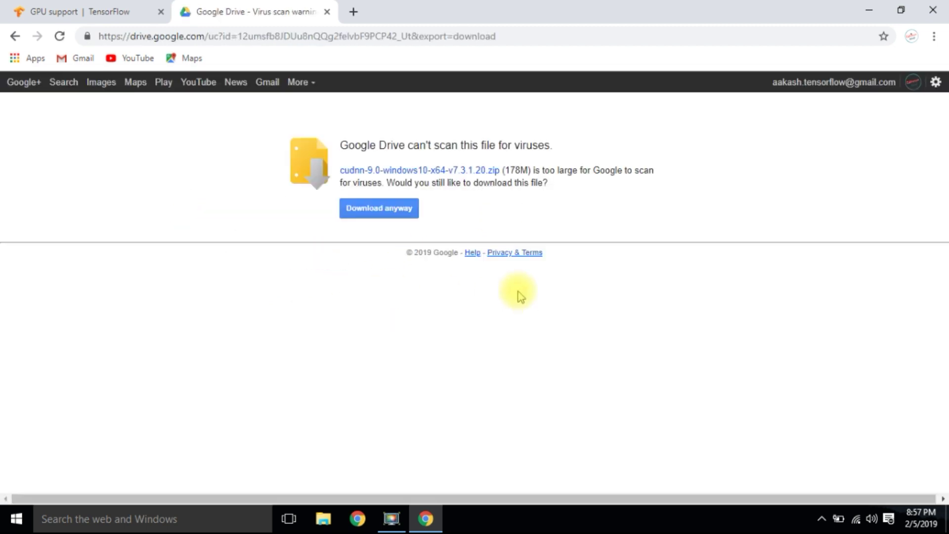
{"action": "left_click", "coordinate": [377, 210]}
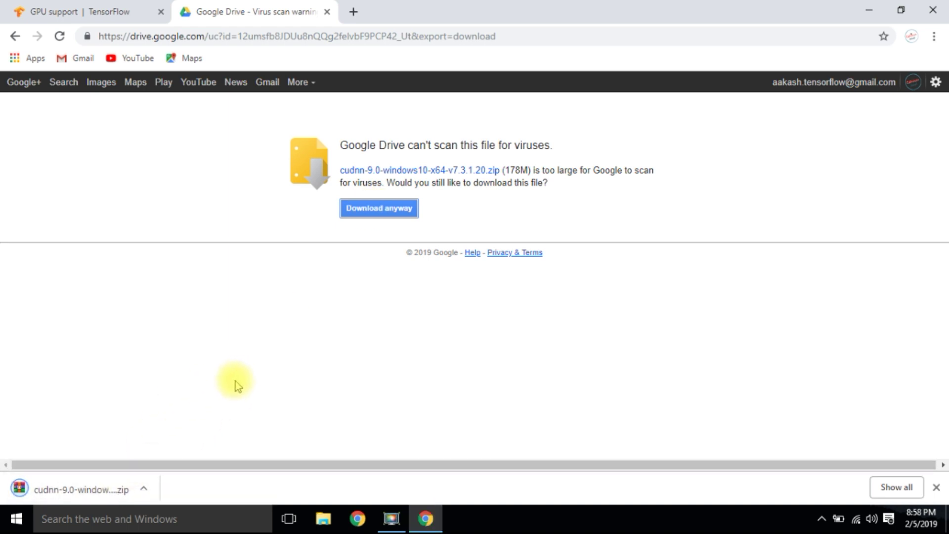
Step: Show the downloaded cuDNN zip in its folder and extract it to a cudnn-9.0-windows10-x64-v7.3.1.20 subfolder in Downloads
{"action": "left_click", "coordinate": [144, 490]}
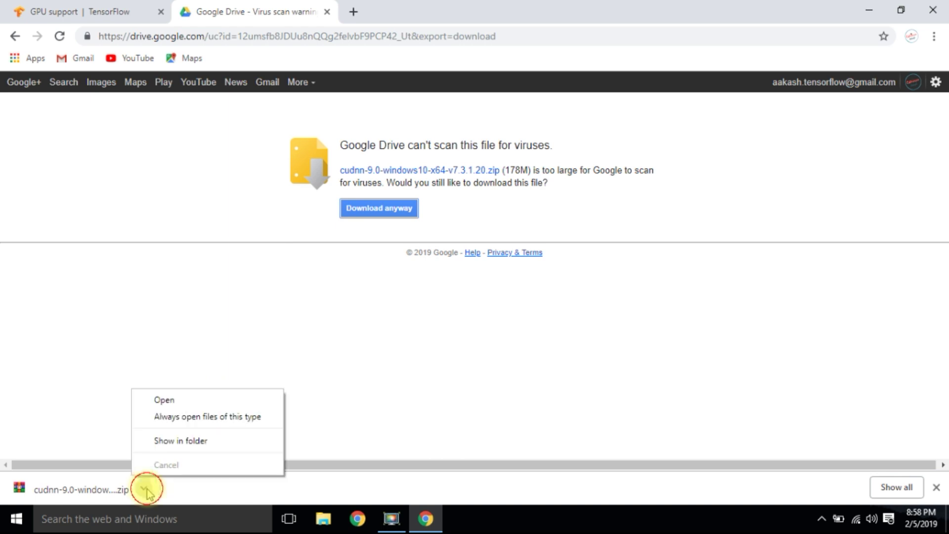
{"action": "left_click", "coordinate": [188, 443]}
{"action": "right_click", "coordinate": [265, 232]}
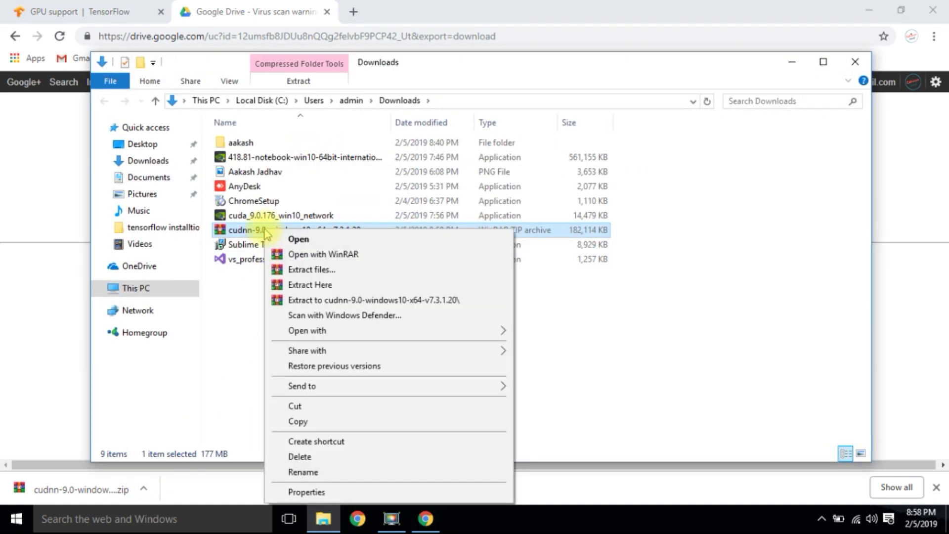
{"action": "left_click", "coordinate": [374, 301]}
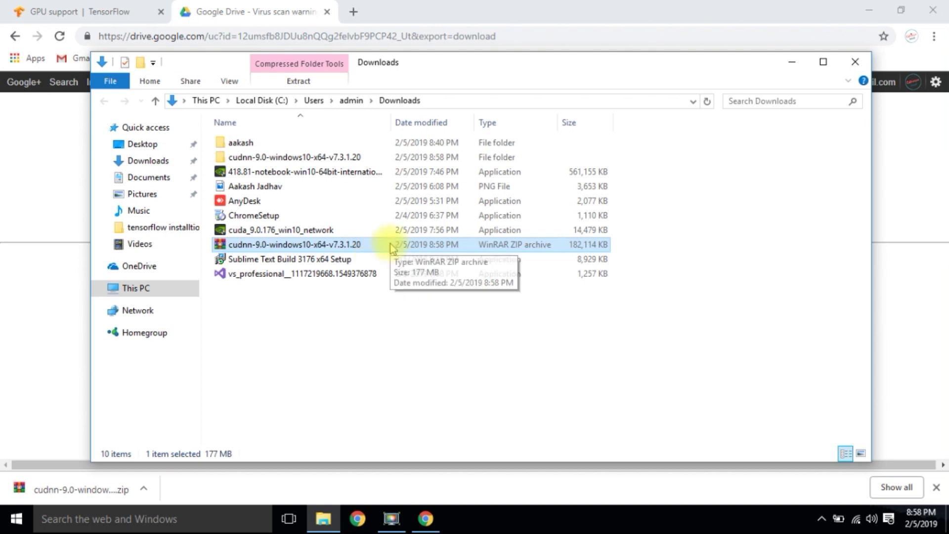
Step: Inspect the contents of the extracted cuDNN folder's cuda folder, return to its parent folder, and copy the cuda folder
{"action": "double_click", "coordinate": [347, 159]}
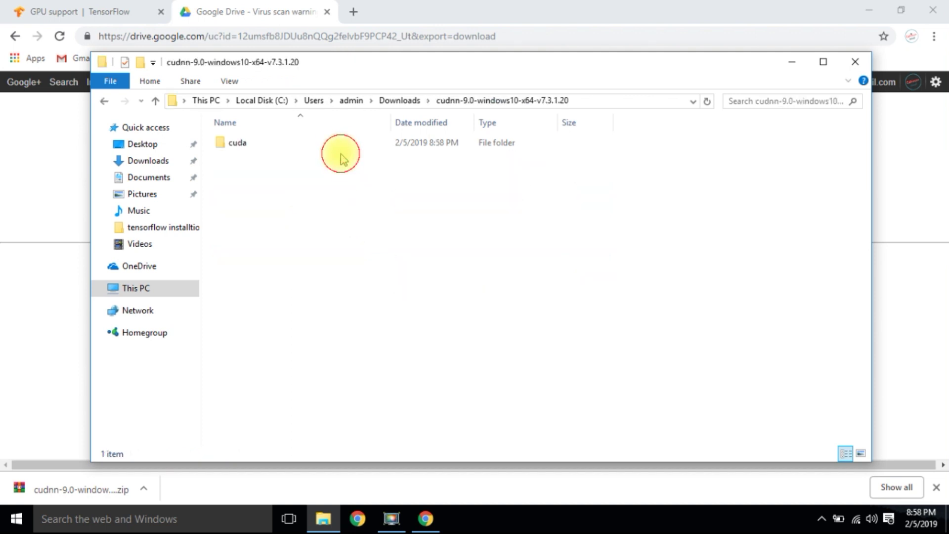
{"action": "double_click", "coordinate": [258, 145]}
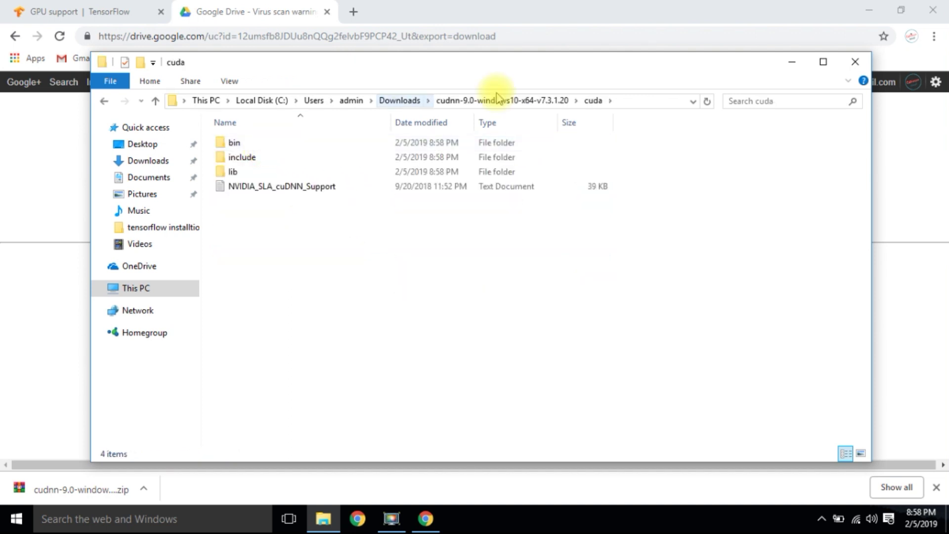
{"action": "left_click", "coordinate": [515, 101]}
{"action": "right_click", "coordinate": [304, 150]}
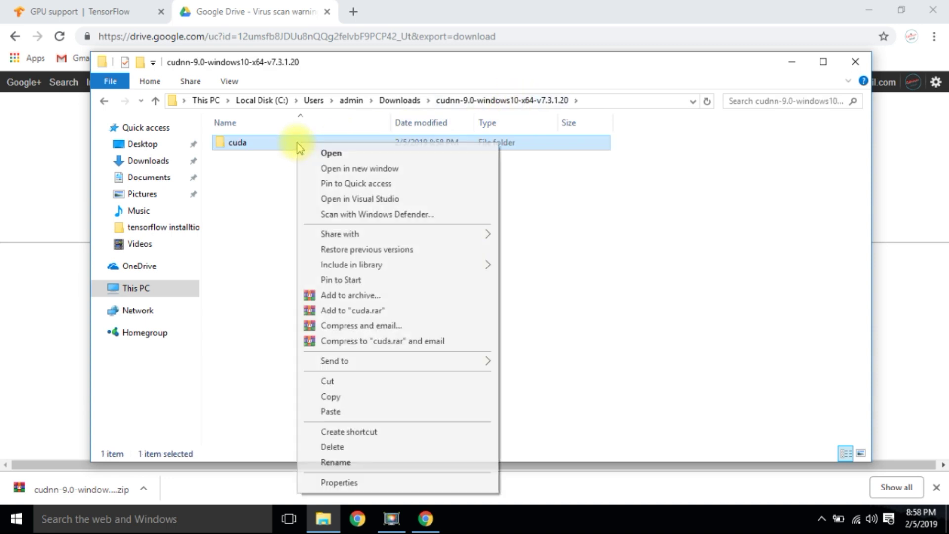
{"action": "left_click", "coordinate": [326, 393]}
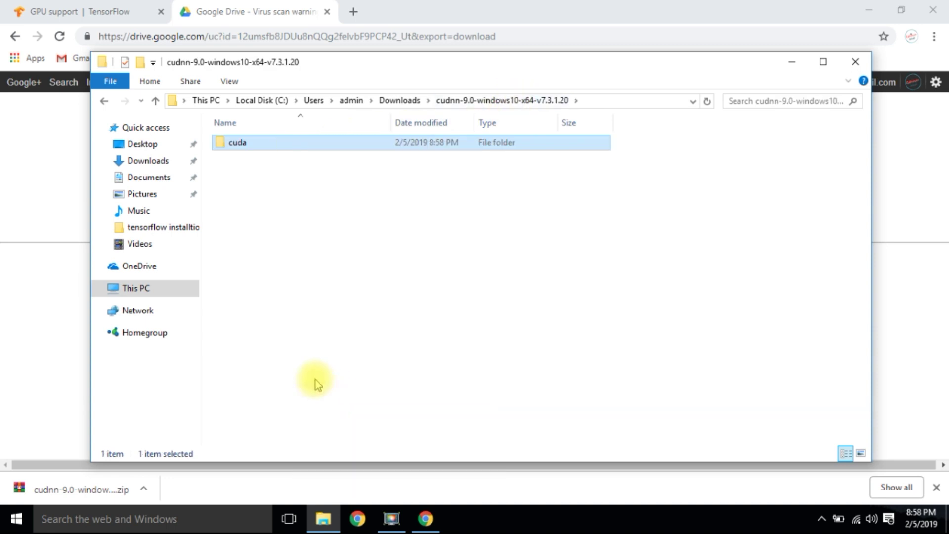
Step: Paste the copied cuda folder into the root of Local Disk (C:)
{"action": "left_click", "coordinate": [147, 290]}
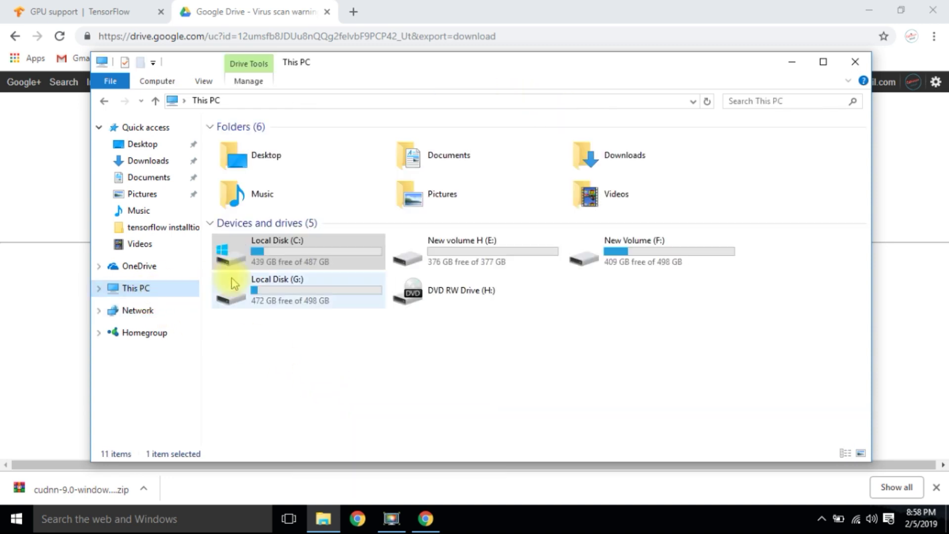
{"action": "double_click", "coordinate": [324, 251]}
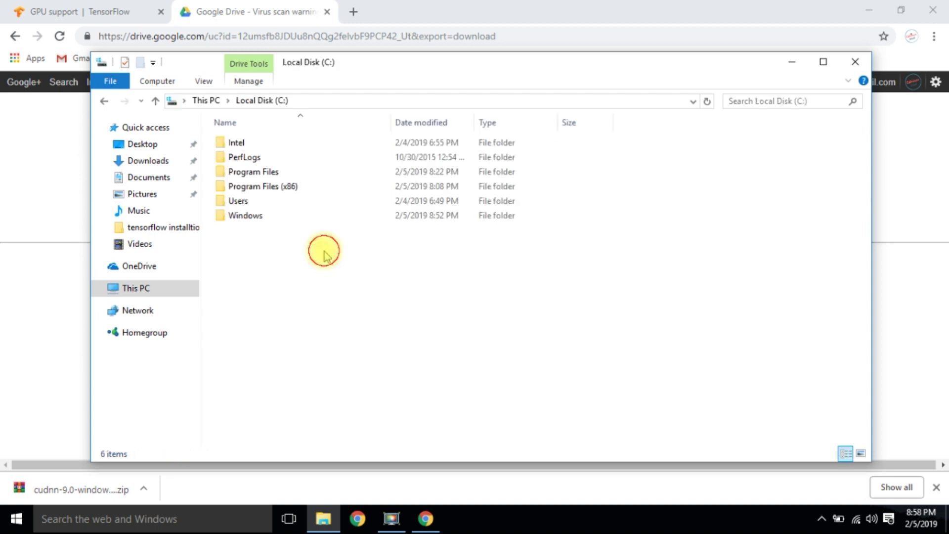
{"action": "right_click", "coordinate": [311, 253]}
{"action": "left_click", "coordinate": [346, 327]}
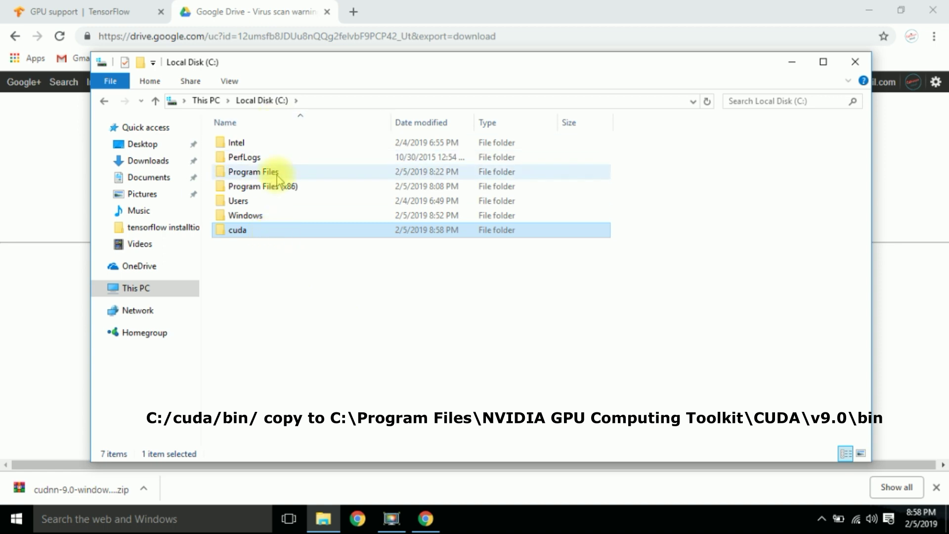
Step: Copy cudnn64_7.dll from the C:\cuda\bin folder
{"action": "double_click", "coordinate": [275, 232]}
{"action": "double_click", "coordinate": [269, 146]}
{"action": "left_click", "coordinate": [271, 149]}
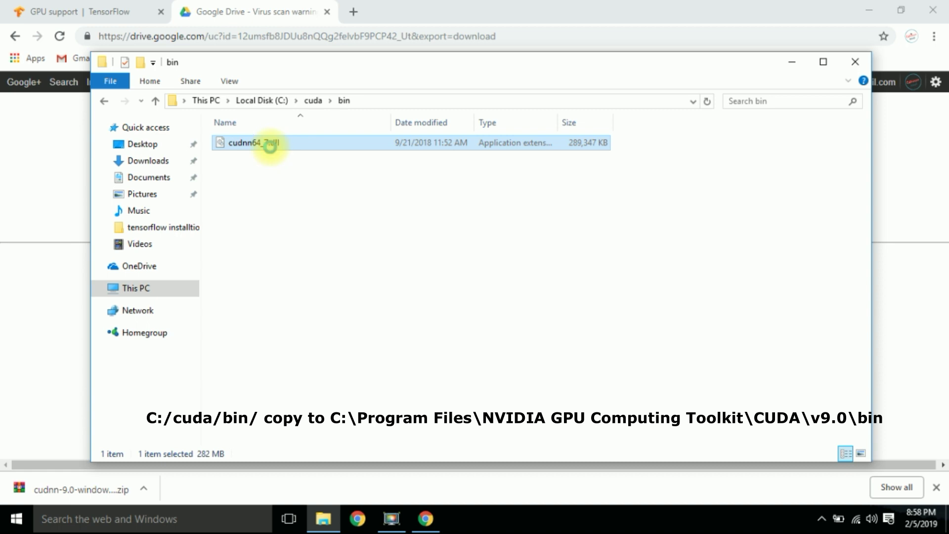
{"action": "right_click", "coordinate": [285, 144]}
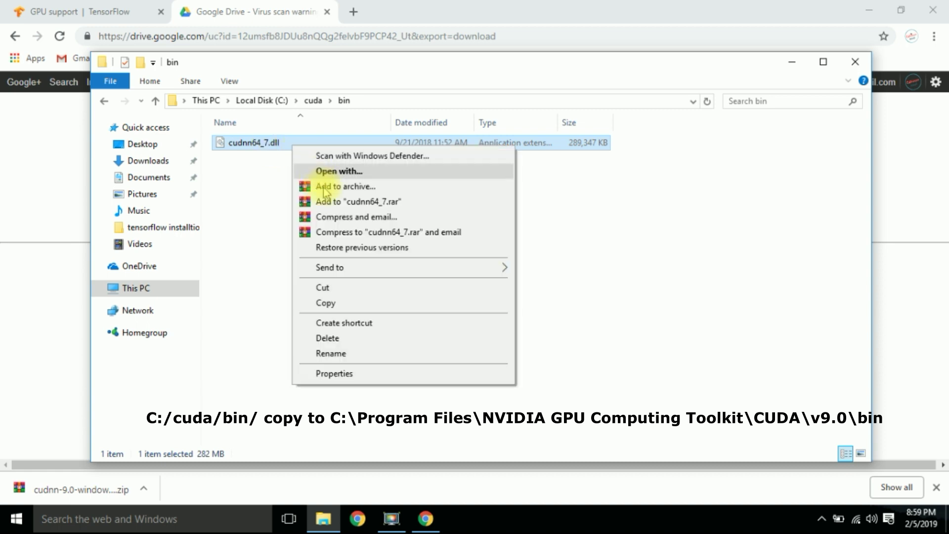
{"action": "left_click", "coordinate": [347, 304]}
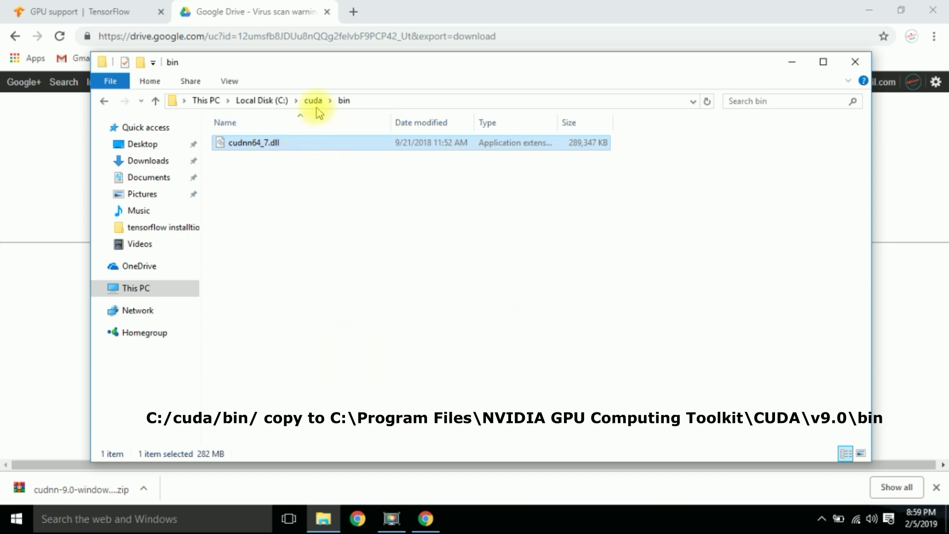
Step: Paste cudnn64_7.dll into C:\Program Files\NVIDIA GPU Computing Toolkit\CUDA\v9.0\bin, granting administrator permission
{"action": "left_click", "coordinate": [254, 102]}
{"action": "double_click", "coordinate": [289, 186]}
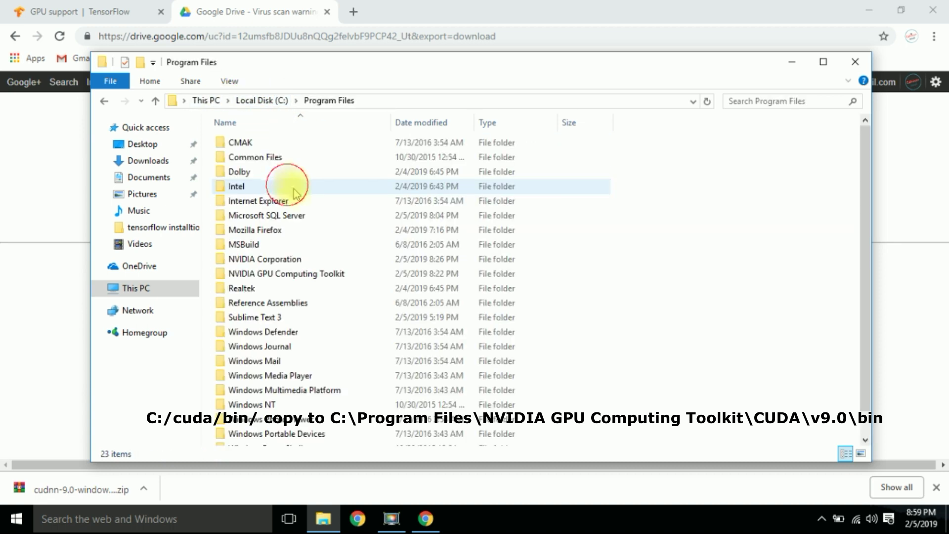
{"action": "left_click", "coordinate": [352, 277]}
{"action": "double_click", "coordinate": [353, 278]}
{"action": "double_click", "coordinate": [275, 146]}
{"action": "double_click", "coordinate": [274, 147]}
{"action": "left_click", "coordinate": [274, 147]}
{"action": "double_click", "coordinate": [274, 146]}
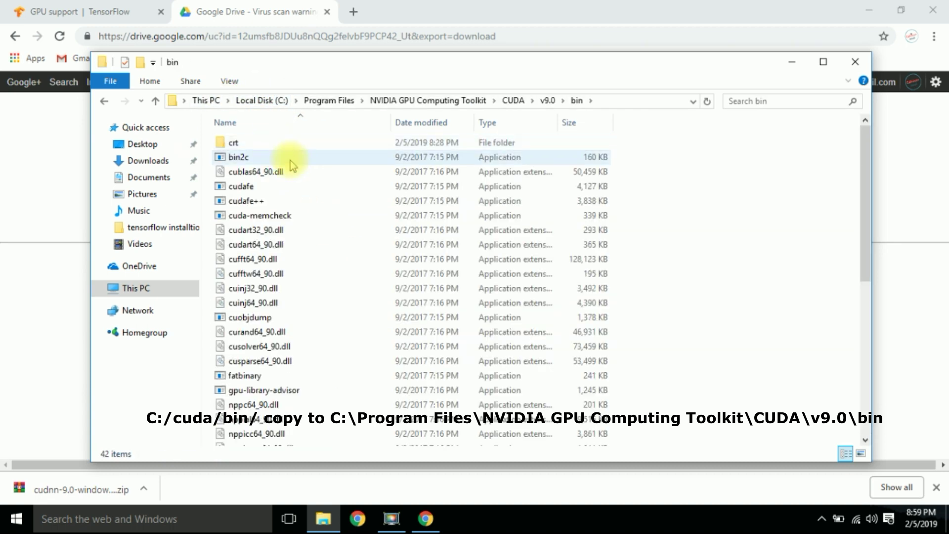
{"action": "right_click", "coordinate": [714, 226]}
{"action": "left_click", "coordinate": [745, 322]}
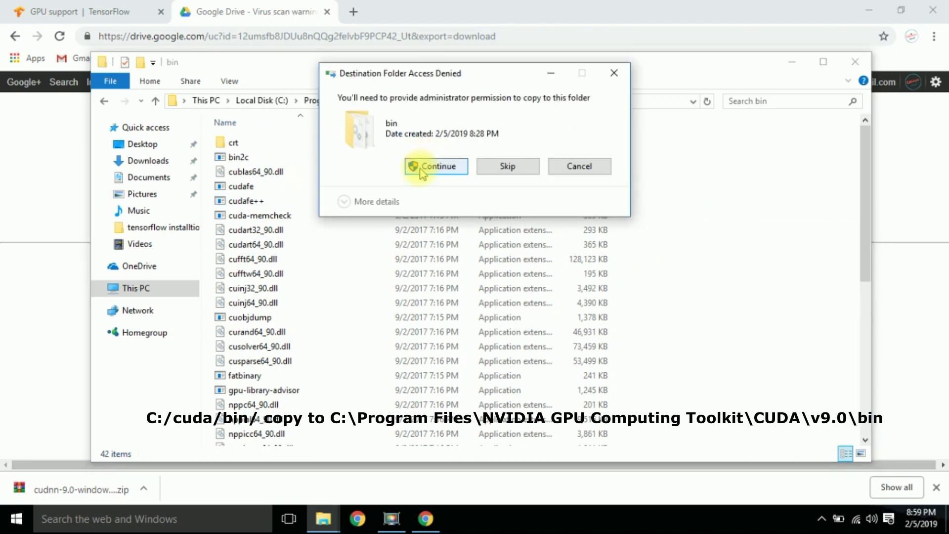
{"action": "left_click", "coordinate": [435, 165]}
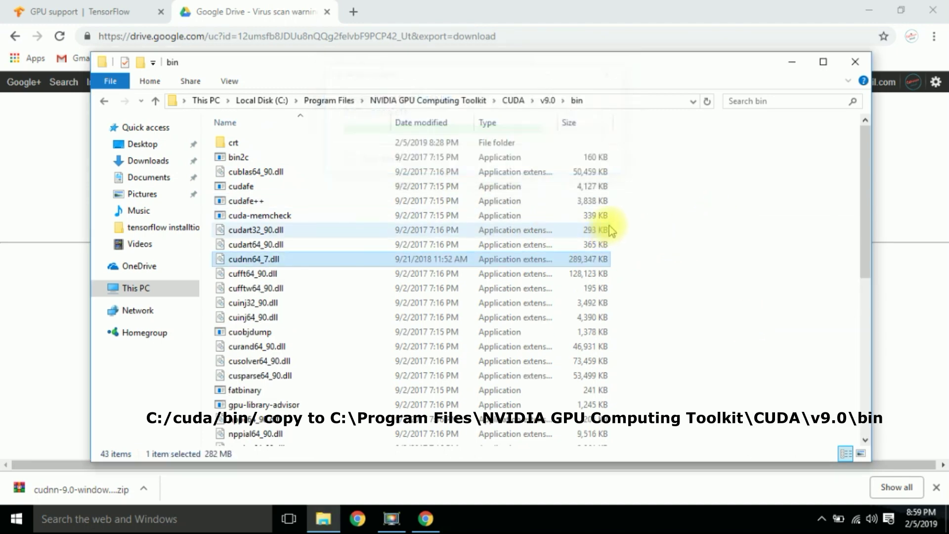
Step: Copy cudnn.h from the C:\cuda\include folder
{"action": "left_click", "coordinate": [254, 101]}
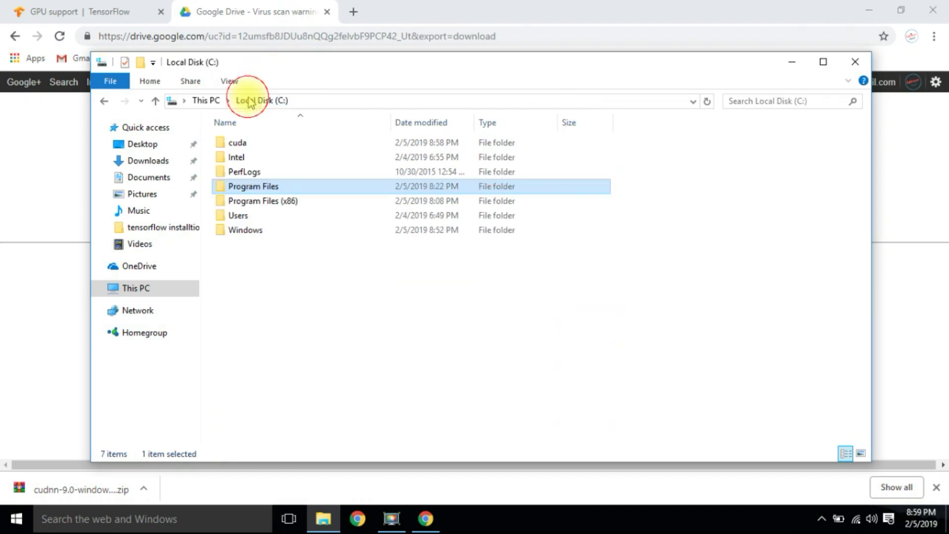
{"action": "double_click", "coordinate": [241, 143]}
{"action": "double_click", "coordinate": [243, 156]}
{"action": "left_click", "coordinate": [250, 143]}
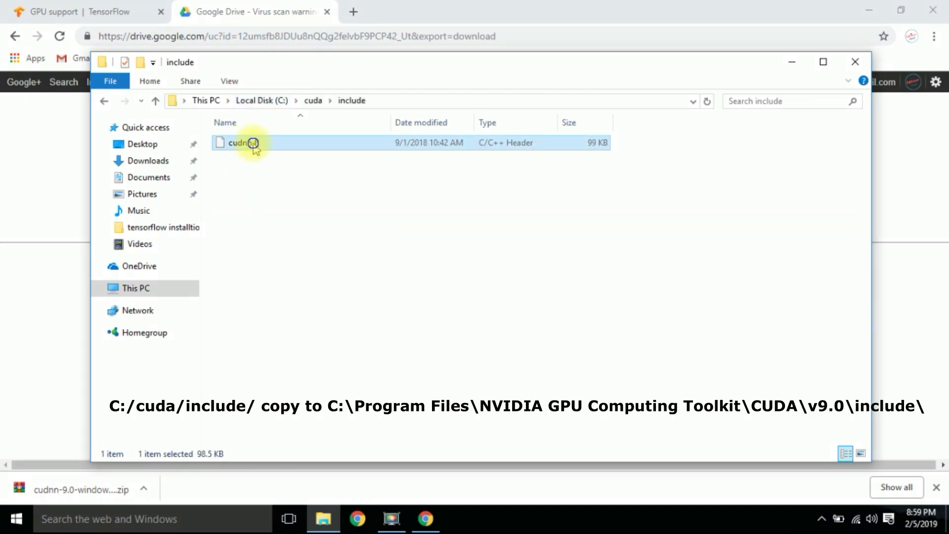
{"action": "right_click", "coordinate": [252, 143]}
{"action": "left_click", "coordinate": [288, 330]}
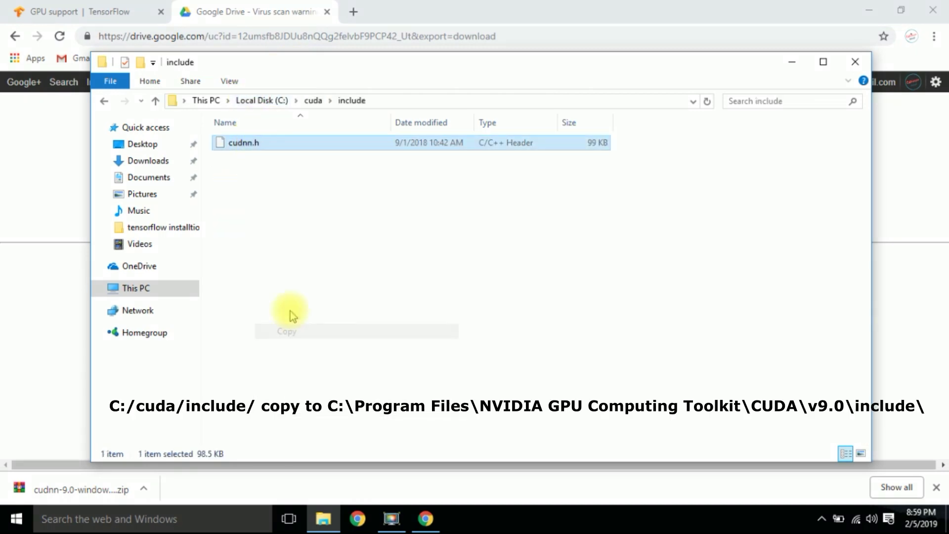
Step: Paste cudnn.h into C:\Program Files\NVIDIA GPU Computing Toolkit\CUDA\v9.0\include, granting administrator permission
{"action": "left_click", "coordinate": [271, 100]}
{"action": "double_click", "coordinate": [265, 186]}
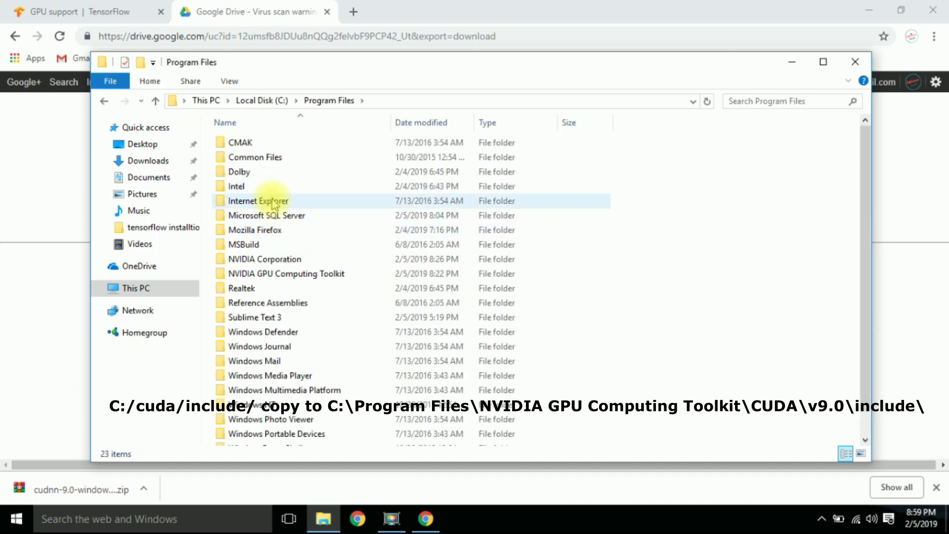
{"action": "double_click", "coordinate": [288, 274]}
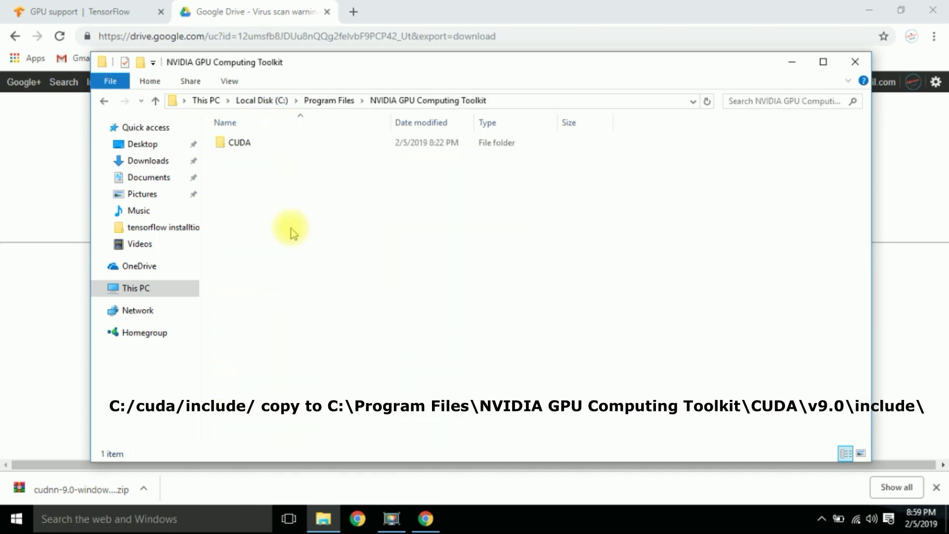
{"action": "left_click", "coordinate": [271, 147]}
{"action": "double_click", "coordinate": [270, 146]}
{"action": "double_click", "coordinate": [271, 147]}
{"action": "double_click", "coordinate": [271, 187]}
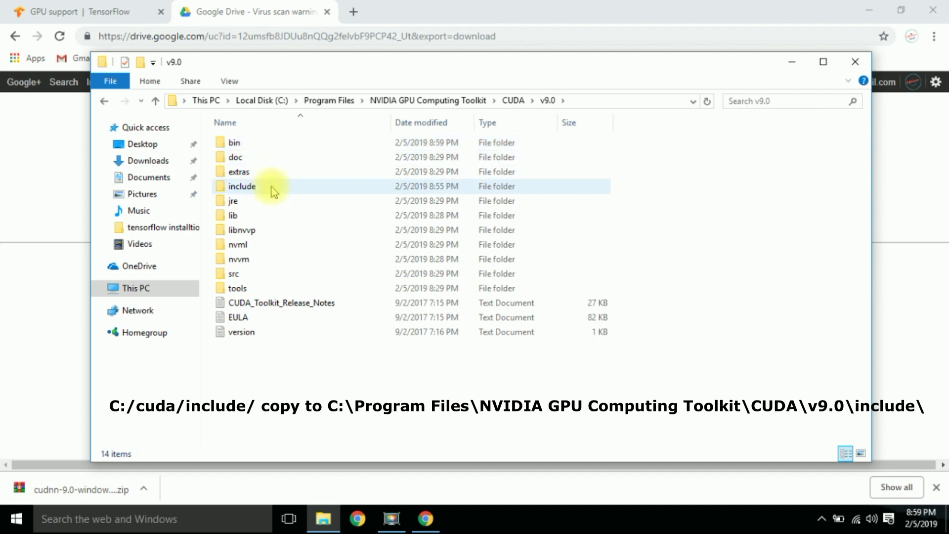
{"action": "right_click", "coordinate": [679, 201]}
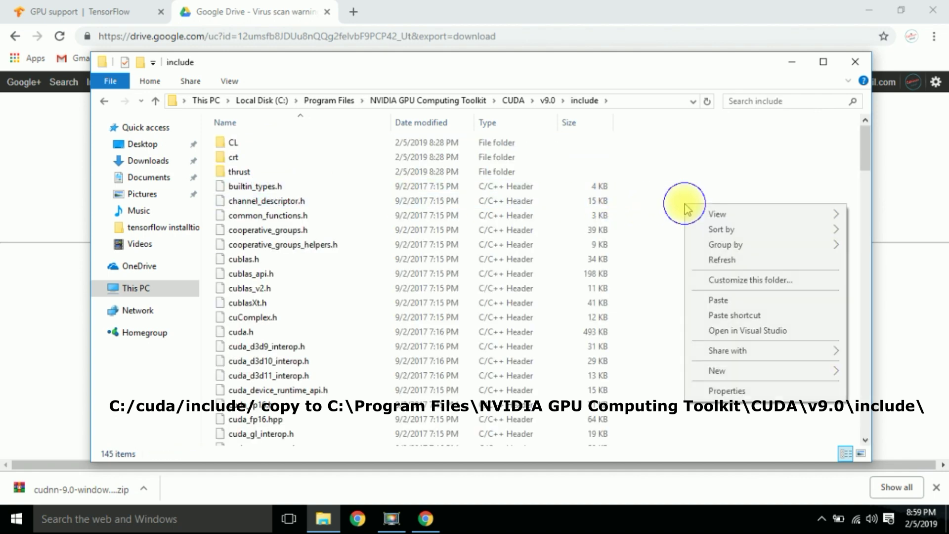
{"action": "left_click", "coordinate": [719, 300]}
{"action": "left_click", "coordinate": [438, 167]}
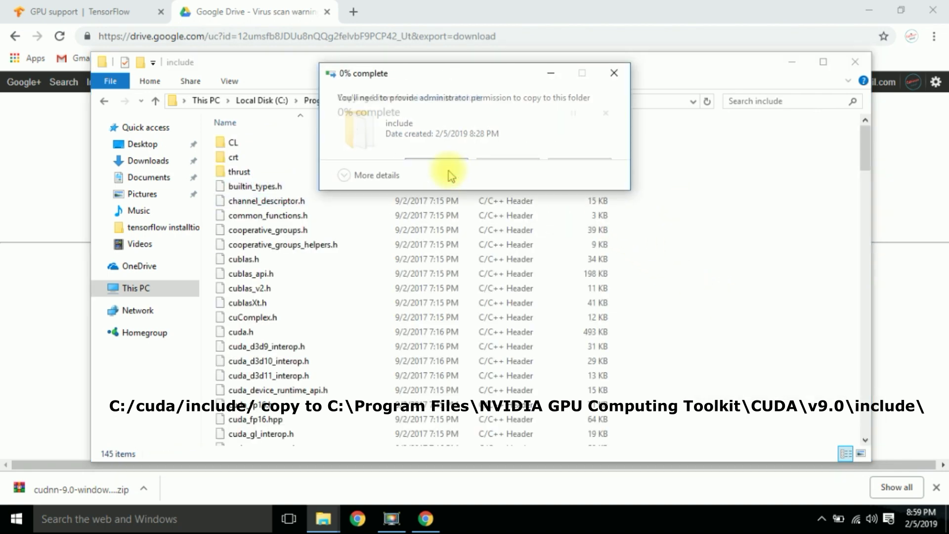
Step: Copy cudnn.lib from the C:\cuda\lib\x64 folder
{"action": "left_click", "coordinate": [274, 100]}
{"action": "double_click", "coordinate": [263, 143]}
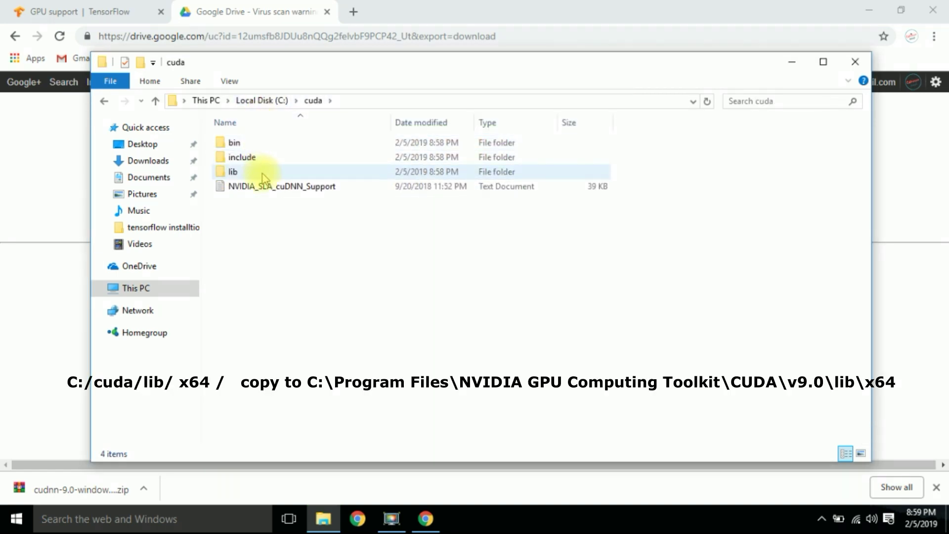
{"action": "double_click", "coordinate": [239, 172]}
{"action": "double_click", "coordinate": [252, 143]}
{"action": "left_click", "coordinate": [255, 144]}
{"action": "right_click", "coordinate": [255, 144]}
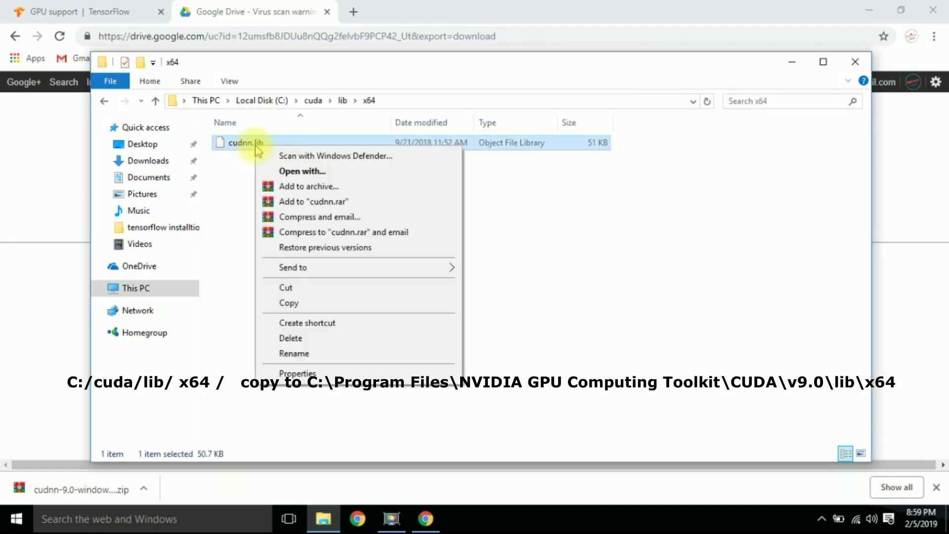
{"action": "left_click", "coordinate": [297, 303]}
Step: Paste cudnn.lib into C:\Program Files\NVIDIA GPU Computing Toolkit\CUDA\v9.0\lib\x64 with administrator permission, and close the folder window
{"action": "left_click", "coordinate": [256, 102]}
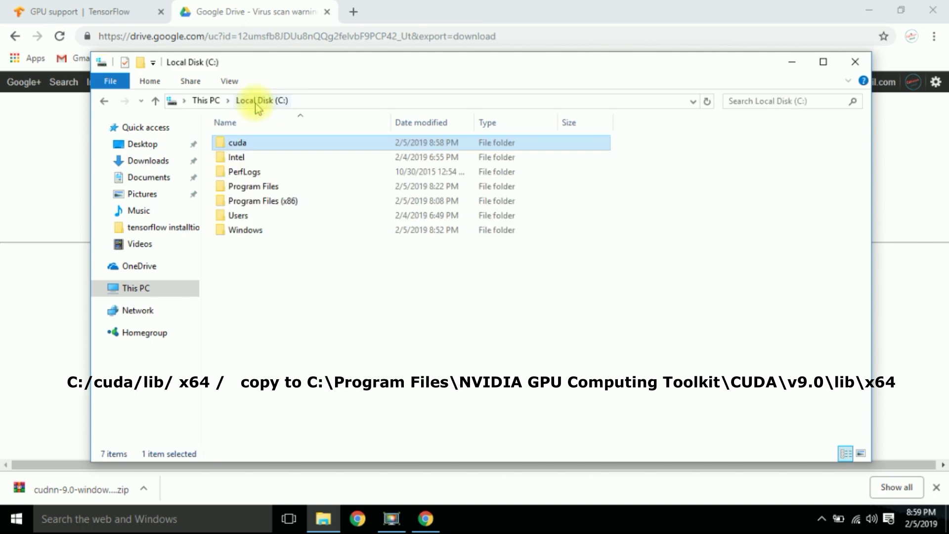
{"action": "double_click", "coordinate": [266, 185]}
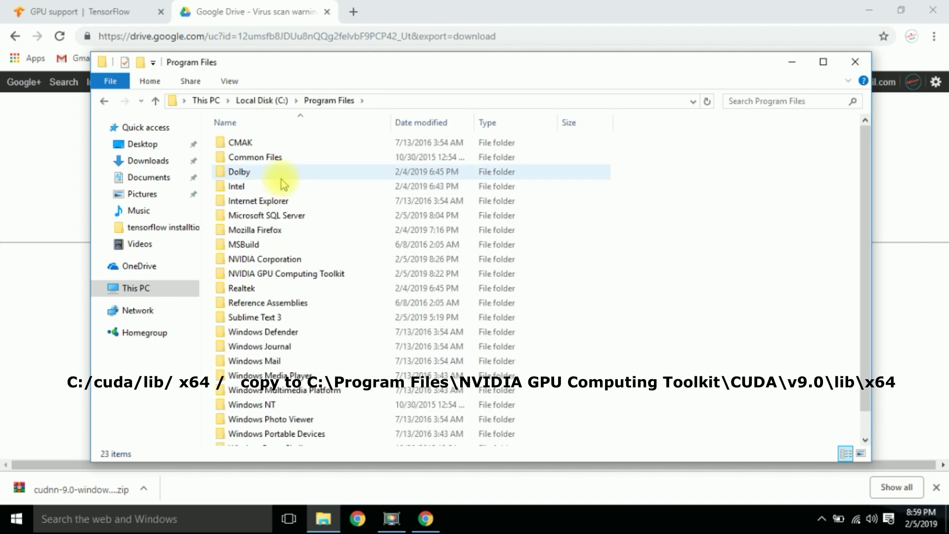
{"action": "double_click", "coordinate": [291, 273]}
{"action": "double_click", "coordinate": [239, 143]}
{"action": "double_click", "coordinate": [244, 146]}
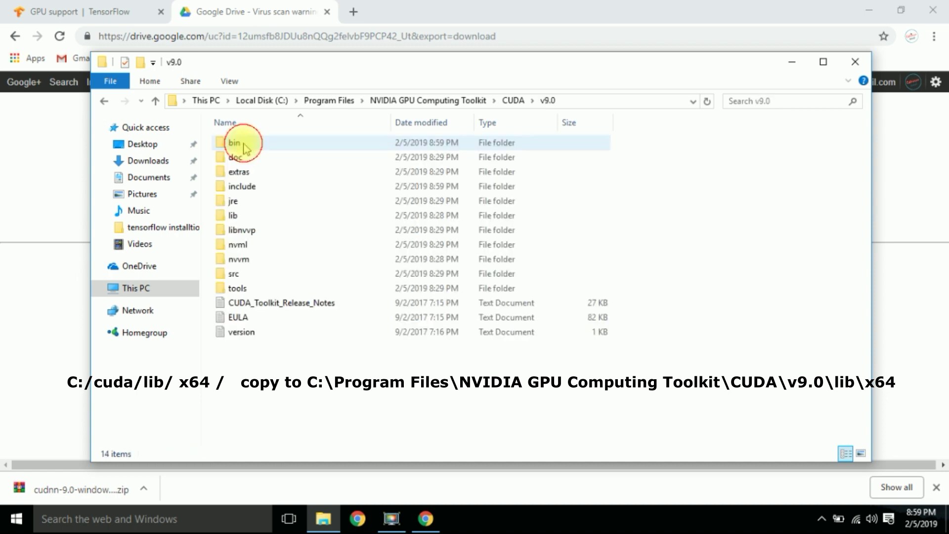
{"action": "double_click", "coordinate": [251, 215]}
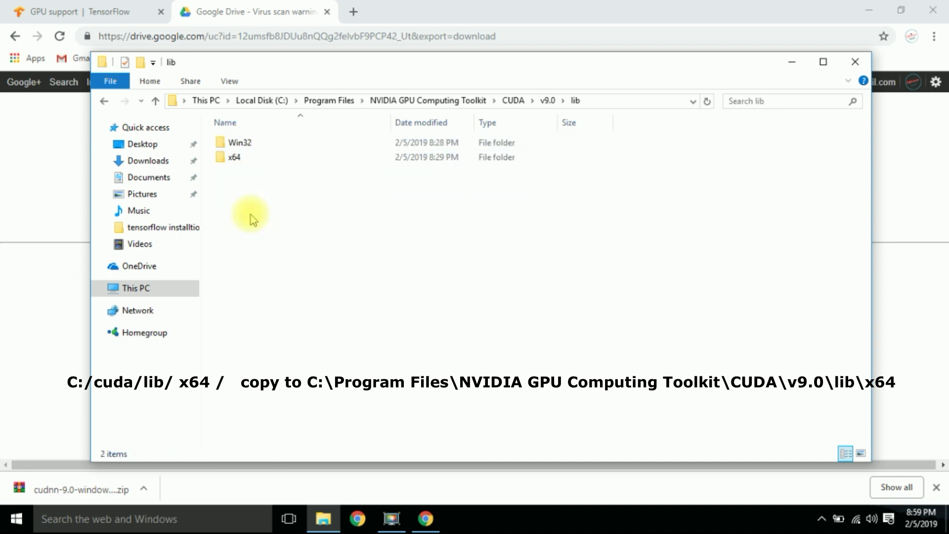
{"action": "double_click", "coordinate": [248, 162]}
{"action": "right_click", "coordinate": [714, 221]}
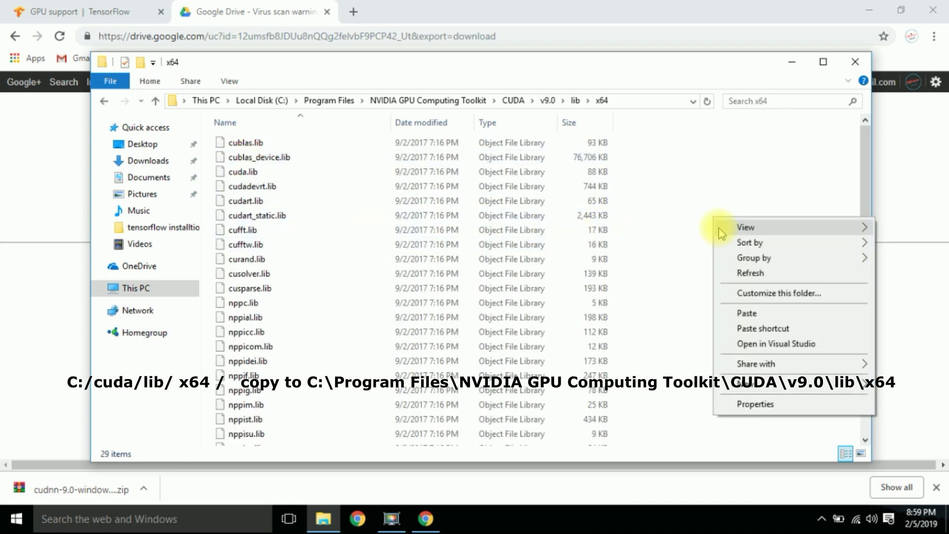
{"action": "left_click", "coordinate": [745, 313]}
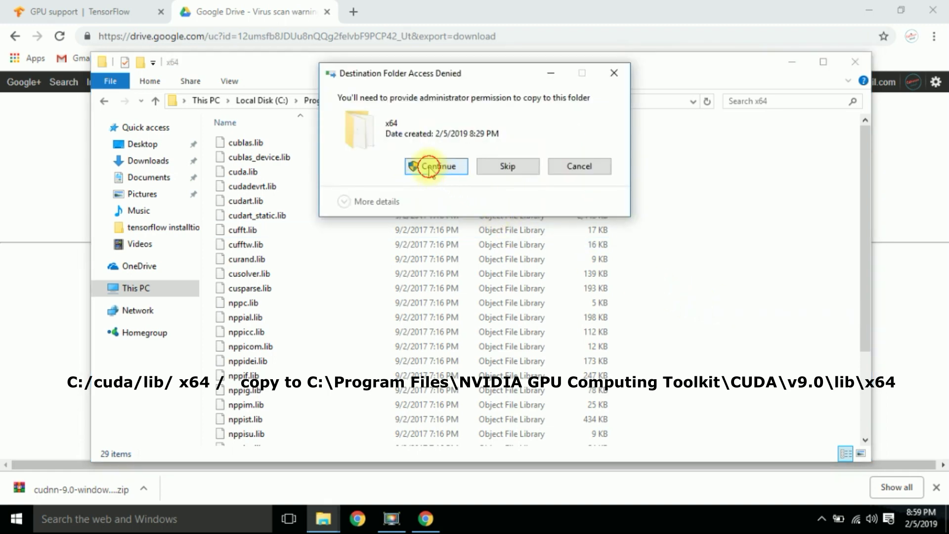
{"action": "left_click", "coordinate": [429, 167]}
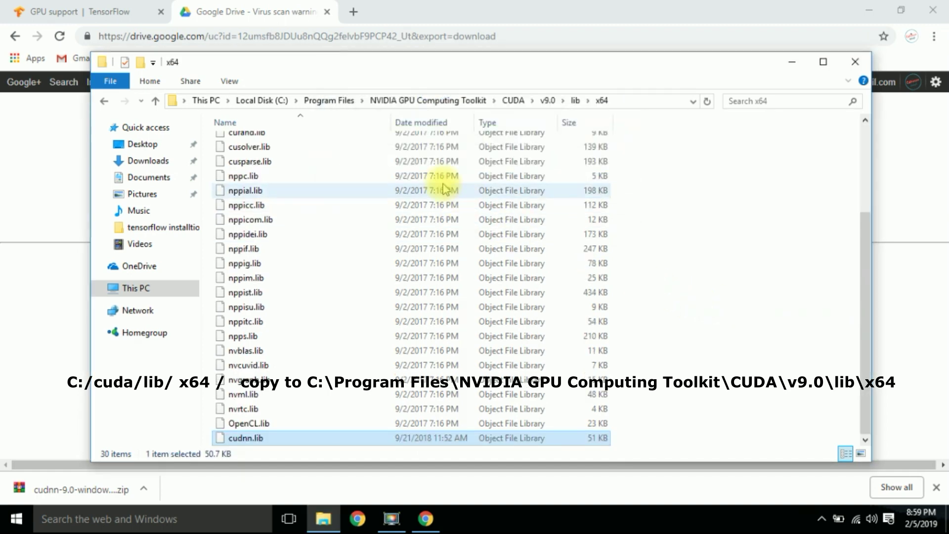
{"action": "left_click", "coordinate": [854, 61]}
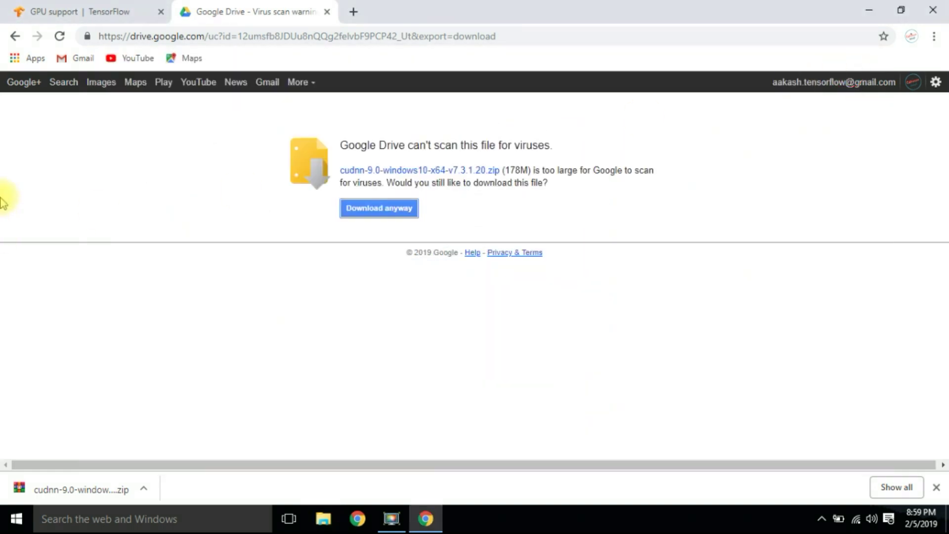
Step: Close the Google Drive tab and open the Tensorflow page of extrinsic.000webhostapp.com in a new tab
{"action": "left_click", "coordinate": [327, 12]}
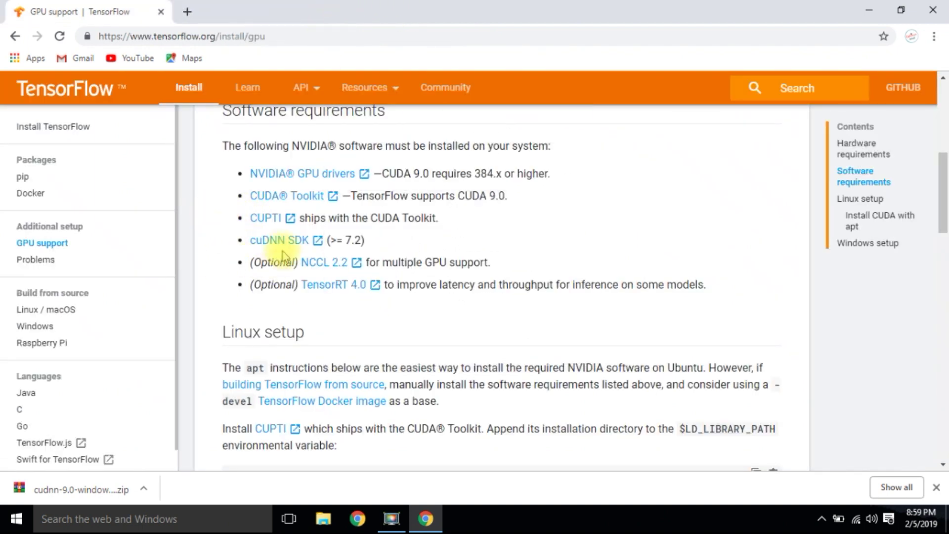
{"action": "left_click", "coordinate": [189, 18]}
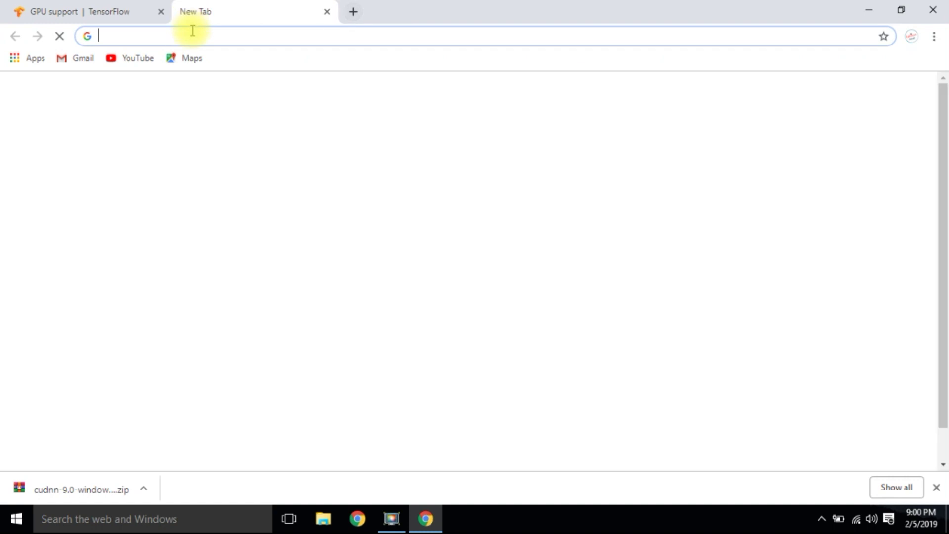
{"action": "type", "text": "extrinsic.000webhostapp.com"}
{"action": "key", "text": "Return"}
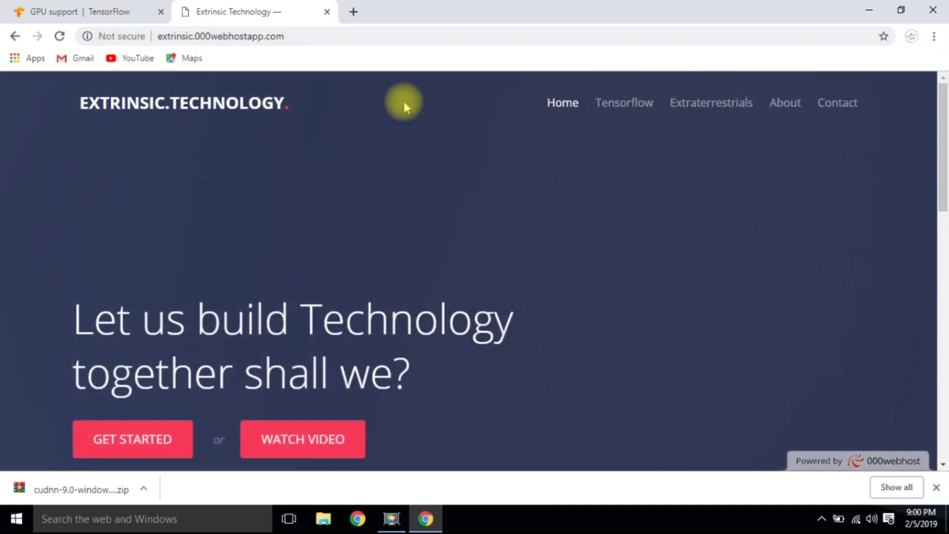
{"action": "left_click", "coordinate": [615, 106]}
Step: Download python-3.5.2-amd64.exe and install Python 3.5.2 with default settings, the launcher for all users and Python 3.5 added to PATH
{"action": "scroll", "coordinate": [593, 128], "scroll_direction": "down", "scroll_amount": 10}
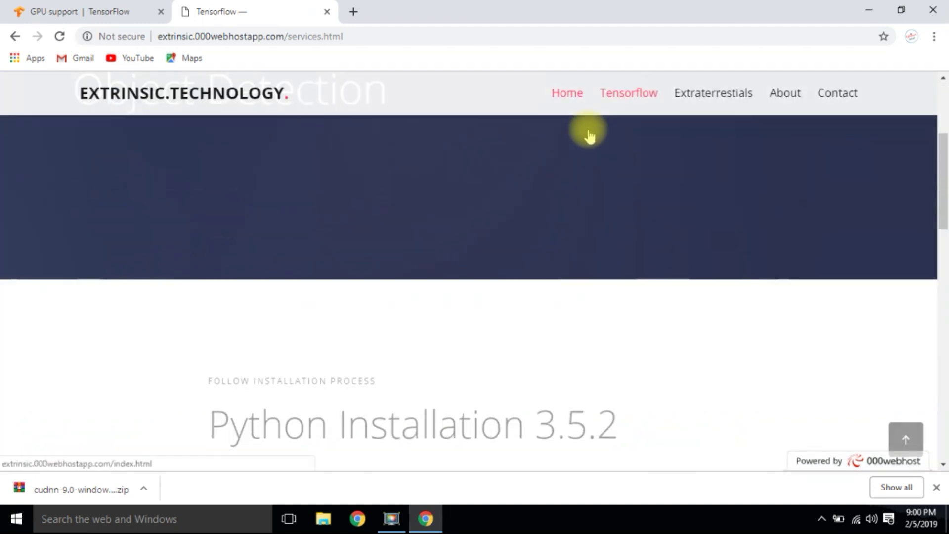
{"action": "left_click", "coordinate": [328, 257]}
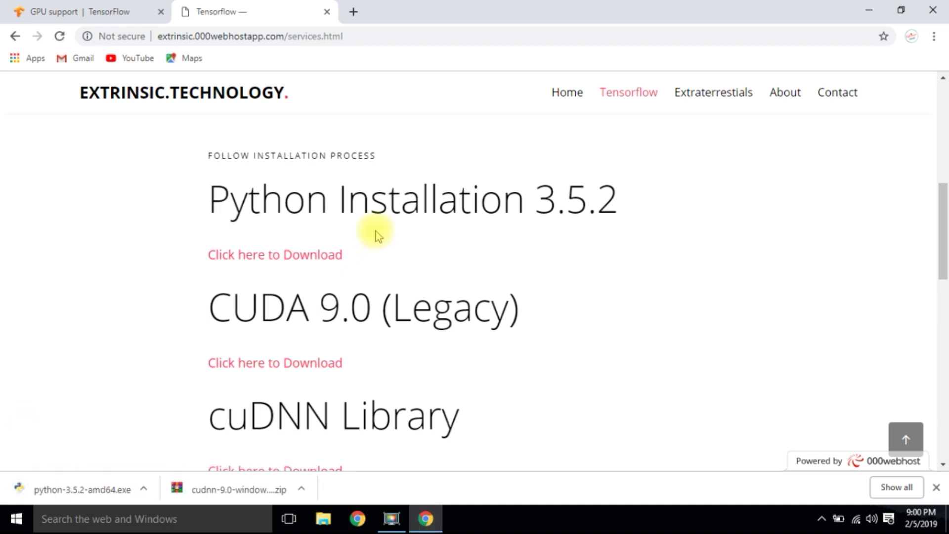
{"action": "left_click", "coordinate": [79, 489]}
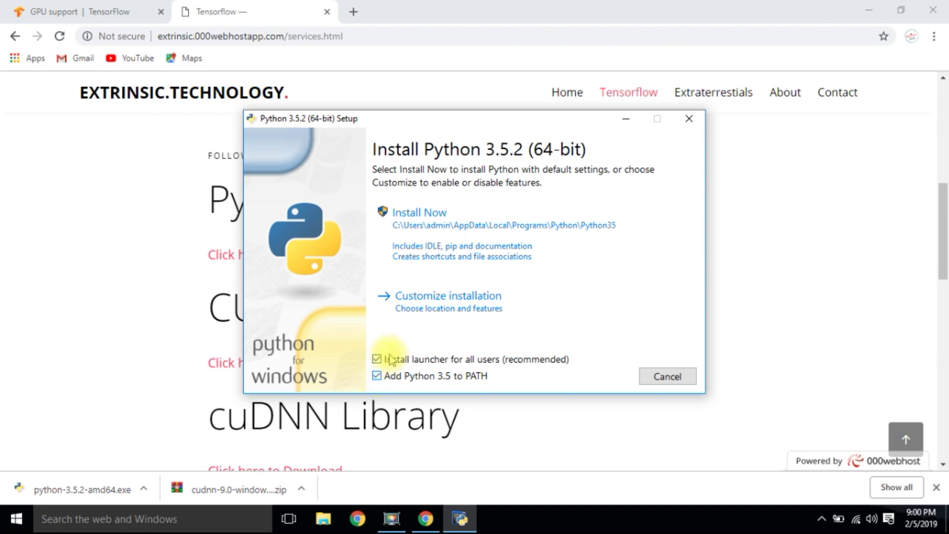
{"action": "left_click", "coordinate": [452, 247]}
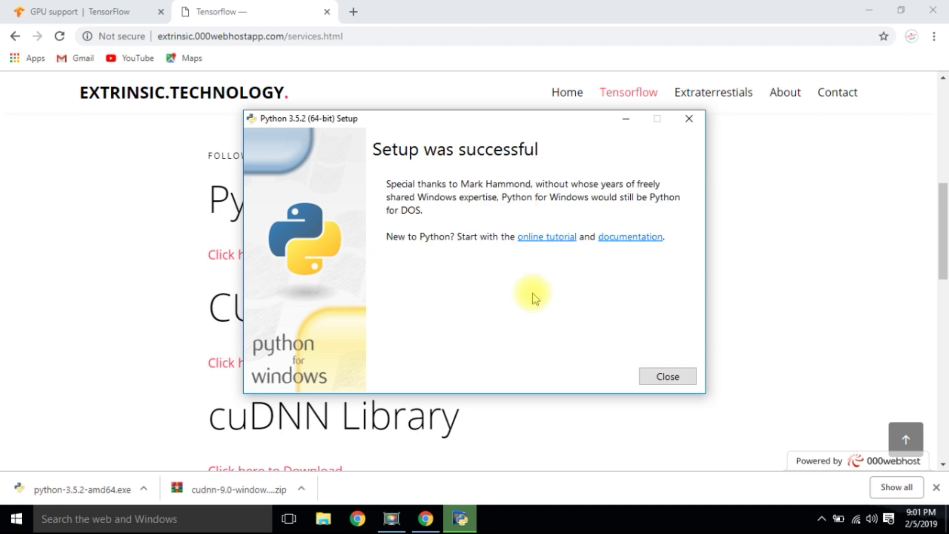
Step: Close the finished Python 3.5.2 setup window and minimize the browser
{"action": "left_click", "coordinate": [663, 376]}
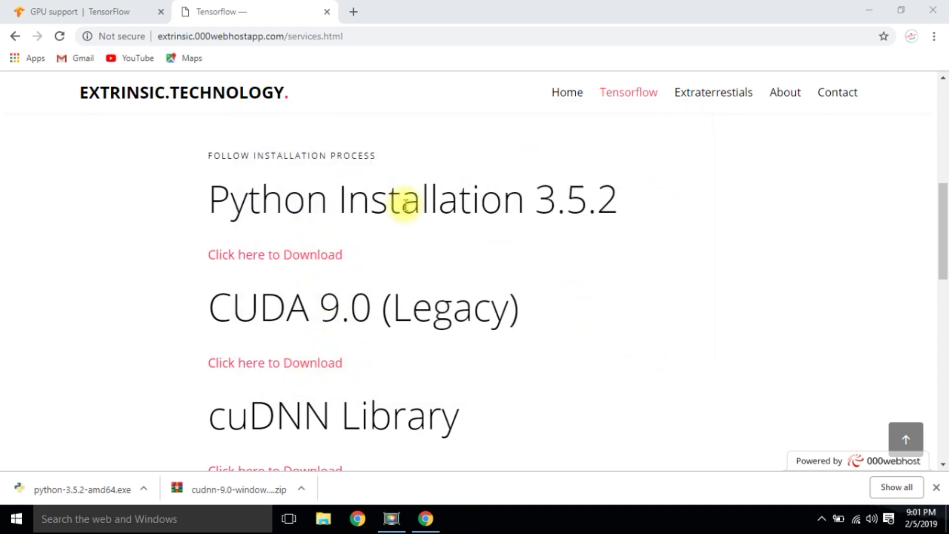
{"action": "scroll", "coordinate": [346, 237], "scroll_direction": "up", "scroll_amount": 3}
{"action": "scroll", "coordinate": [346, 238], "scroll_direction": "down", "scroll_amount": 4}
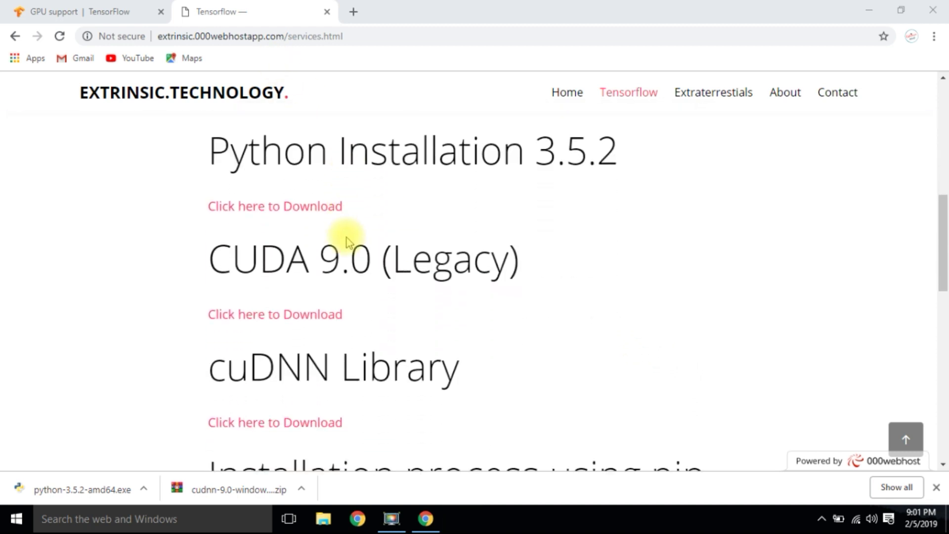
{"action": "scroll", "coordinate": [404, 249], "scroll_direction": "up", "scroll_amount": 1}
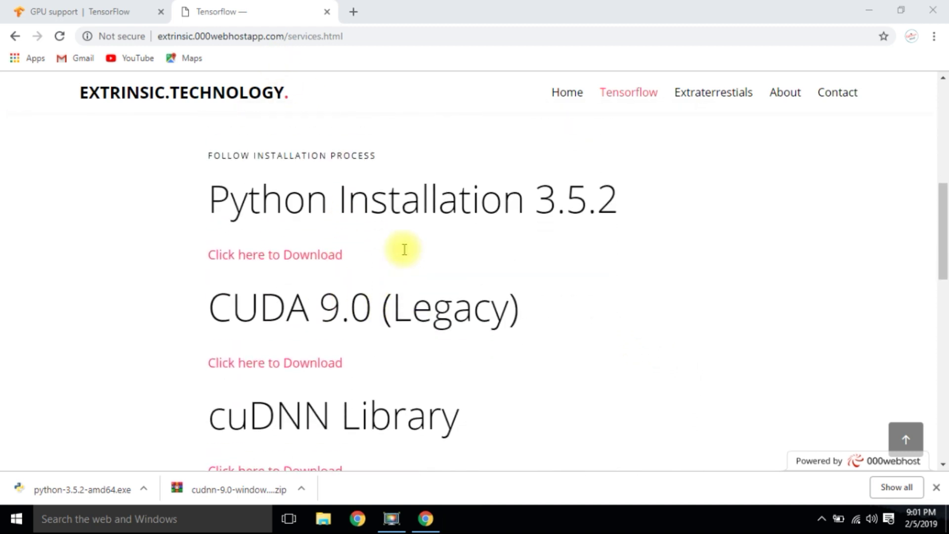
{"action": "left_click", "coordinate": [873, 12]}
Step: Search Windows for cmd, open Command Prompt and maximize its window
{"action": "left_click", "coordinate": [166, 514]}
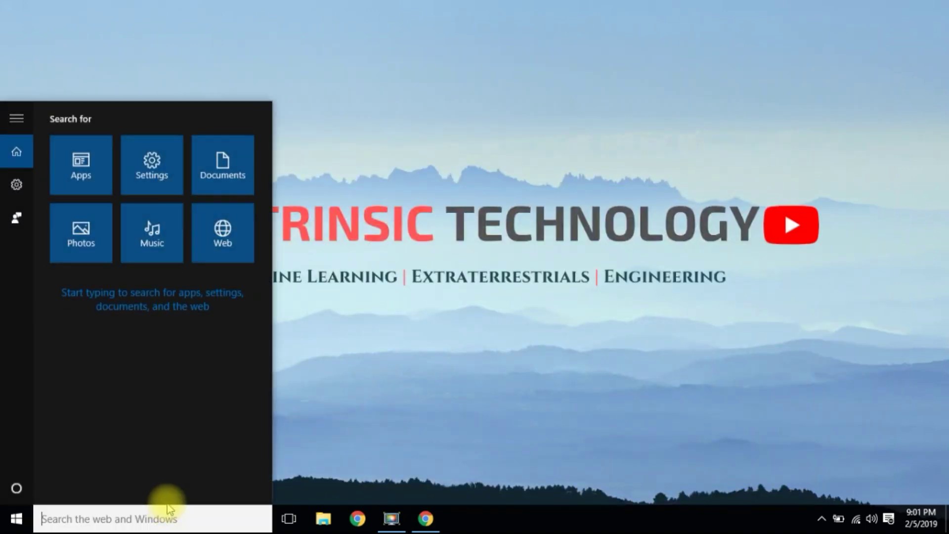
{"action": "type", "text": "cmd"}
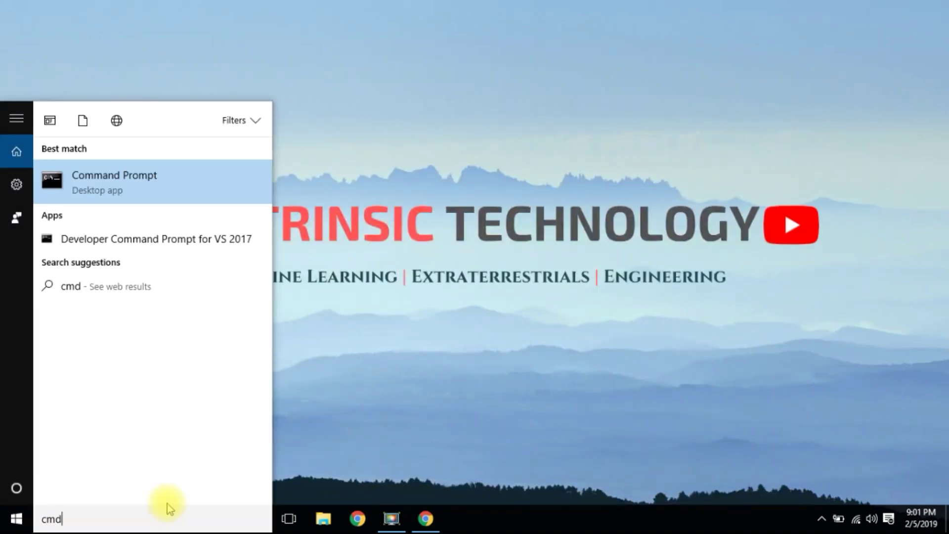
{"action": "left_click", "coordinate": [108, 184]}
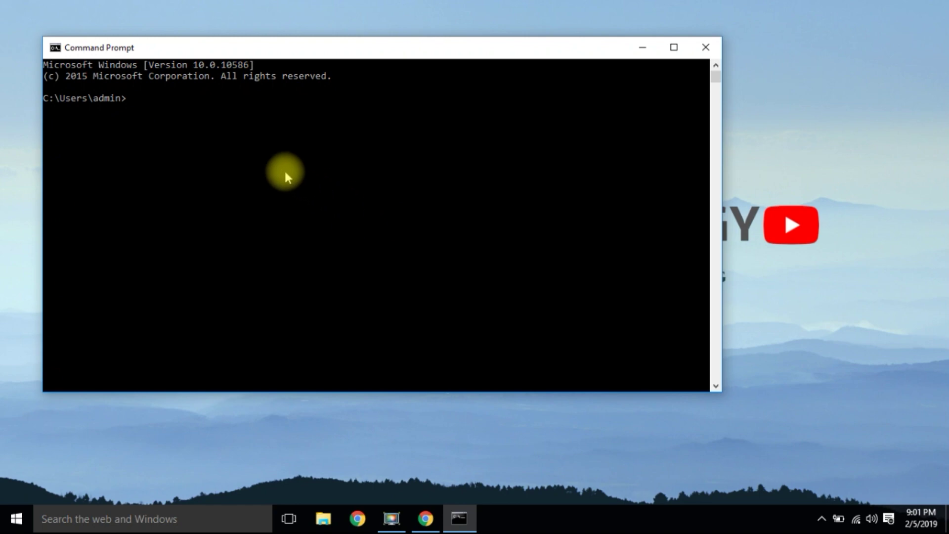
{"action": "double_click", "coordinate": [433, 47]}
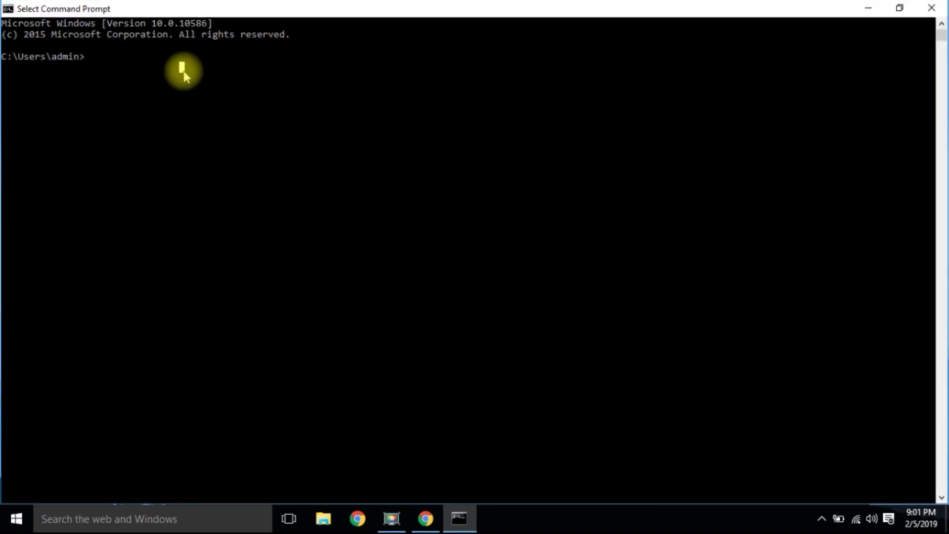
Step: Start the python interpreter from Command Prompt to check the installation, and leave it with exit();
{"action": "left_click", "coordinate": [149, 68]}
{"action": "type", "text": "python"}
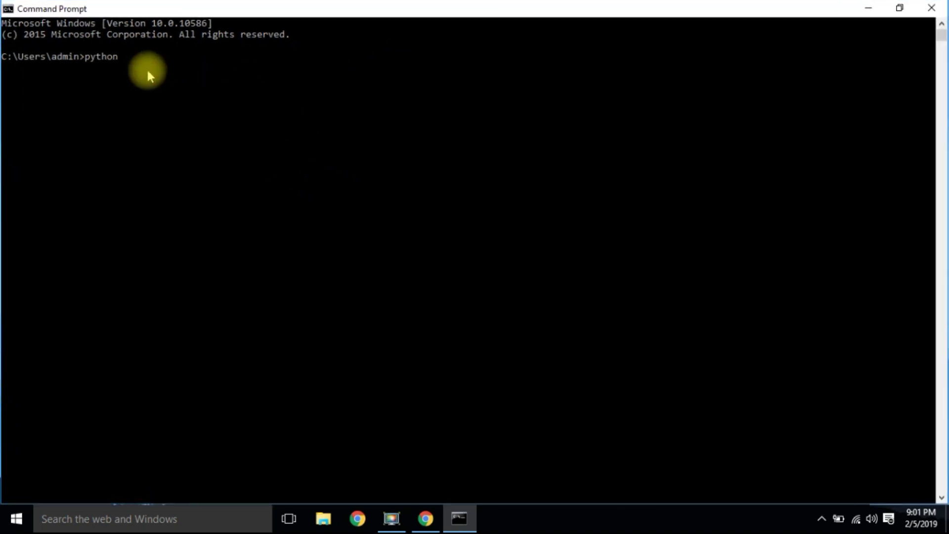
{"action": "key", "text": "Return"}
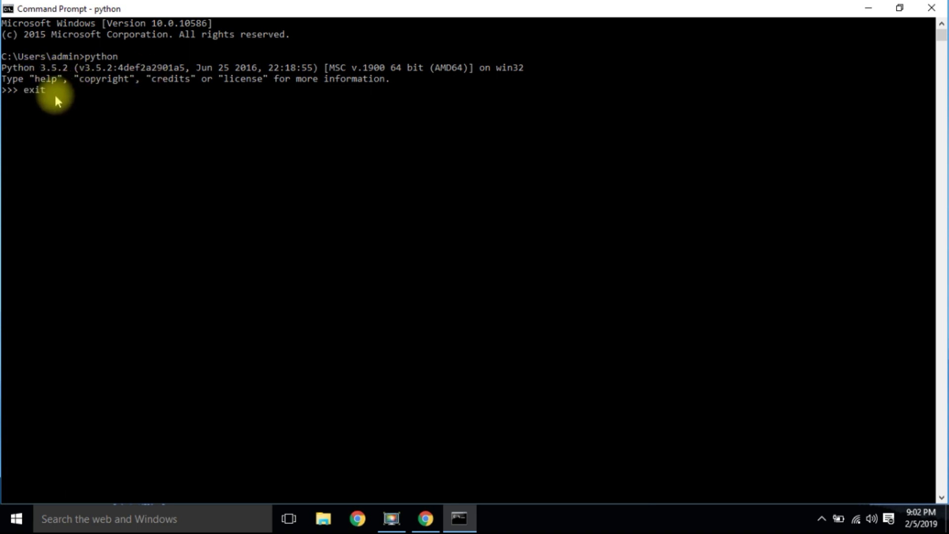
{"action": "type", "text": ";"}
{"action": "key", "text": "Return"}
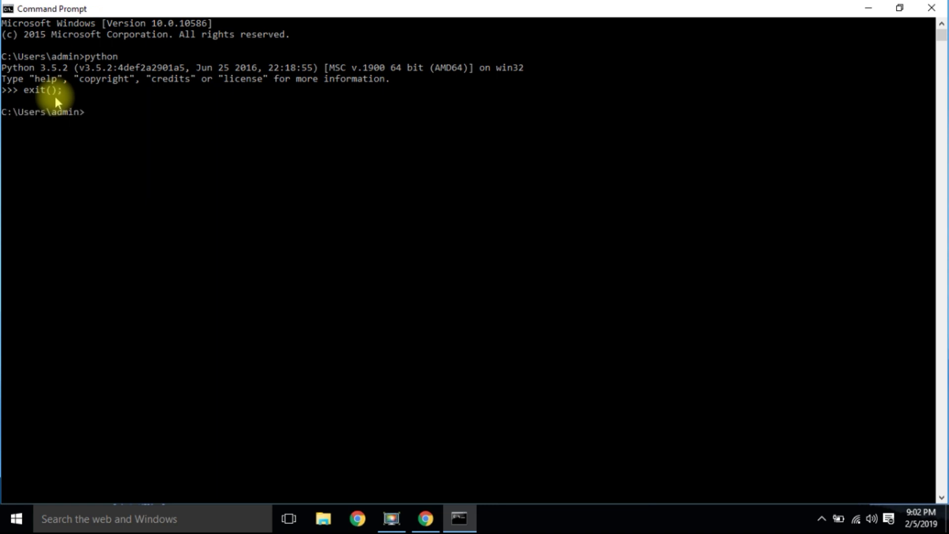
Step: Copy the command pip install tensorflow-gpu from the Tensorflow page in Chrome and run it in Command Prompt
{"action": "left_click", "coordinate": [868, 7]}
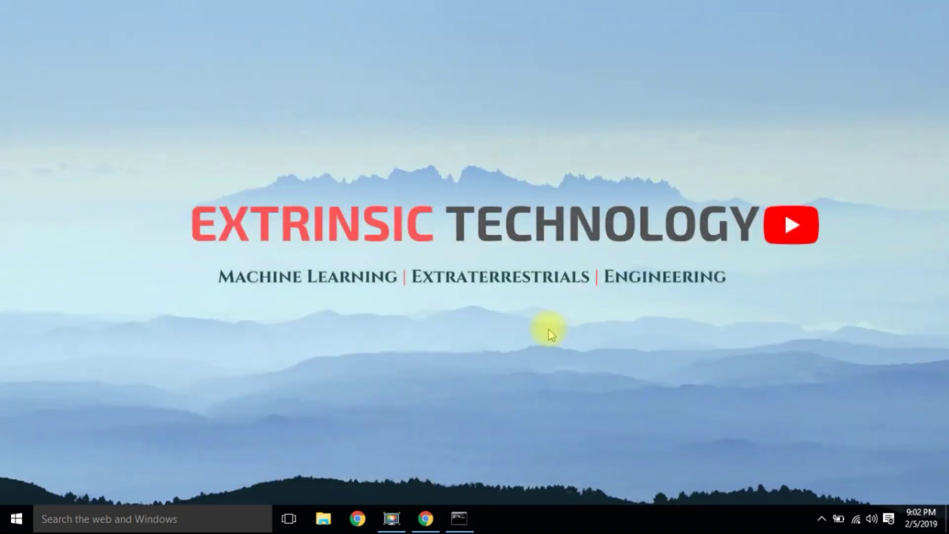
{"action": "left_click", "coordinate": [425, 517]}
{"action": "scroll", "coordinate": [378, 159], "scroll_direction": "down", "scroll_amount": 7}
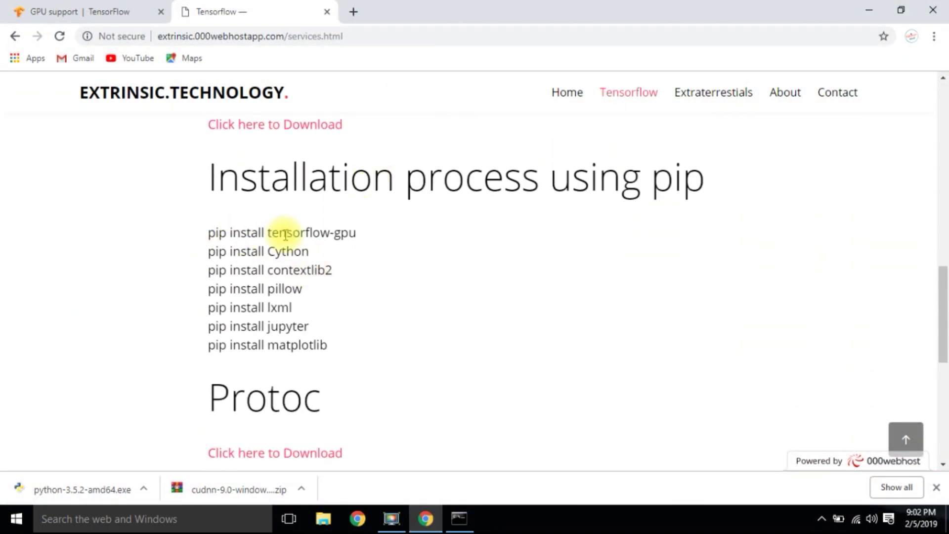
{"action": "left_click_drag", "start_coordinate": [206, 236], "coordinate": [362, 239]}
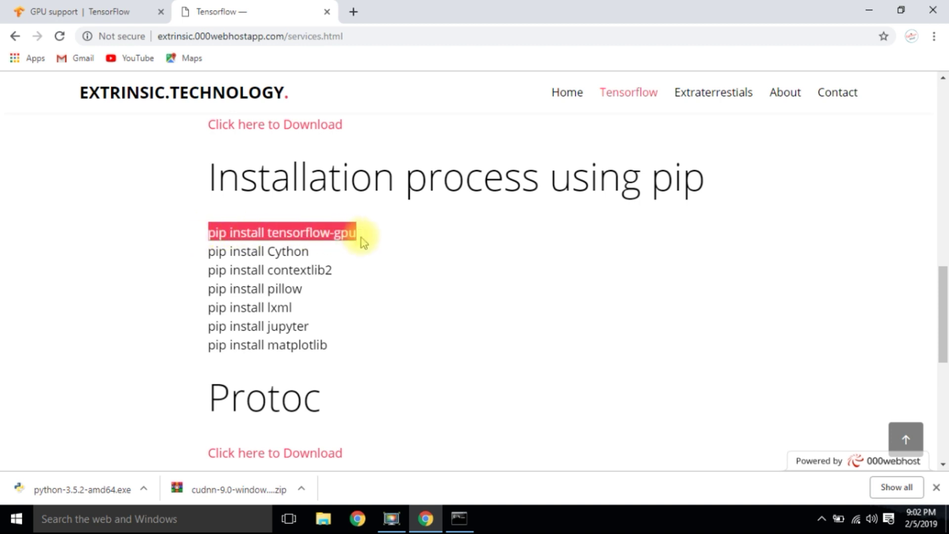
{"action": "right_click", "coordinate": [341, 233]}
{"action": "left_click", "coordinate": [356, 246]}
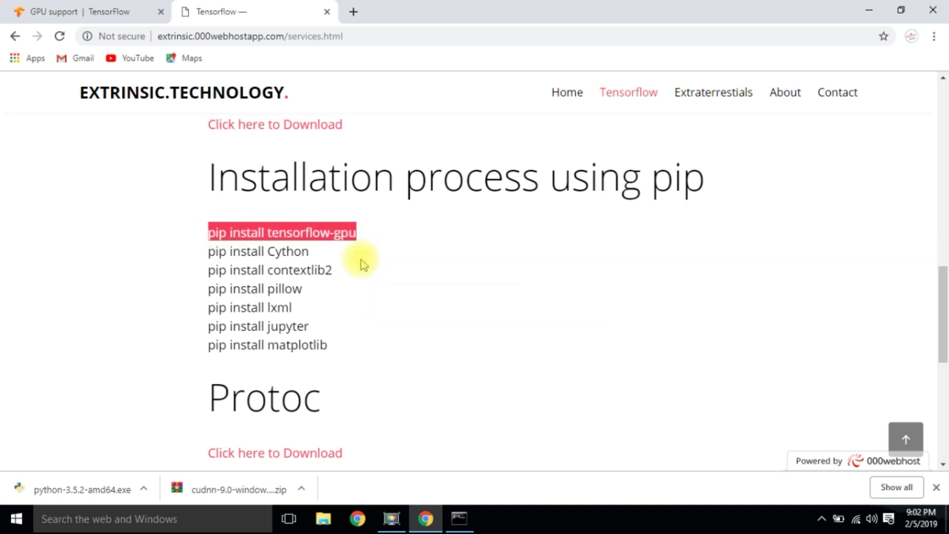
{"action": "left_click", "coordinate": [457, 516]}
{"action": "right_click", "coordinate": [163, 127]}
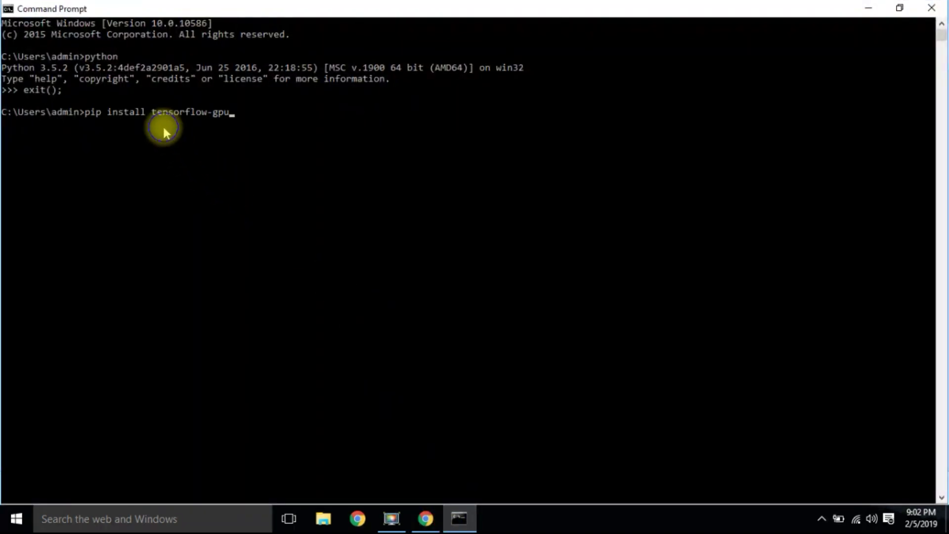
{"action": "key", "text": "Return"}
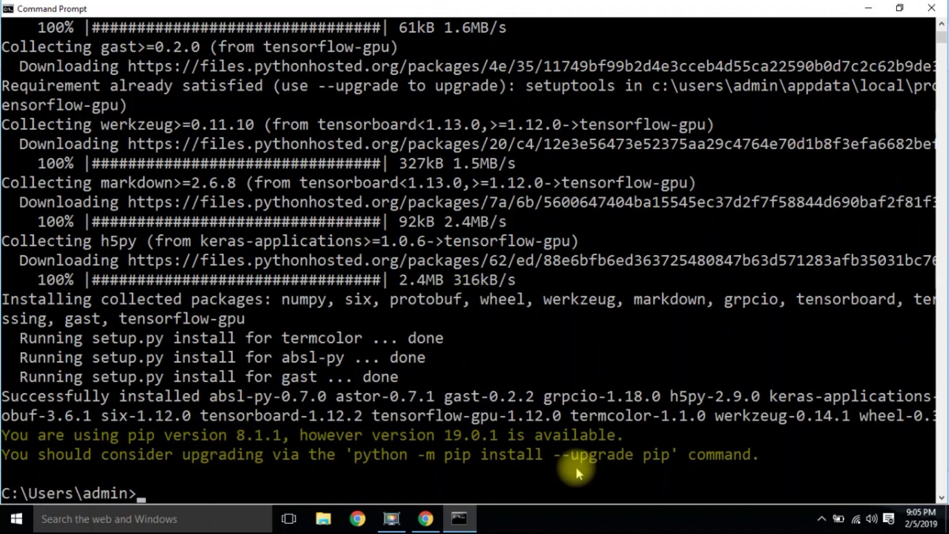
Step: Upgrade pip by running python -m pip install --upgrade pip
{"action": "type", "text": "python -m"}
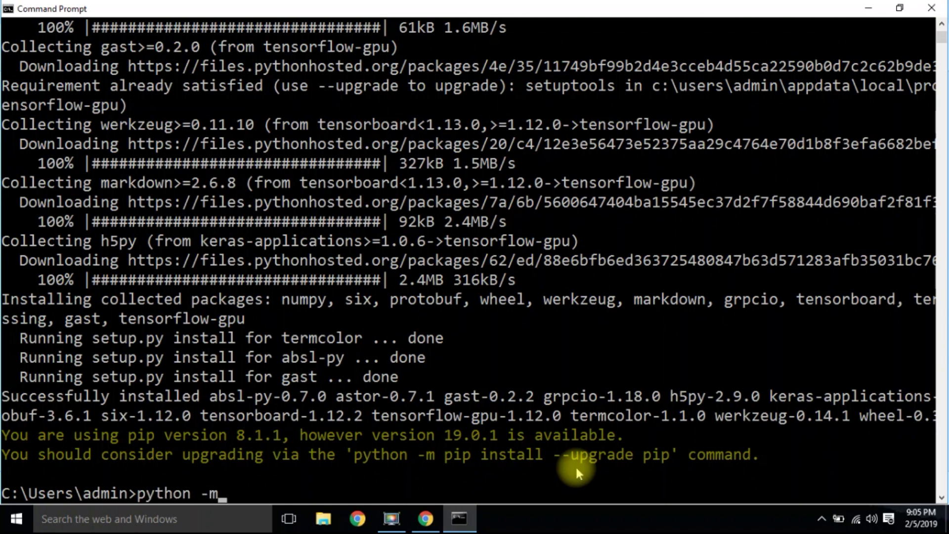
{"action": "type", "text": " pip insta"}
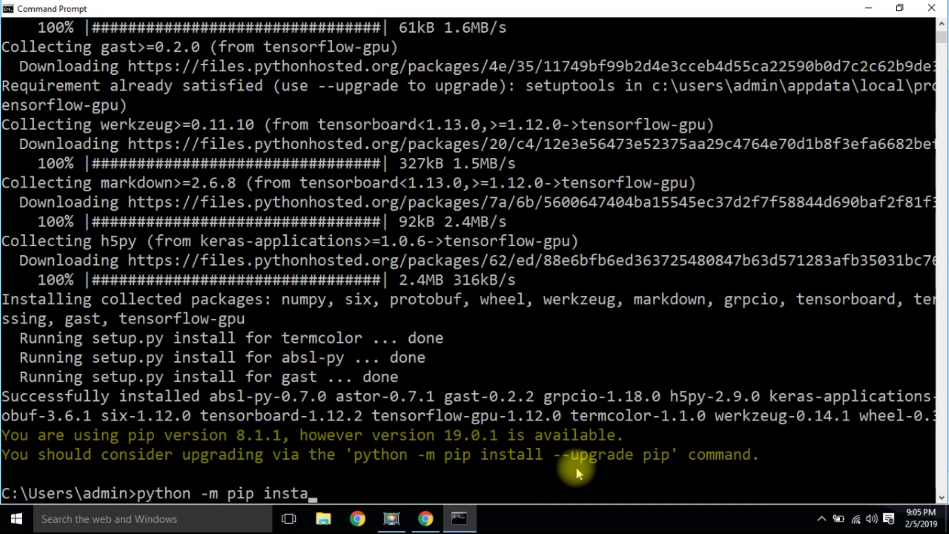
{"action": "type", "text": "ll --upgrade pip"}
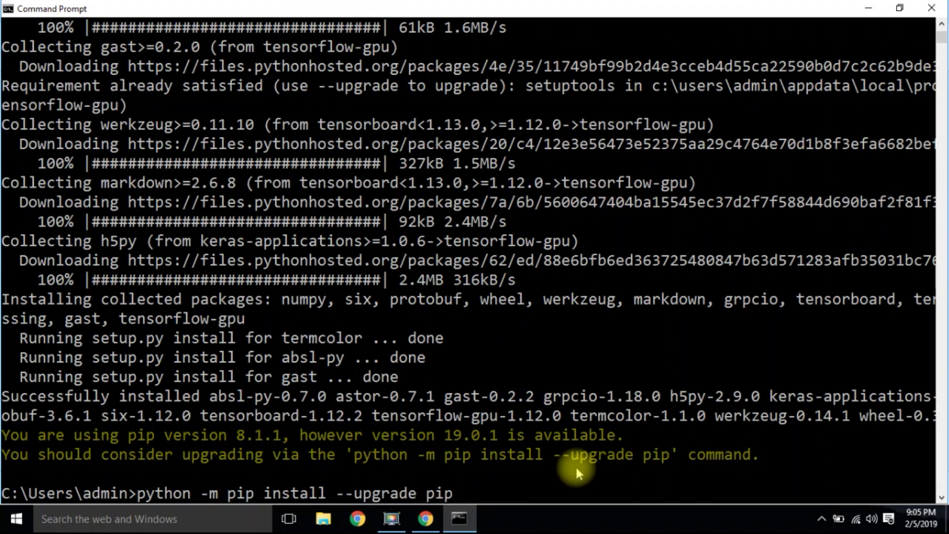
{"action": "key", "text": "Return"}
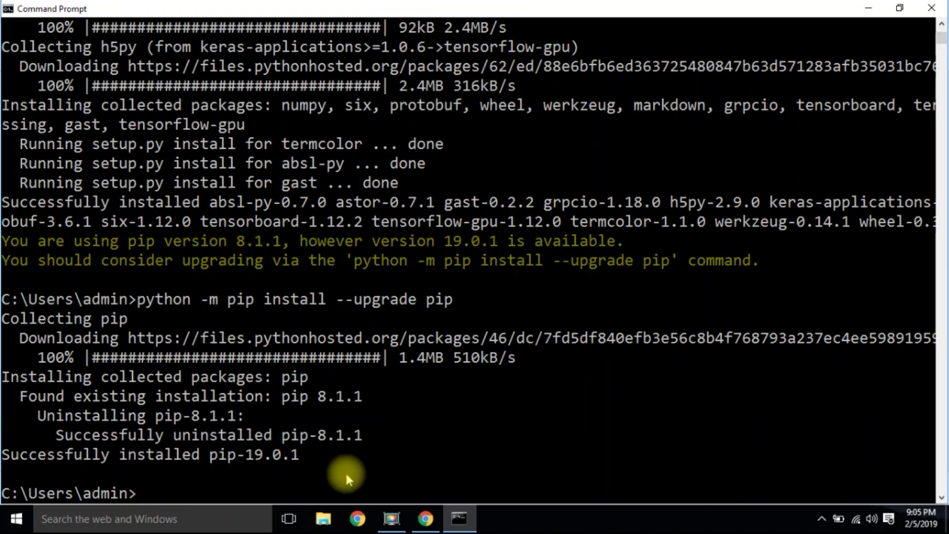
Step: Copy the command pip install Cython from the Tensorflow page in Chrome and run it in Command Prompt
{"action": "left_click", "coordinate": [426, 517]}
{"action": "left_click", "coordinate": [296, 255]}
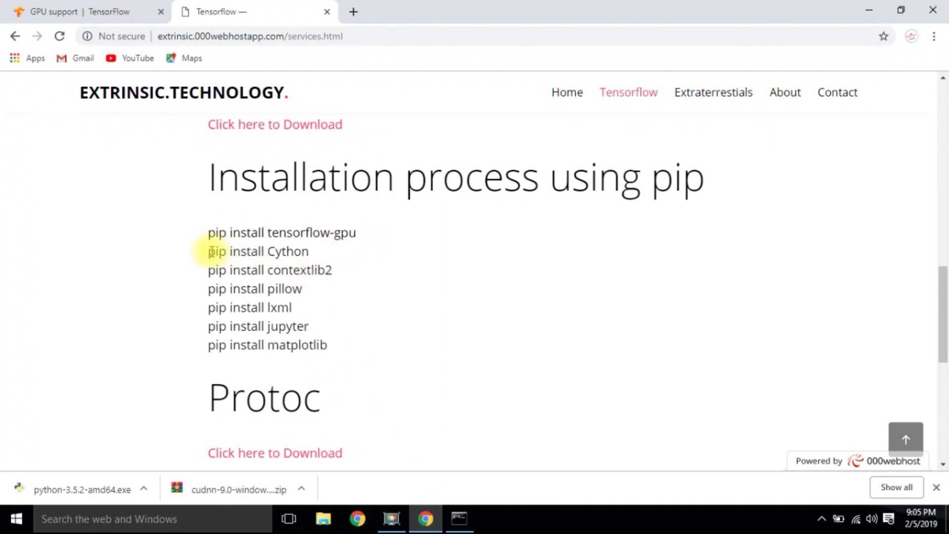
{"action": "left_click_drag", "start_coordinate": [208, 256], "coordinate": [312, 252]}
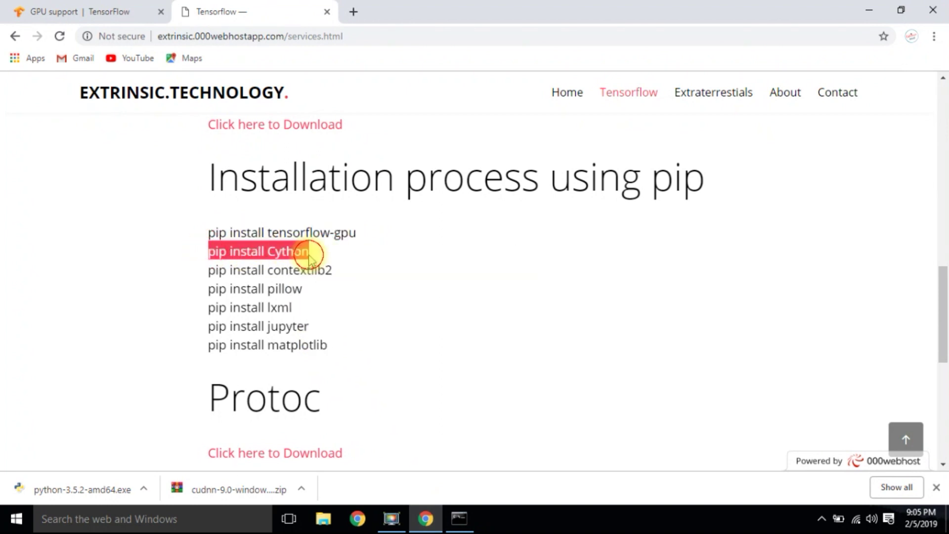
{"action": "left_click", "coordinate": [459, 517]}
{"action": "right_click", "coordinate": [305, 470]}
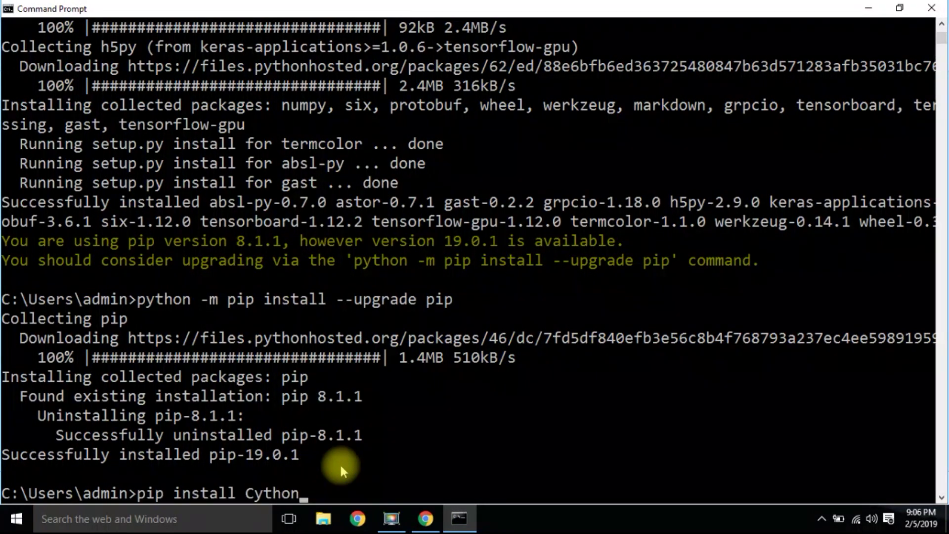
{"action": "key", "text": "Return"}
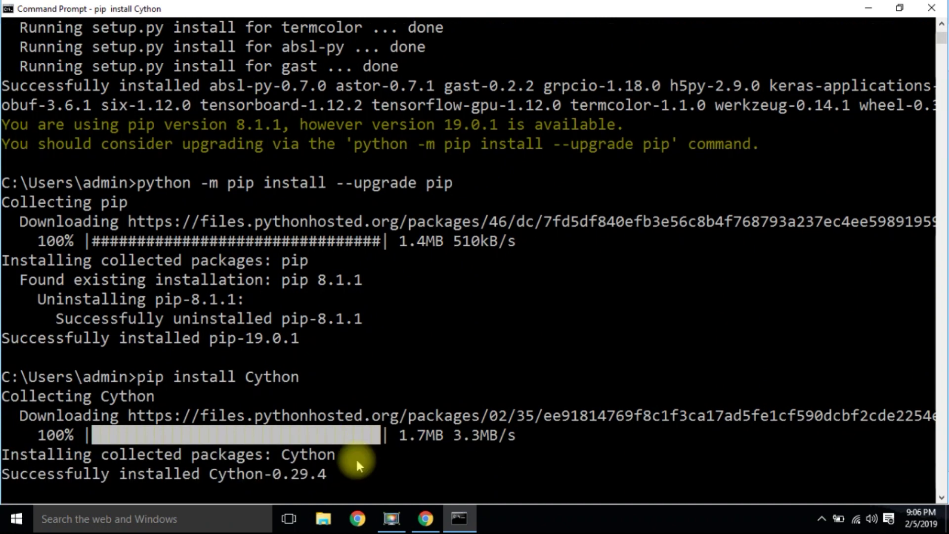
Step: Copy the command pip install contextlib2 from the Tensorflow page in Chrome and run it in Command Prompt
{"action": "left_click", "coordinate": [430, 517]}
{"action": "left_click_drag", "start_coordinate": [208, 270], "coordinate": [354, 274]}
{"action": "right_click", "coordinate": [312, 269]}
{"action": "left_click", "coordinate": [335, 278]}
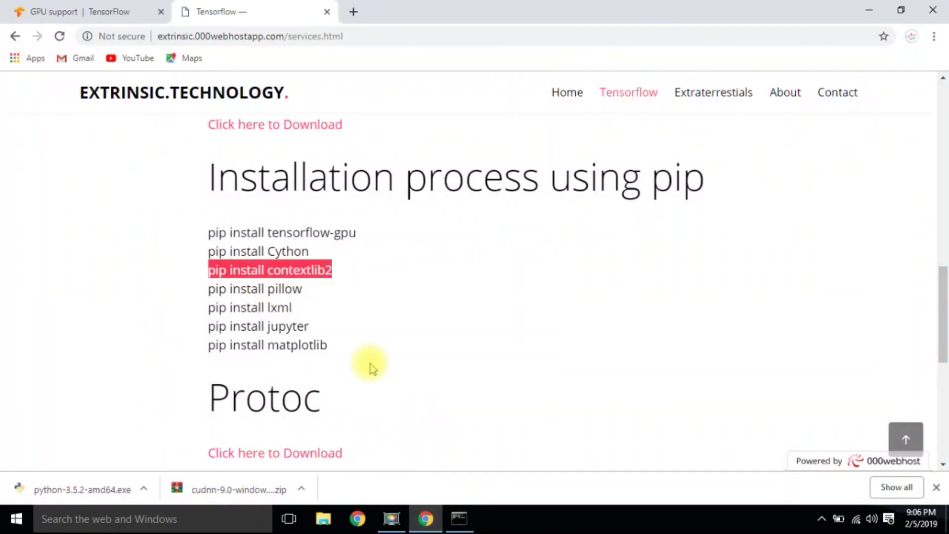
{"action": "left_click", "coordinate": [457, 519]}
{"action": "right_click", "coordinate": [334, 455]}
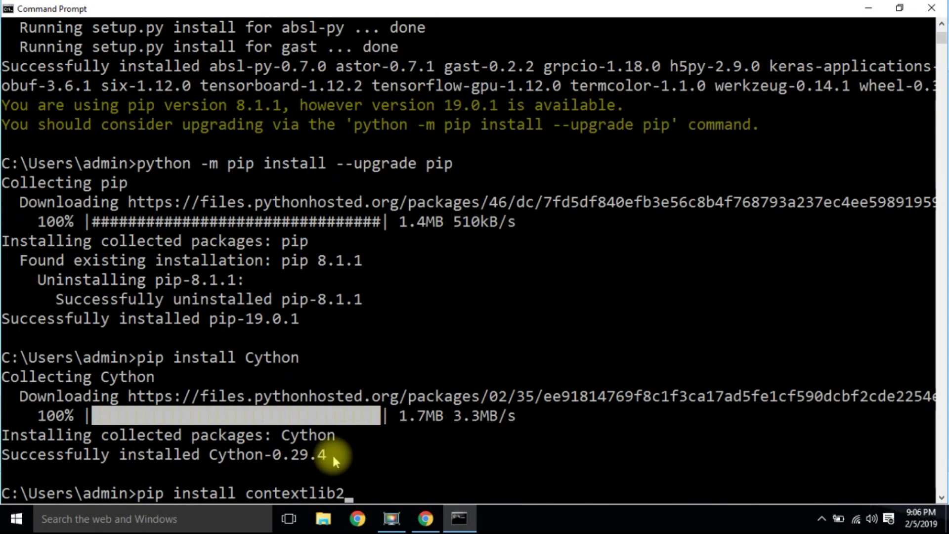
{"action": "key", "text": "Return"}
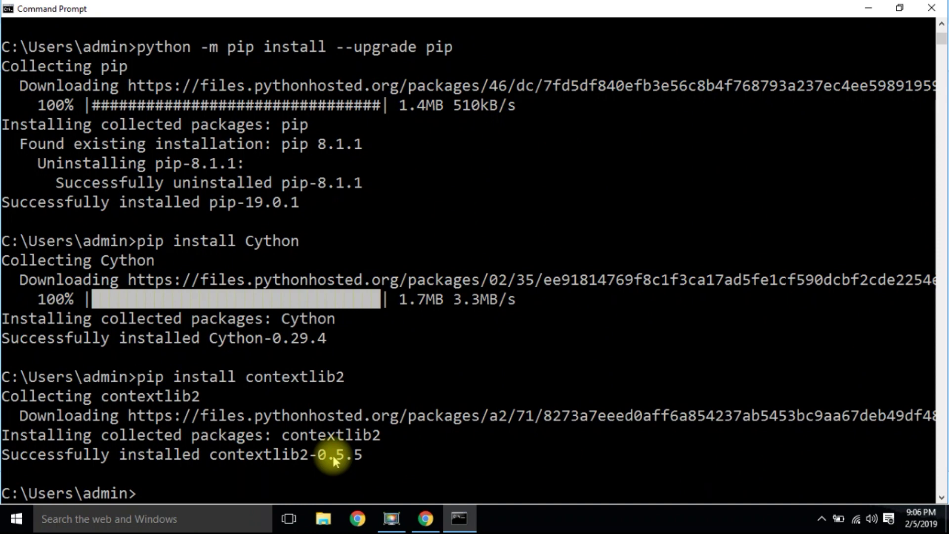
Step: Copy the command pip install pillow from the Tensorflow page in Chrome and run it in Command Prompt
{"action": "left_click", "coordinate": [425, 518]}
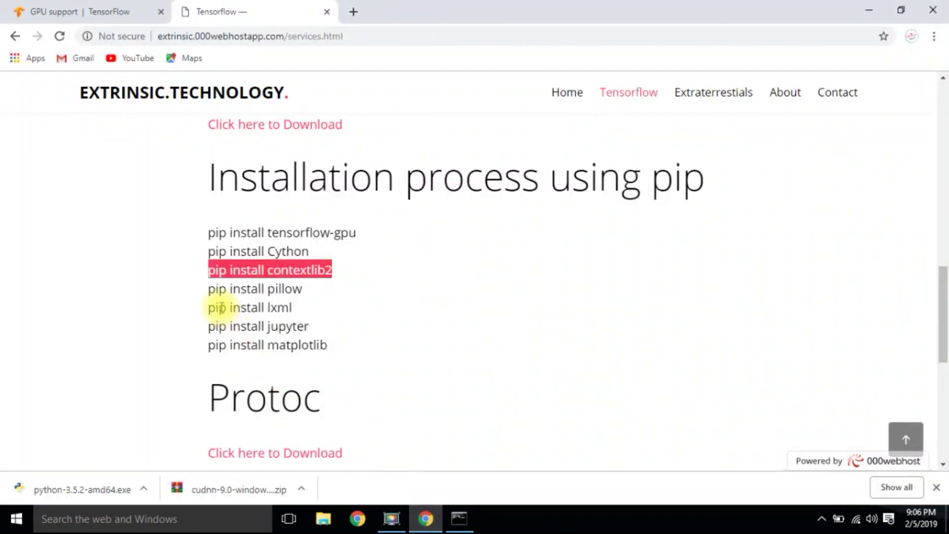
{"action": "left_click_drag", "start_coordinate": [208, 288], "coordinate": [304, 297]}
{"action": "key", "text": "ctrl+c"}
{"action": "left_click", "coordinate": [459, 519]}
{"action": "right_click", "coordinate": [247, 468]}
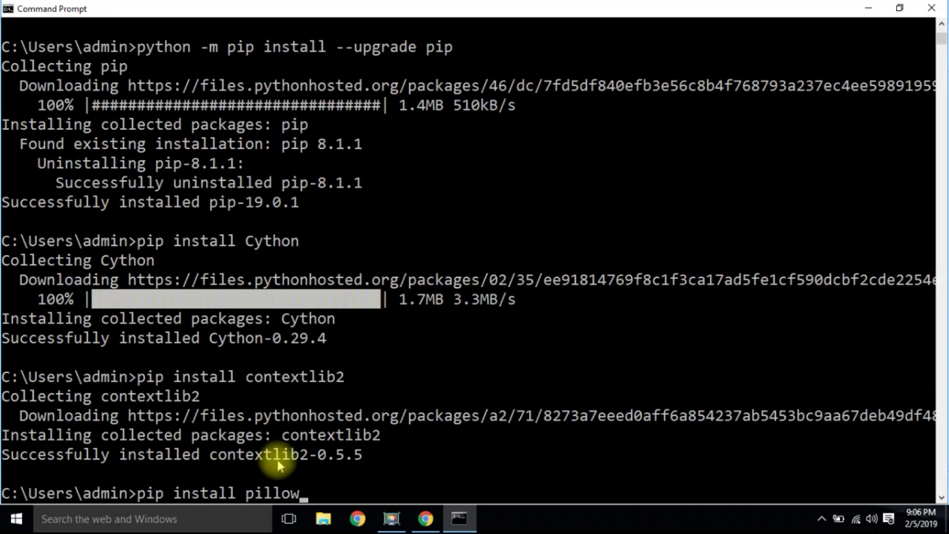
{"action": "key", "text": "Return"}
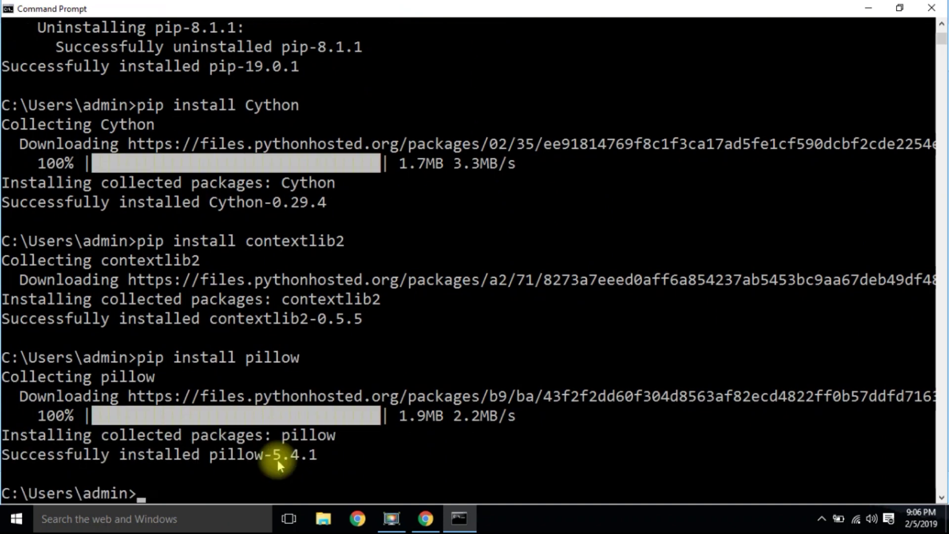
Step: Copy the command pip install lxml from the Tensorflow page in Chrome and run it in Command Prompt
{"action": "left_click", "coordinate": [426, 519]}
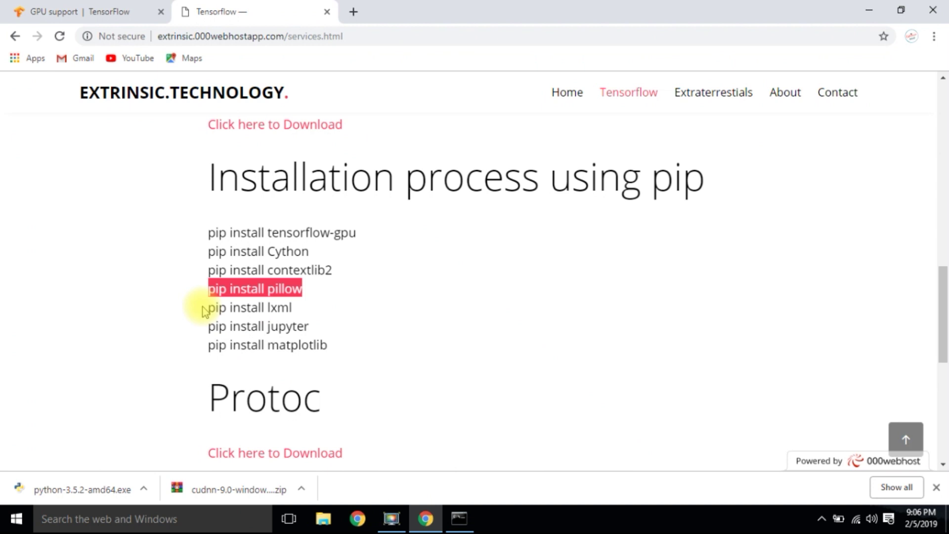
{"action": "left_click_drag", "start_coordinate": [205, 307], "coordinate": [304, 308]}
{"action": "right_click", "coordinate": [280, 306]}
{"action": "left_click", "coordinate": [304, 315]}
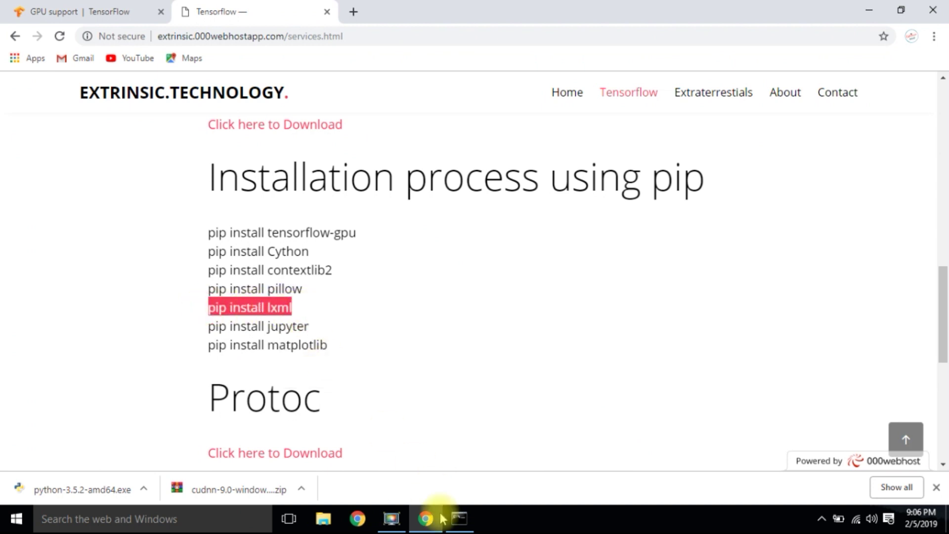
{"action": "left_click", "coordinate": [459, 518]}
{"action": "right_click", "coordinate": [240, 486]}
{"action": "key", "text": "Return"}
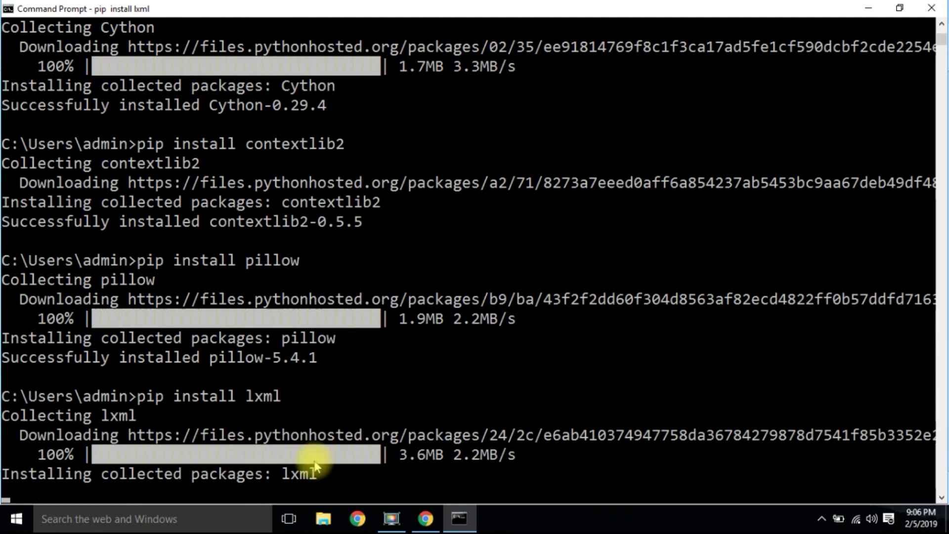
Step: Copy the command pip install jupyter from the Tensorflow page in Chrome and run it in Command Prompt
{"action": "left_click", "coordinate": [425, 518]}
{"action": "left_click_drag", "start_coordinate": [208, 327], "coordinate": [307, 325]}
{"action": "right_click", "coordinate": [313, 327]}
{"action": "left_click", "coordinate": [317, 335]}
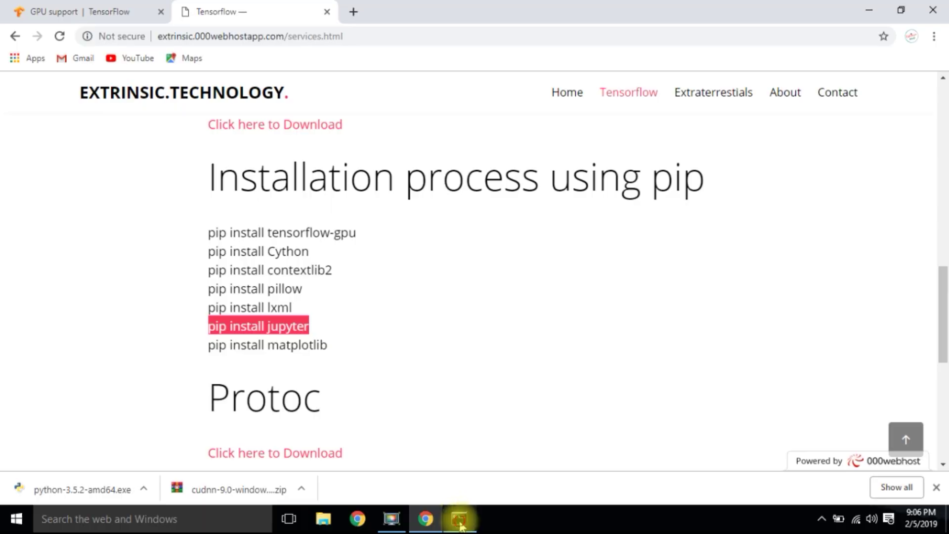
{"action": "left_click", "coordinate": [459, 518]}
{"action": "right_click", "coordinate": [281, 471]}
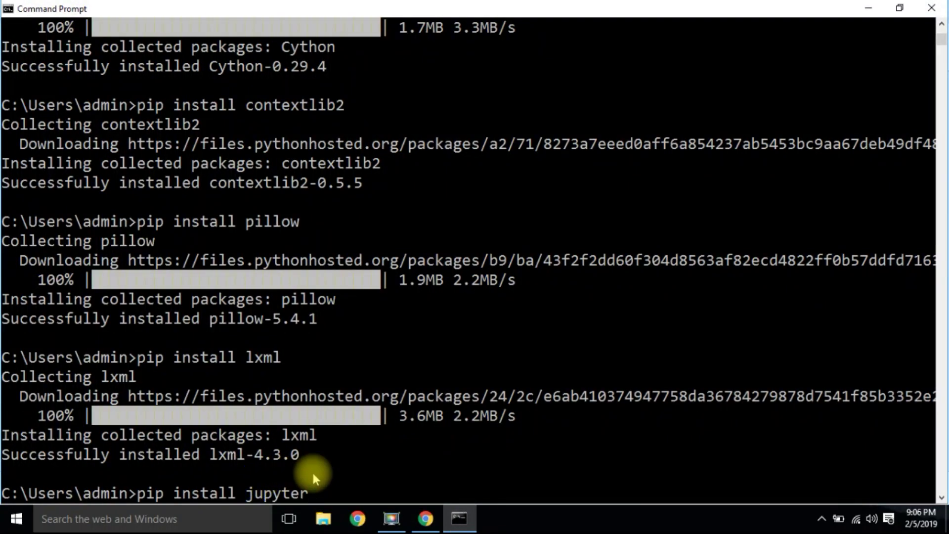
{"action": "key", "text": "Return"}
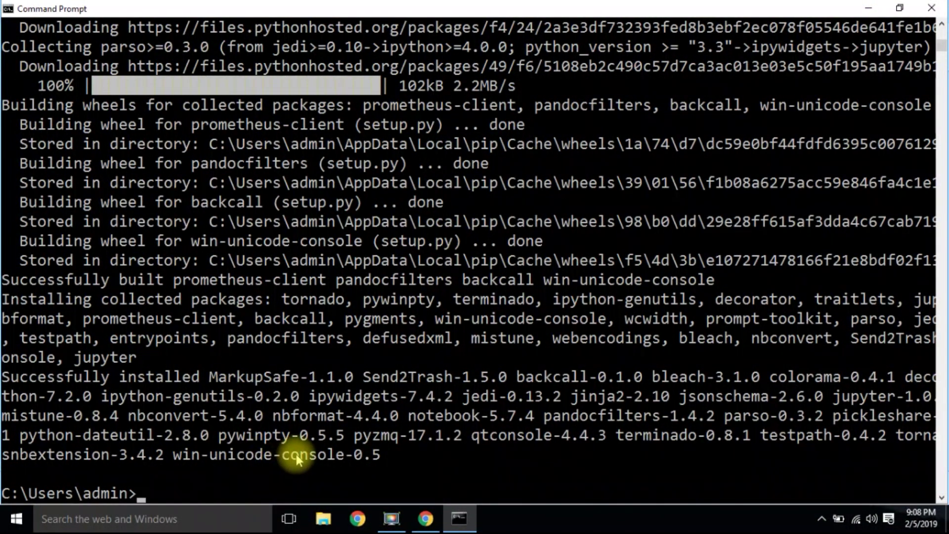
Step: Copy the command pip install matplotlib from the Tensorflow page in Chrome and run it in Command Prompt
{"action": "left_click", "coordinate": [425, 518]}
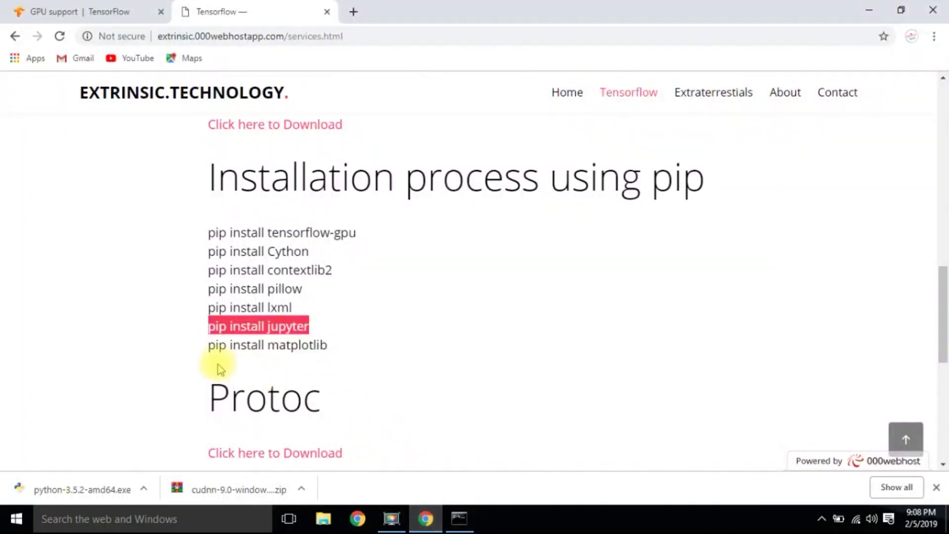
{"action": "left_click", "coordinate": [206, 346]}
{"action": "left_click_drag", "start_coordinate": [206, 346], "coordinate": [332, 351]}
{"action": "right_click", "coordinate": [314, 346]}
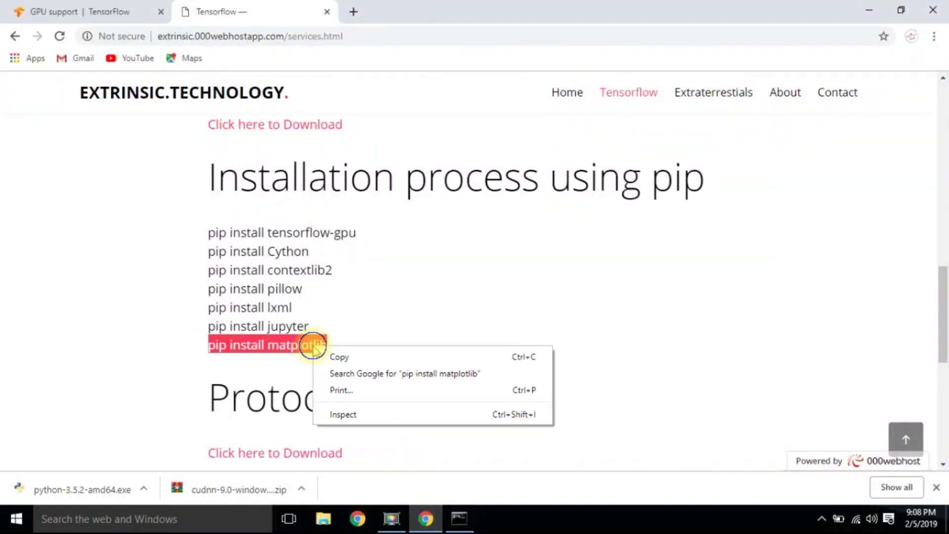
{"action": "left_click", "coordinate": [336, 356]}
{"action": "left_click", "coordinate": [459, 517]}
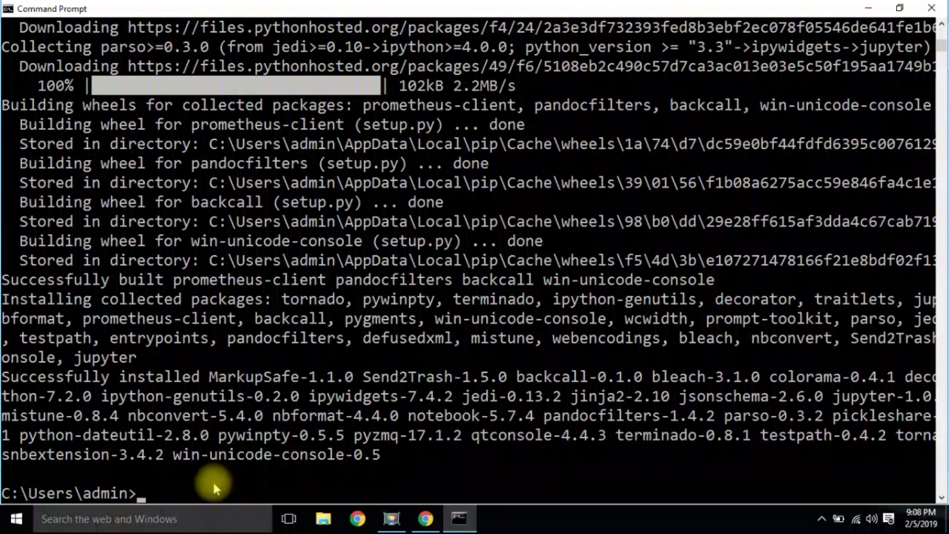
{"action": "right_click", "coordinate": [302, 467]}
{"action": "key", "text": "Return"}
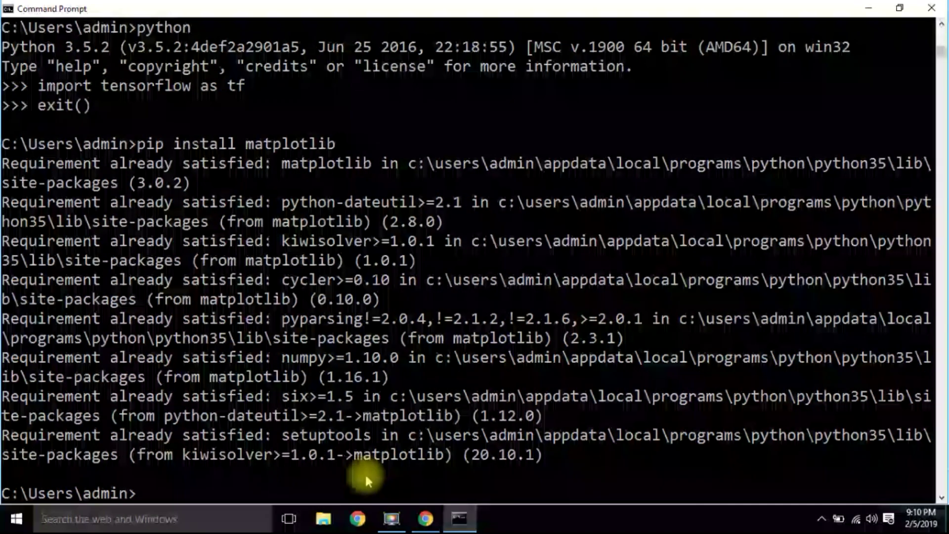
Step: Clear the console with cls and start the Python interpreter with the command python
{"action": "type", "text": "cls"}
{"action": "key", "text": "Return"}
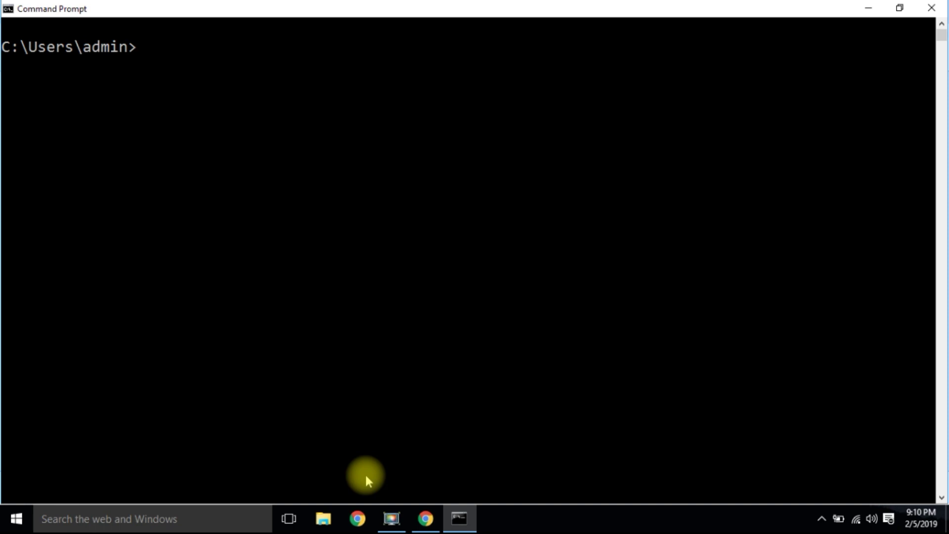
{"action": "type", "text": "python"}
{"action": "key", "text": "Return"}
Step: Test the TensorFlow installation by running import tensorflow as tf in the Python interpreter
{"action": "type", "text": "imp"}
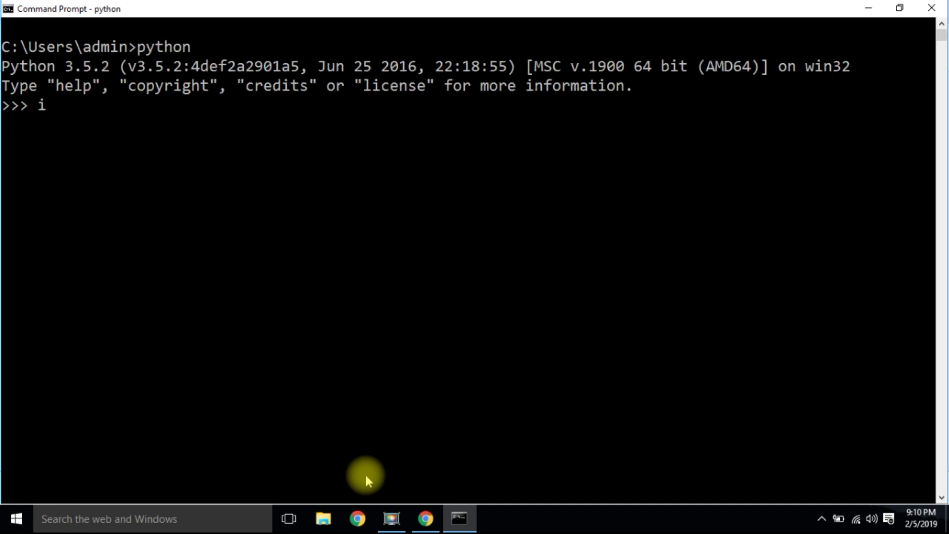
{"action": "type", "text": "ort tebs"}
{"action": "key", "text": "BackSpace"}
{"action": "key", "text": "BackSpace"}
{"action": "type", "text": "nsorflow as"}
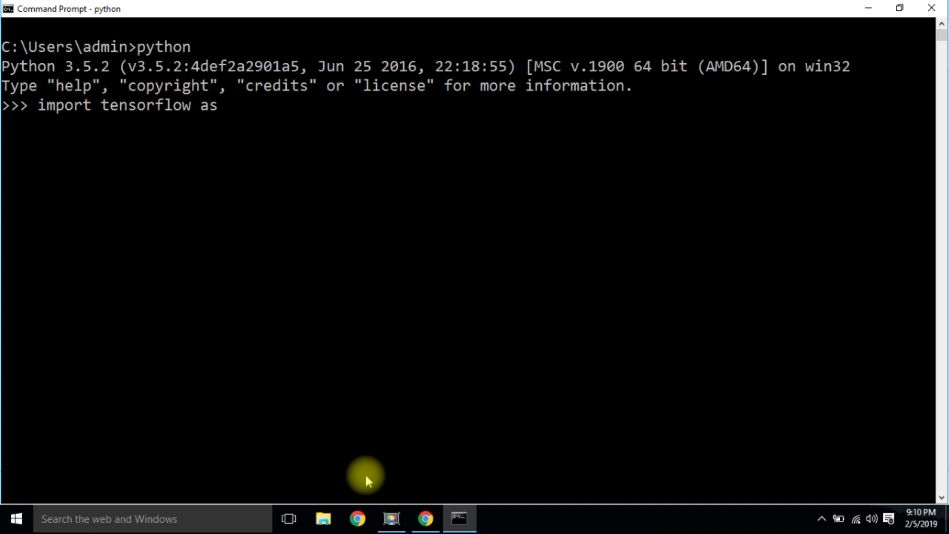
{"action": "type", "text": " tf"}
Step: Write the Python comments "#no error means, Tensorflow-gpu is successfully installed!!!!!" and "#enjoy!!!!" on two consecutive lines
{"action": "type", "text": "#"}
{"action": "type", "text": "no e"}
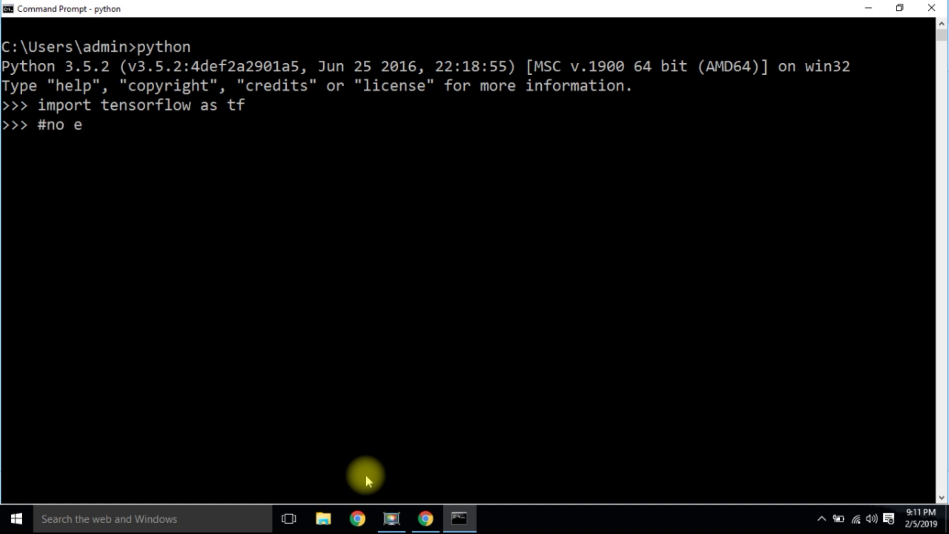
{"action": "type", "text": "rror mean"}
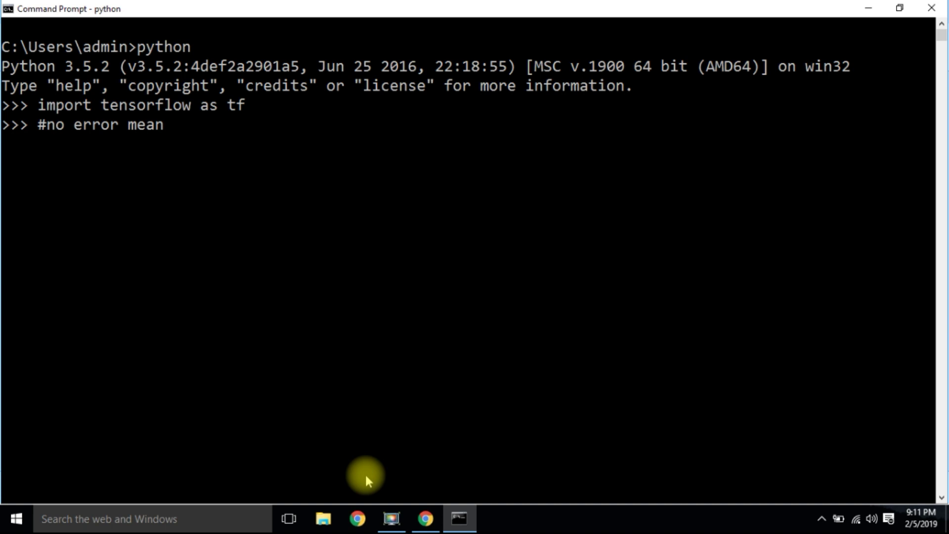
{"action": "type", "text": "s, Tensorflo"}
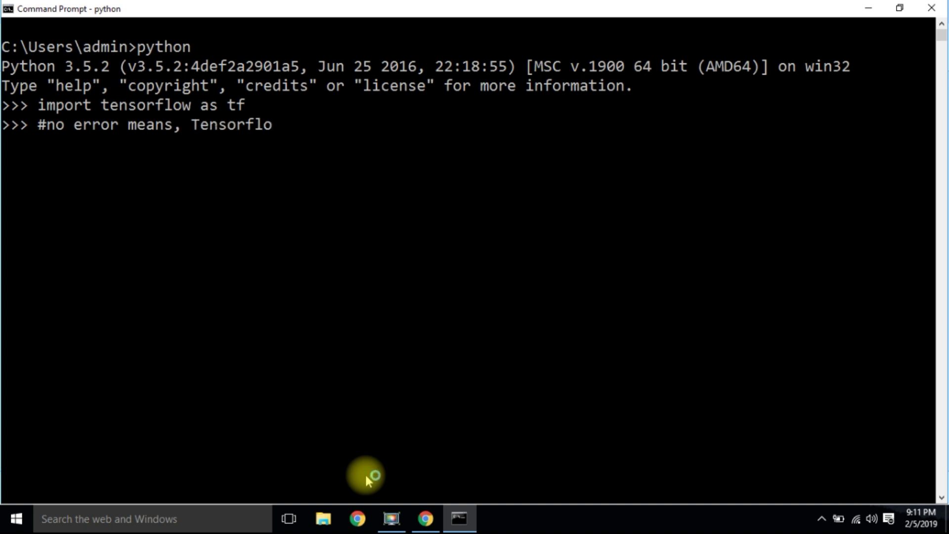
{"action": "type", "text": "w-gpu is successfull"}
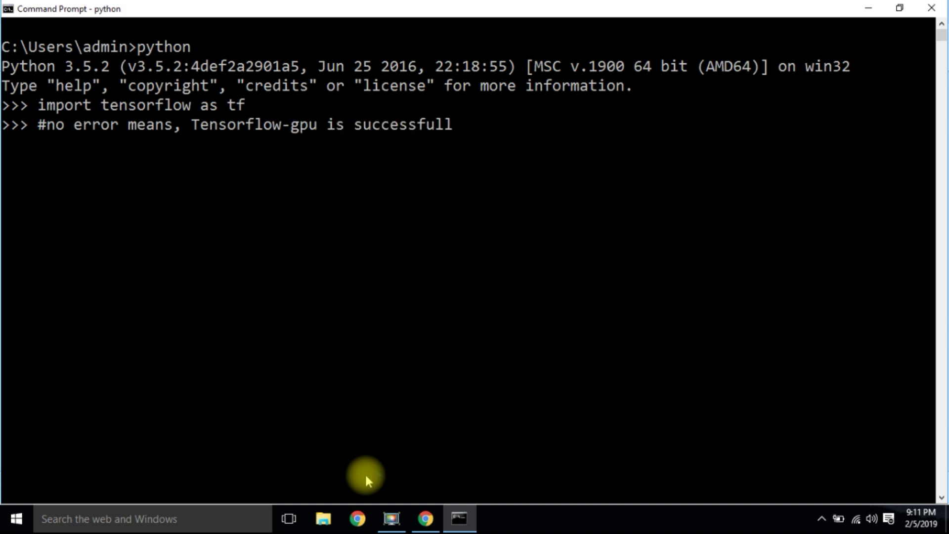
{"action": "type", "text": "y installed!"}
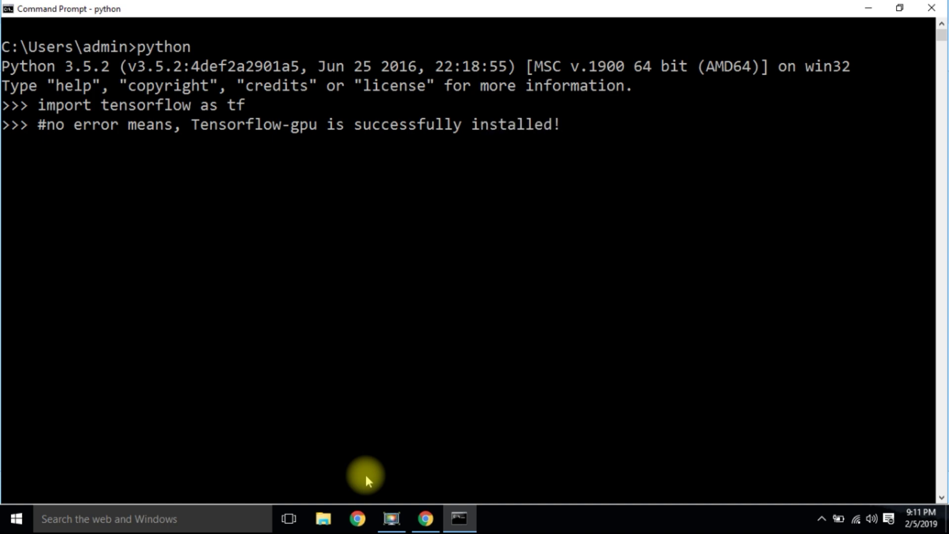
{"action": "type", "text": "!!!! ... #enjoy!!!!"}
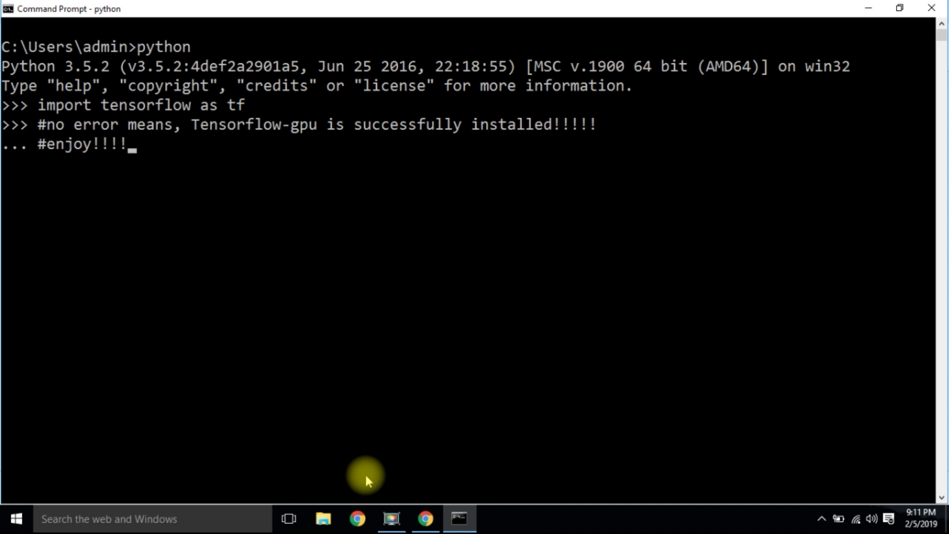